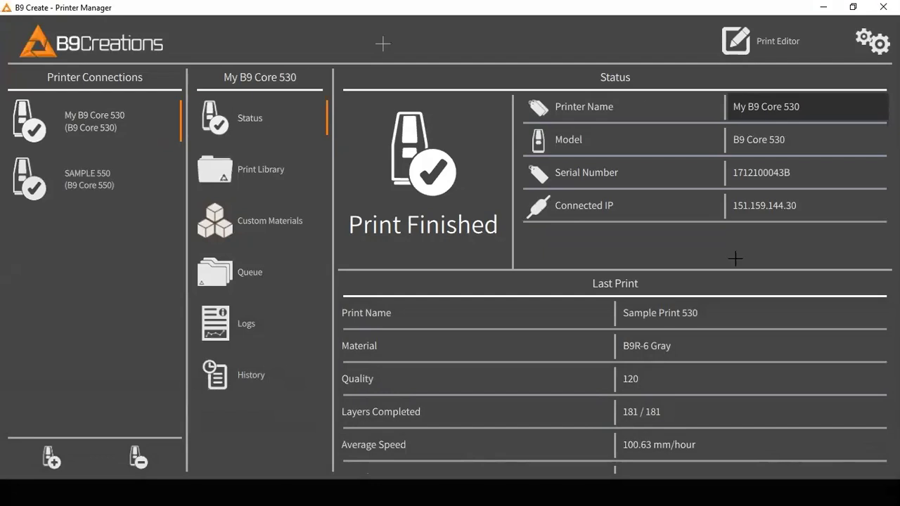
mouse_move(416, 8)
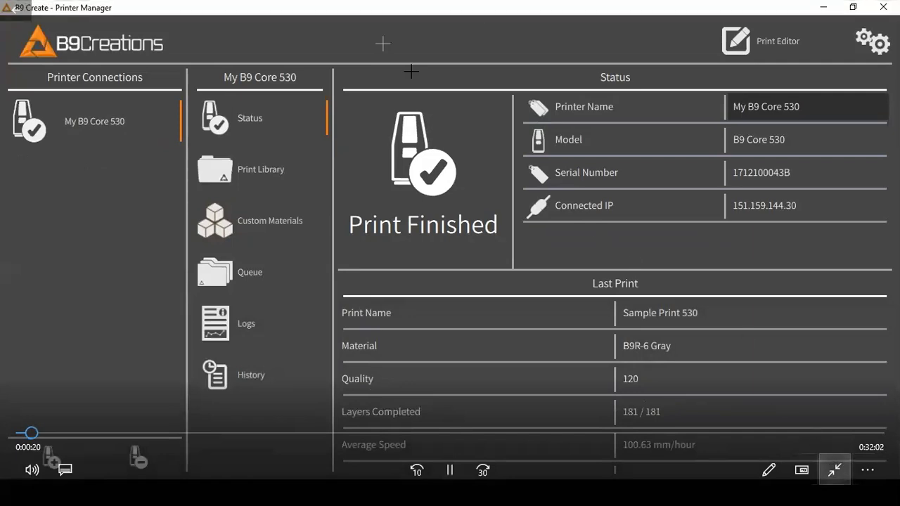
click(835, 470)
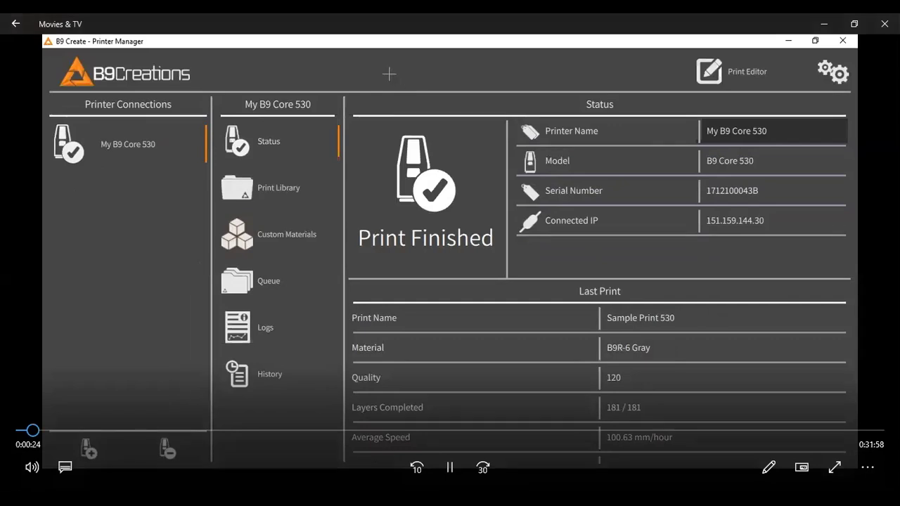
click(835, 467)
click(835, 470)
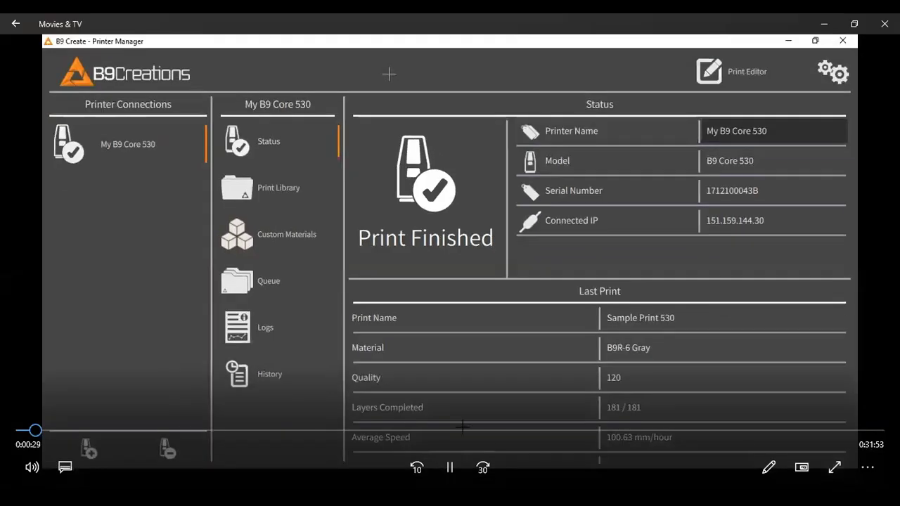
click(450, 468)
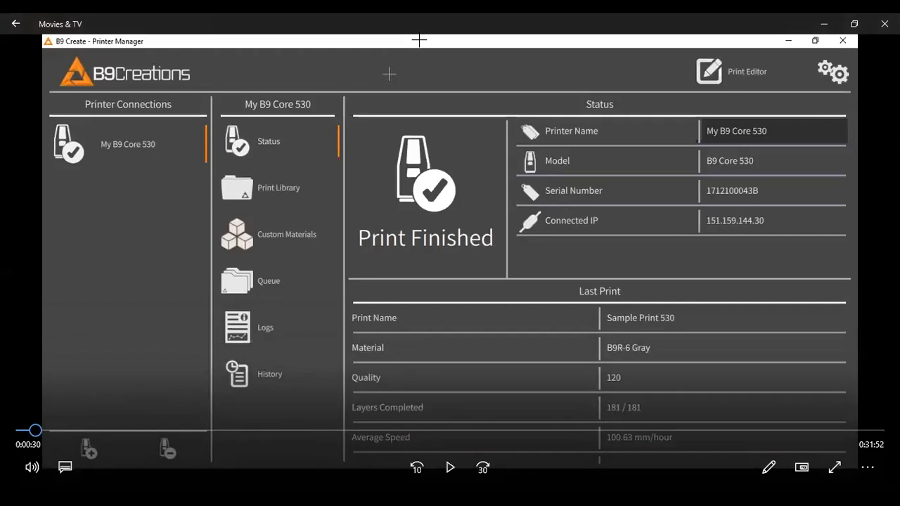
click(715, 322)
click(835, 468)
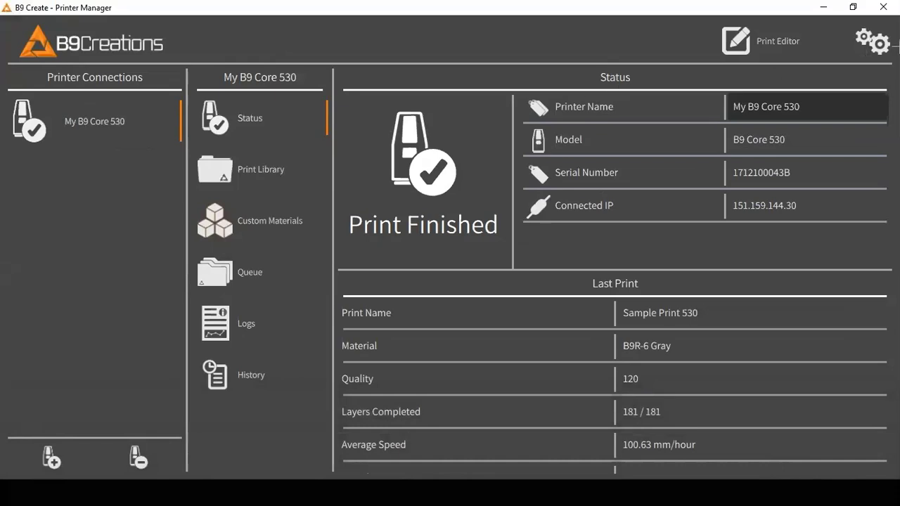
- Review the application settings for language, stored printer passwords and firmware version, and close them
click(883, 42)
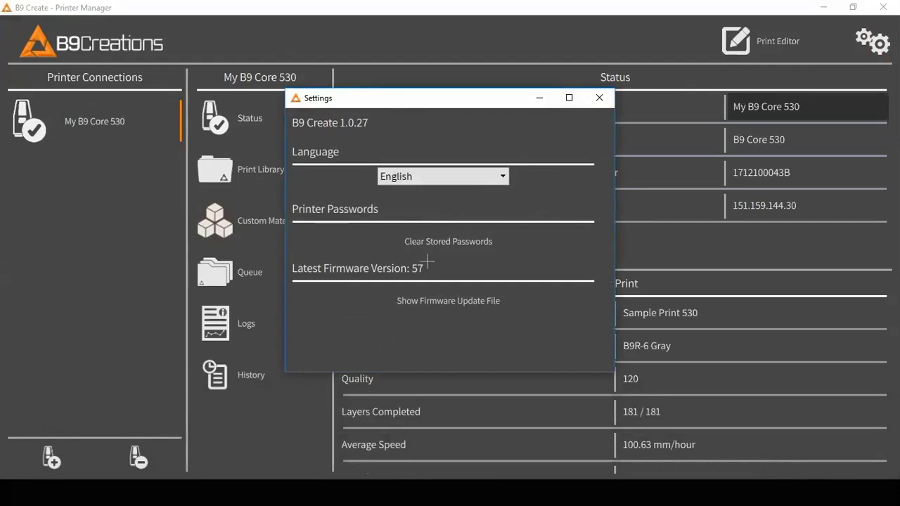
click(599, 98)
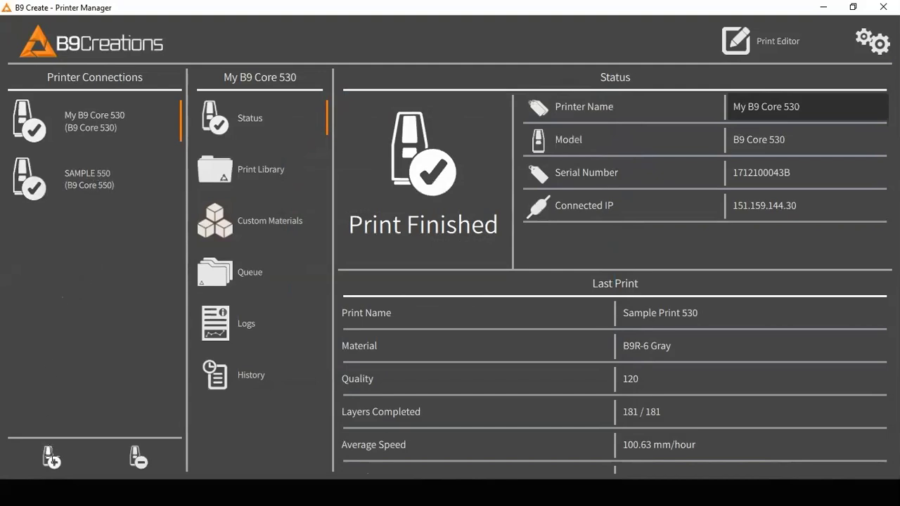
- Disconnect the SAMPLE 550 printer, keeping the My B9 Core 530 connection
click(136, 461)
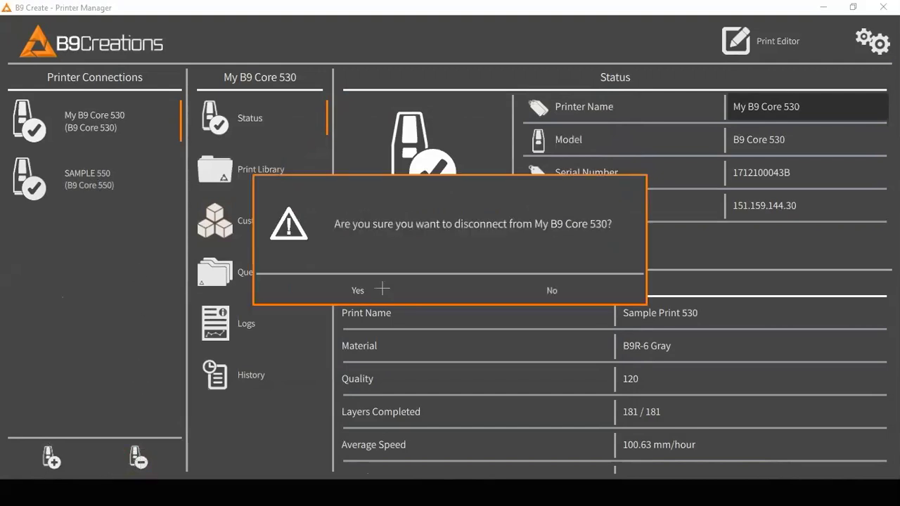
click(550, 291)
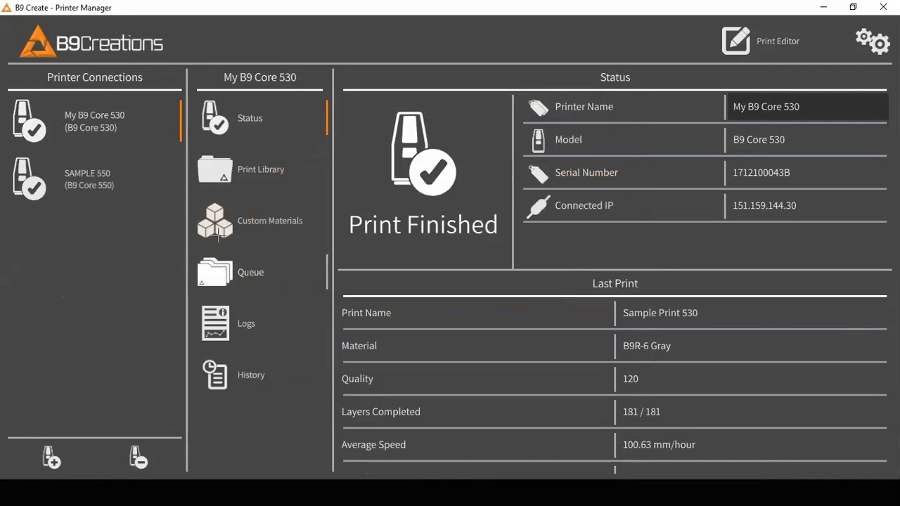
click(139, 186)
click(138, 458)
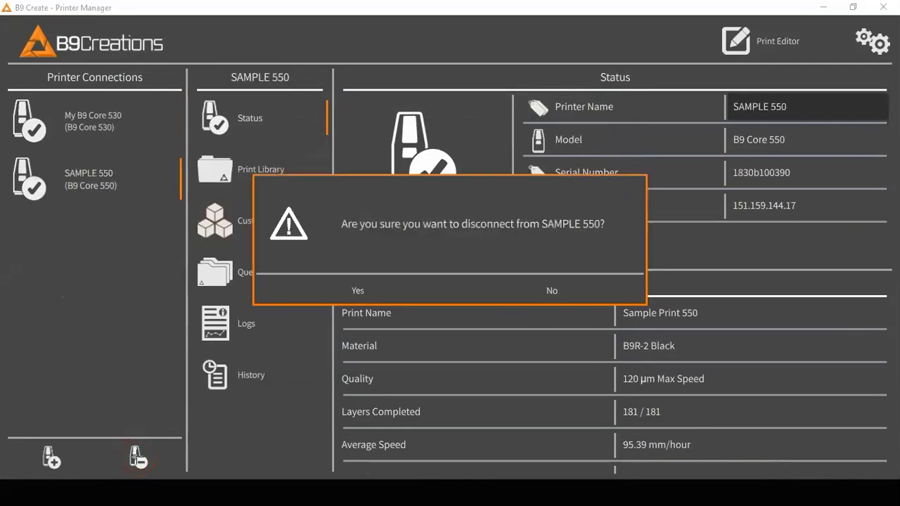
click(344, 290)
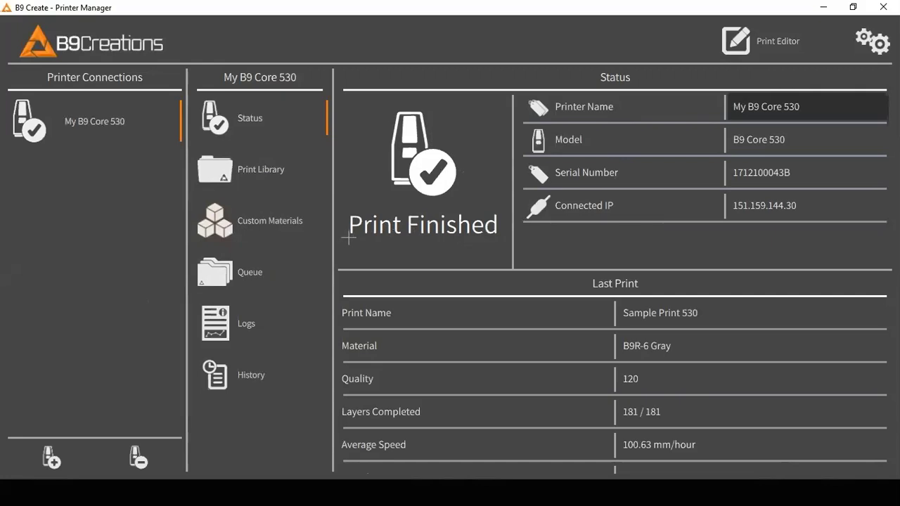
- Examine the printer's print library and custom materials, including the form for adding a custom material, without uploading anything
click(784, 248)
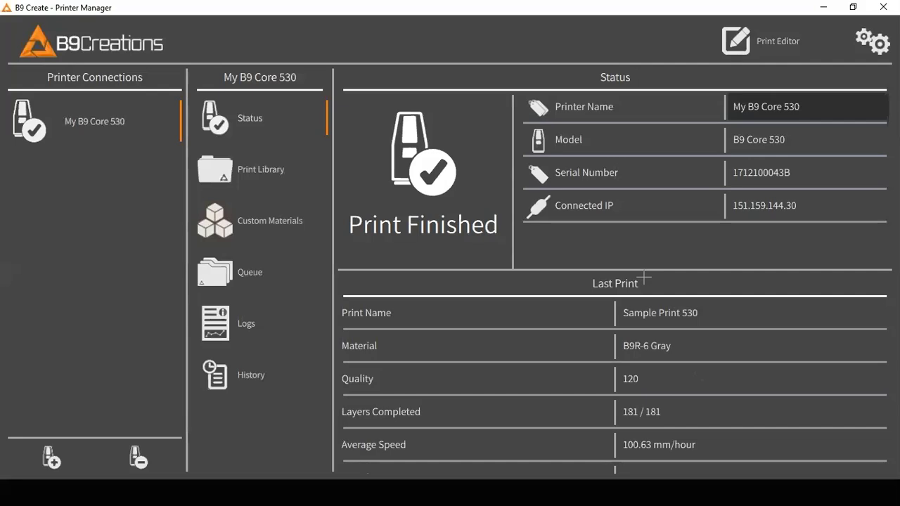
click(291, 171)
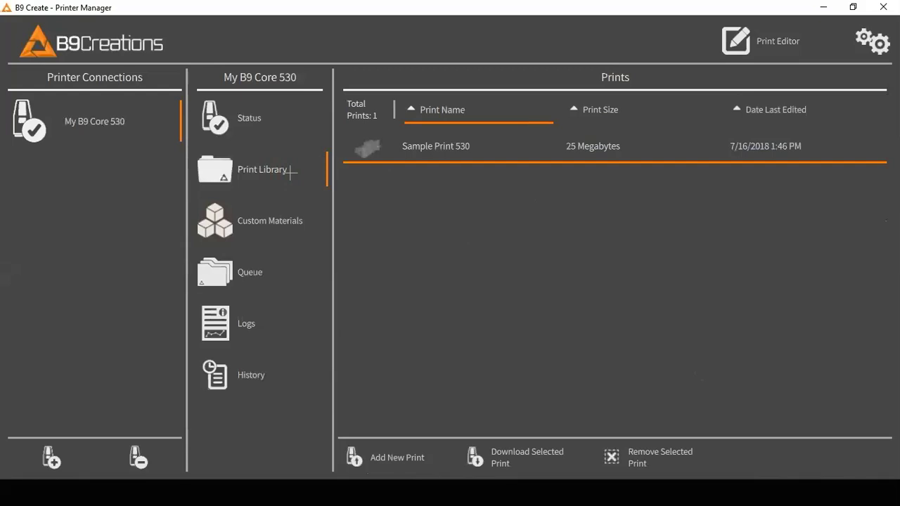
click(275, 220)
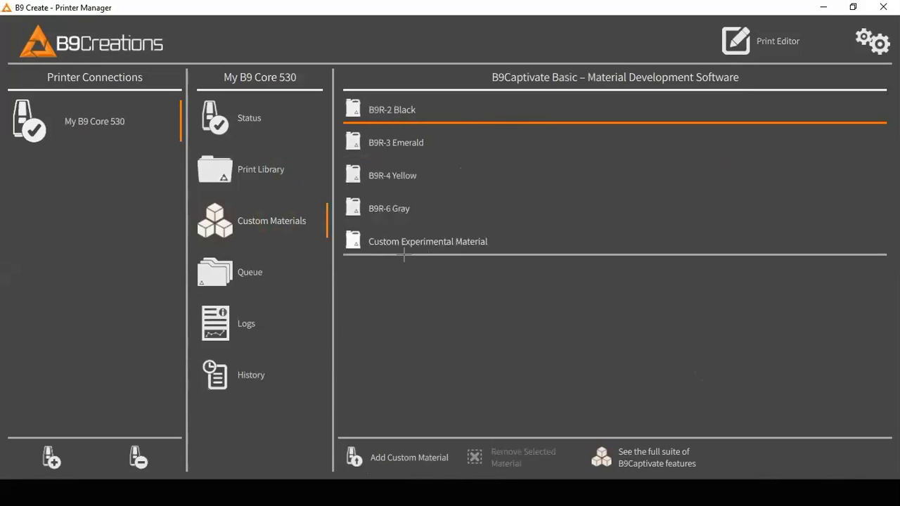
click(394, 457)
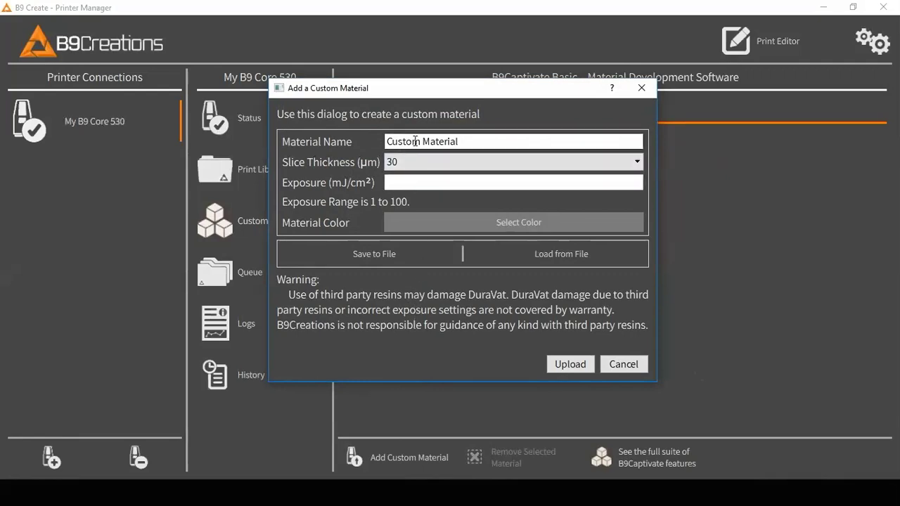
click(411, 183)
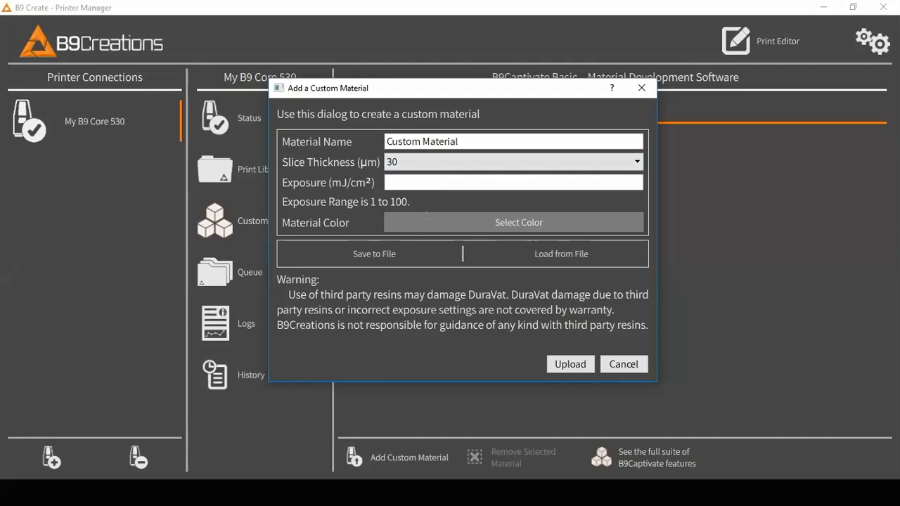
click(611, 365)
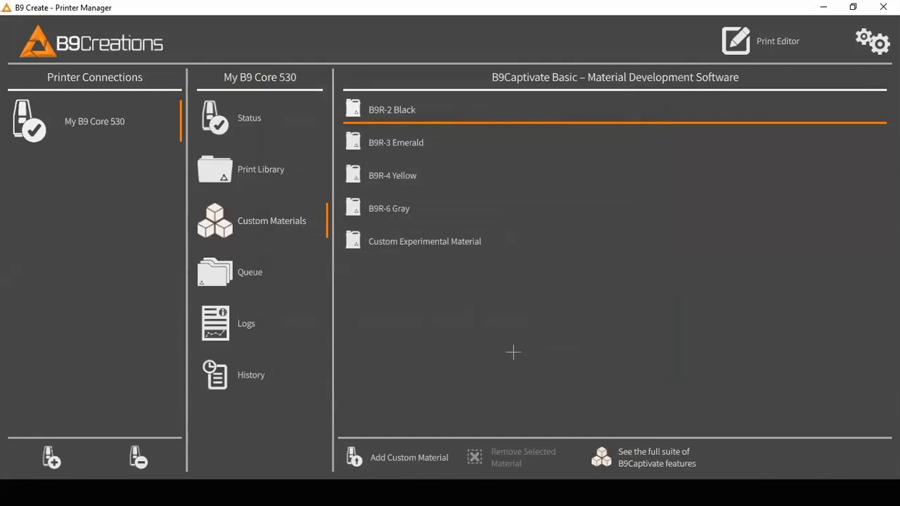
- Look through the printer's queue, logs and statistics, and print history, and return to its status overview
click(299, 277)
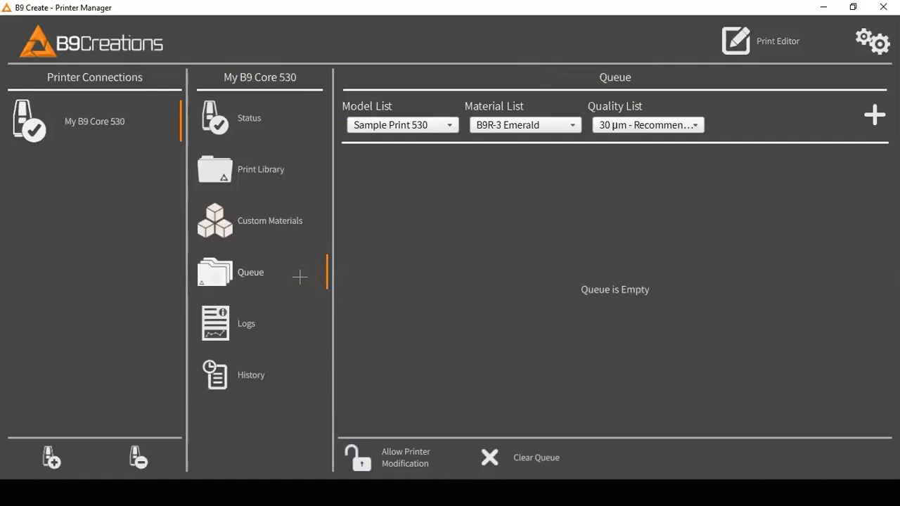
click(295, 324)
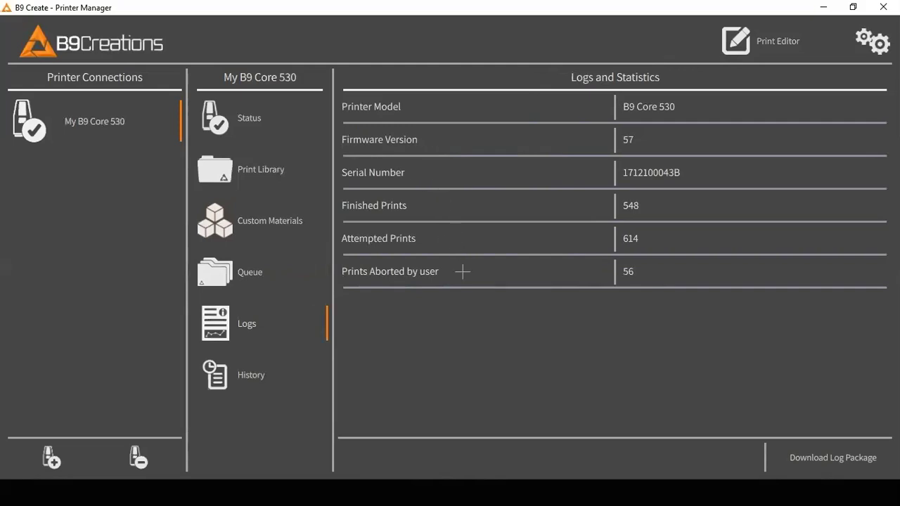
click(303, 359)
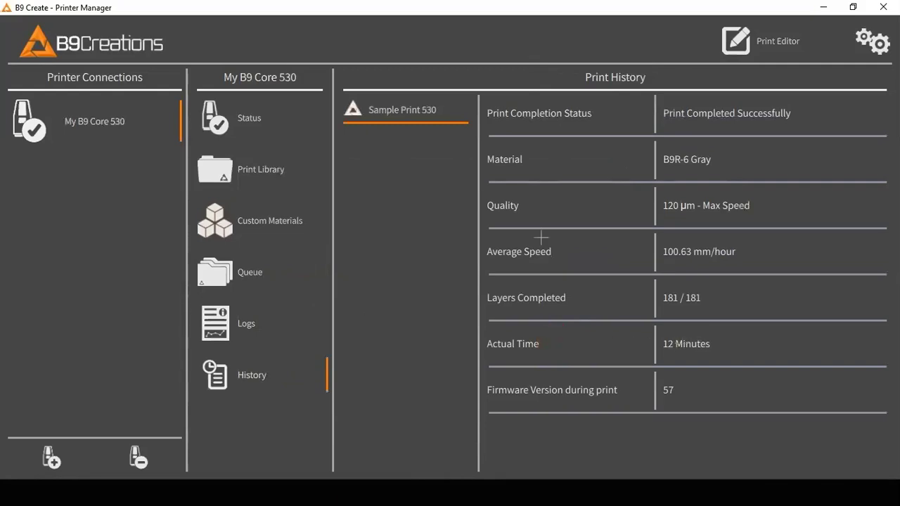
click(299, 120)
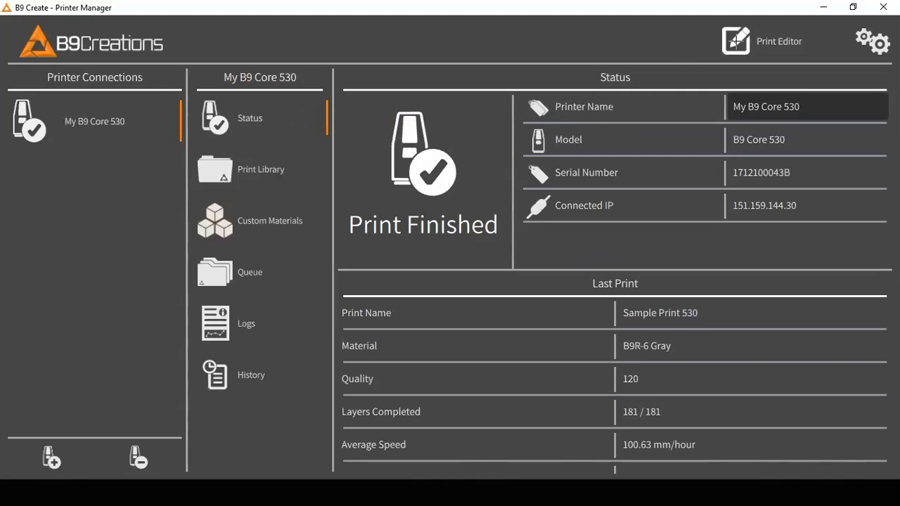
- Open the Print Editor and switch the build table display off and back on
click(735, 41)
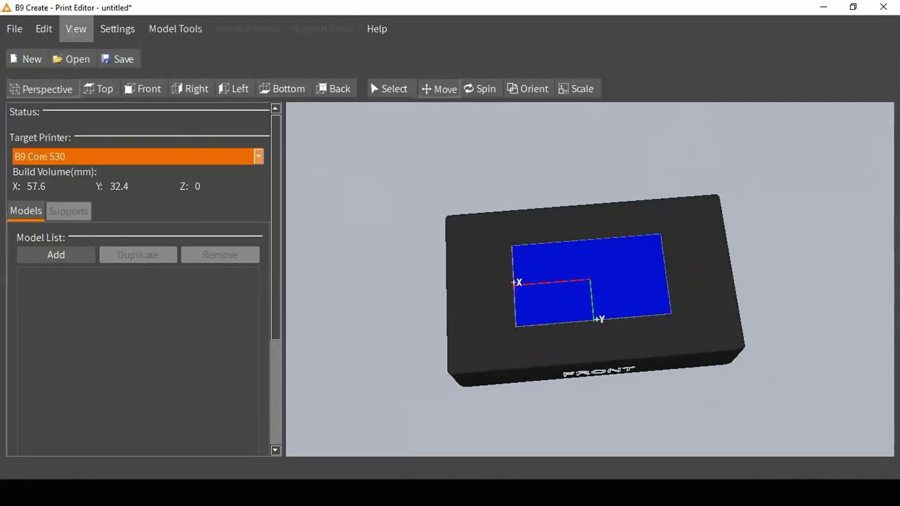
click(76, 29)
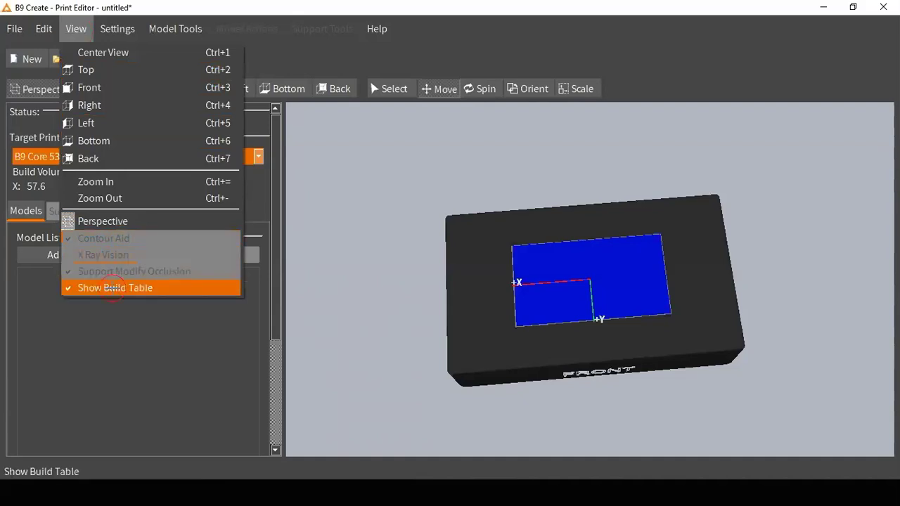
click(112, 287)
click(76, 29)
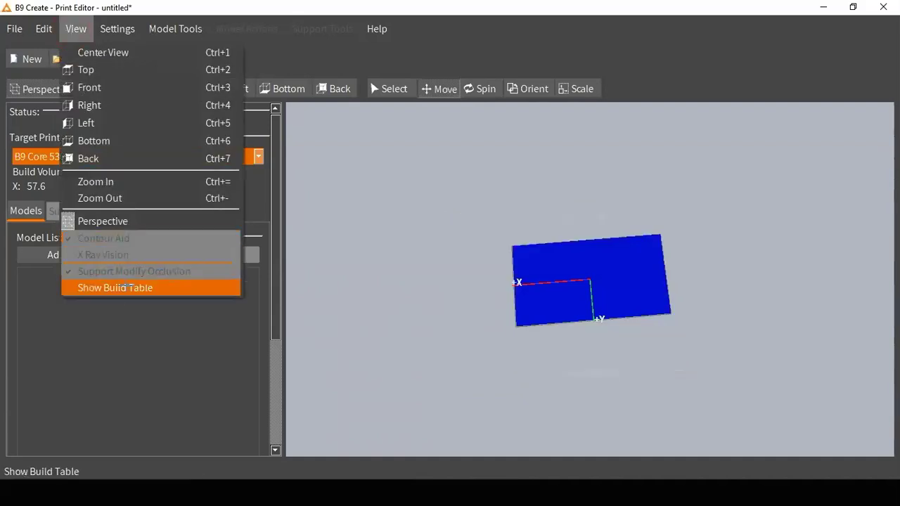
click(126, 287)
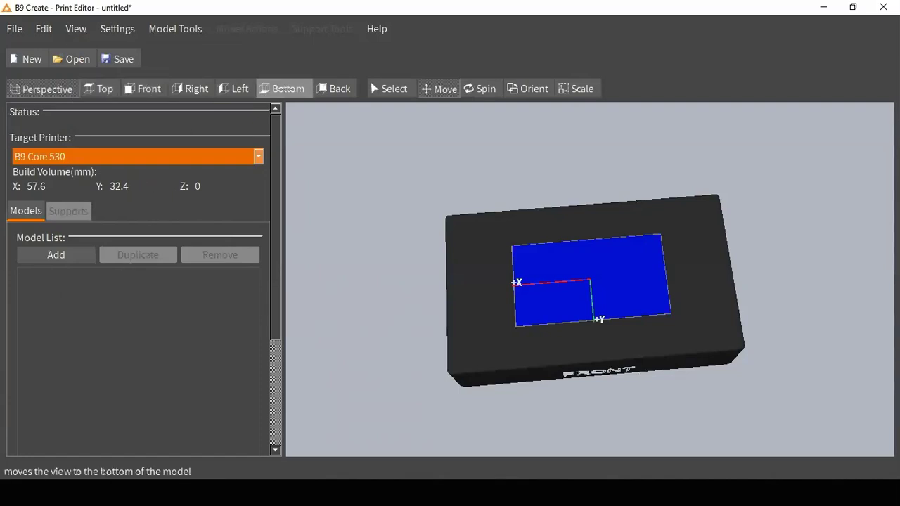
- Inspect the build table from the right, left, bottom and back views, and rotate the view freely around it
click(192, 89)
click(234, 89)
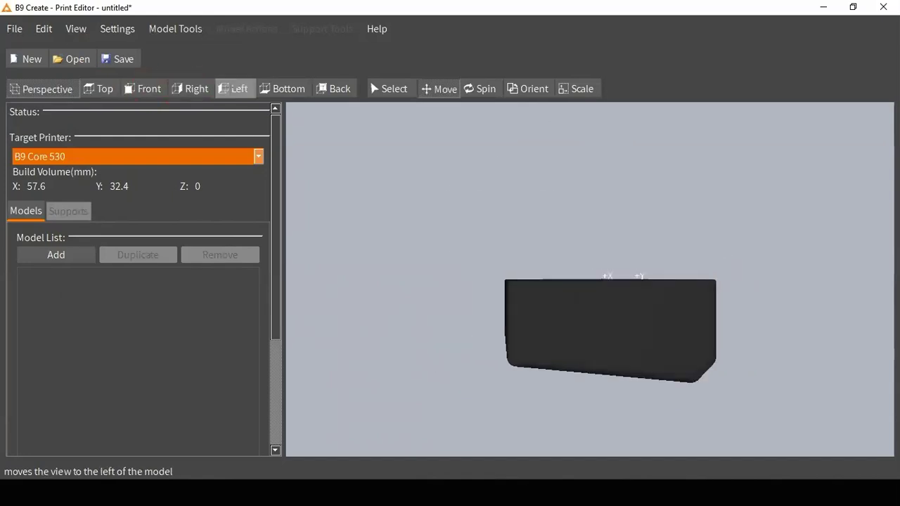
click(283, 88)
click(334, 89)
click(482, 289)
right_drag(483, 289, 699, 295)
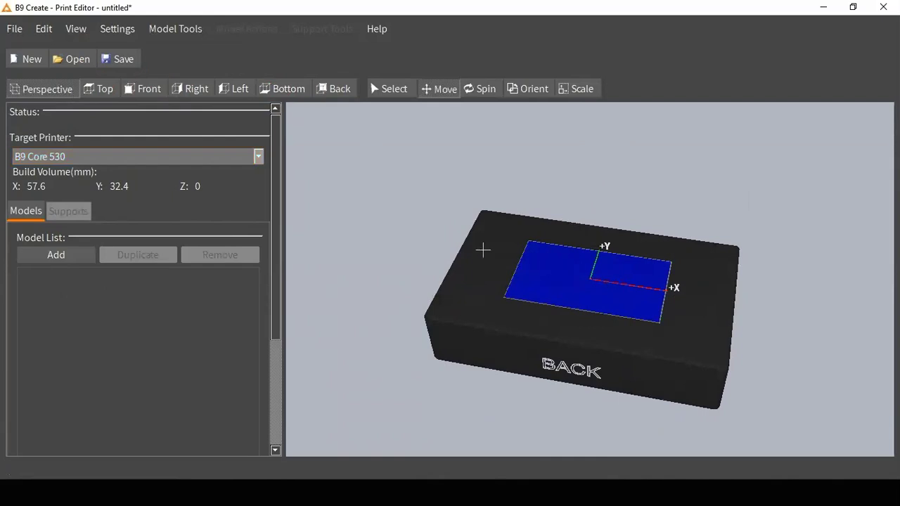
- Look up the What's This explanation for the Select tool
click(130, 30)
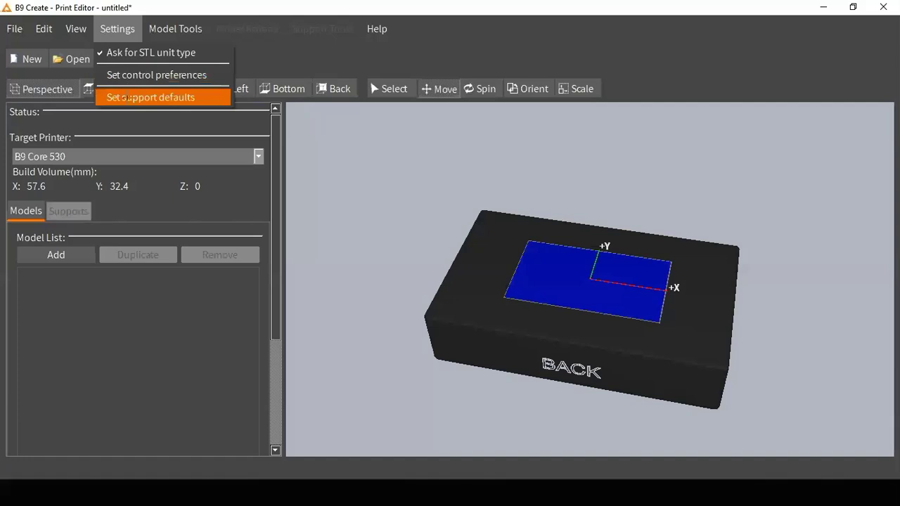
mouse_move(377, 29)
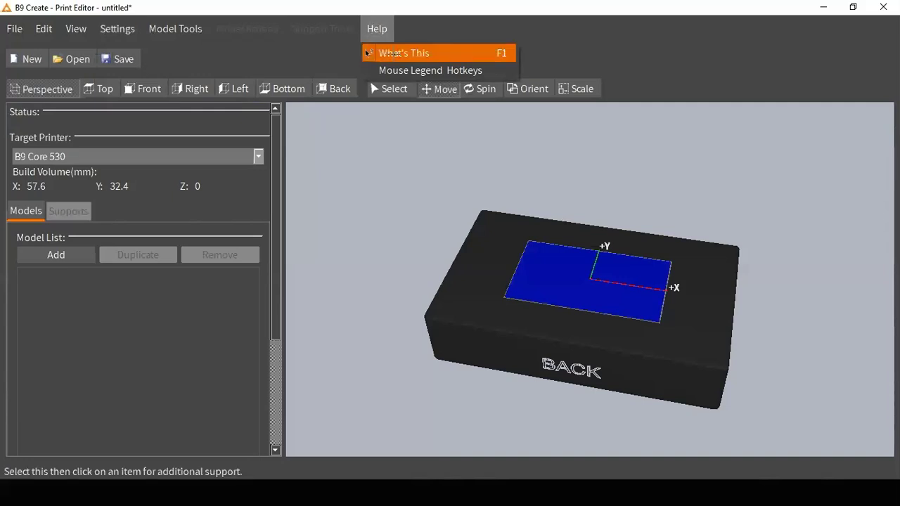
click(394, 54)
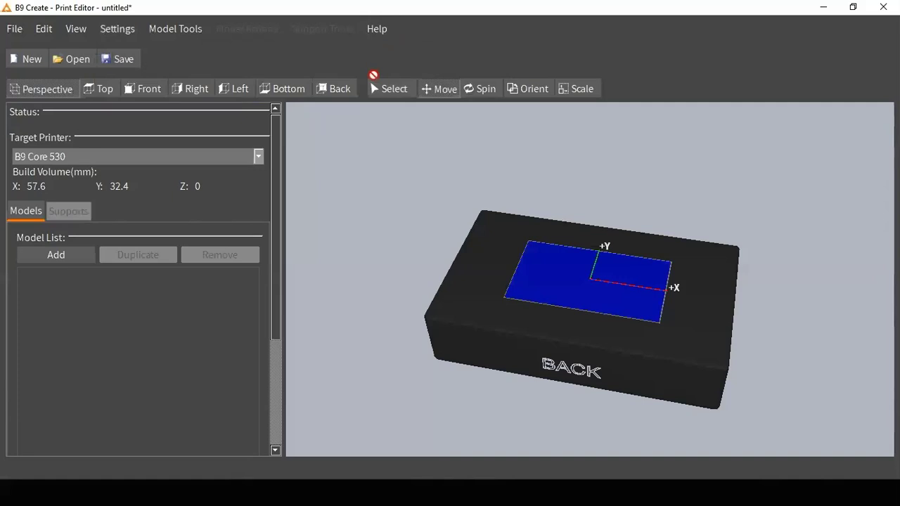
click(374, 88)
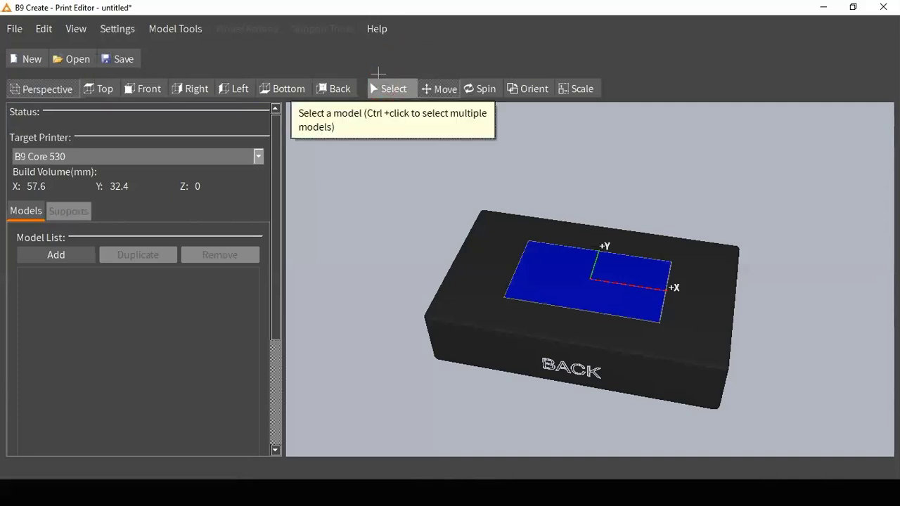
click(378, 73)
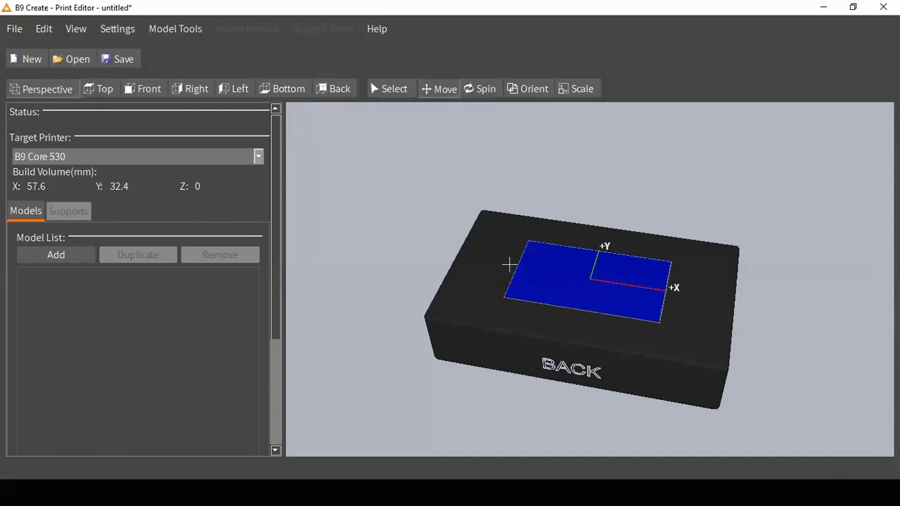
- Review the general mouse controls in the Mouse Legend & Hotkeys reference and close it
click(377, 28)
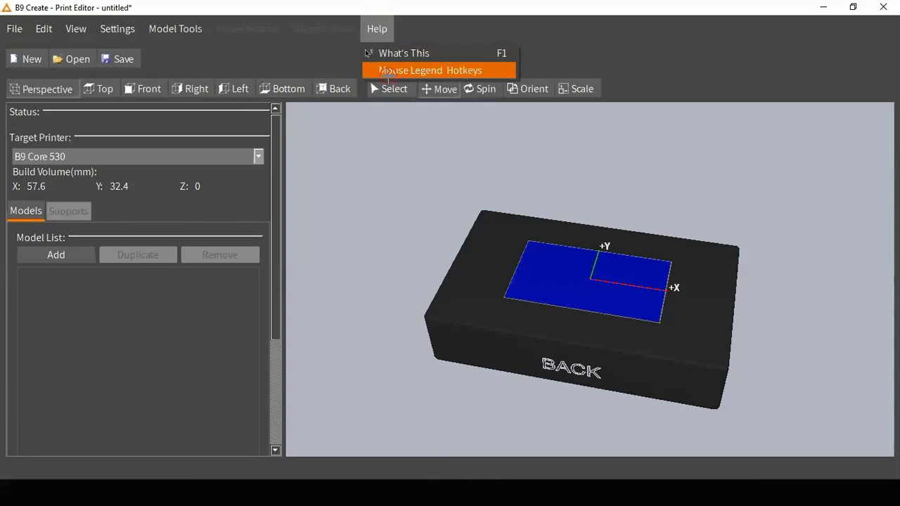
click(388, 71)
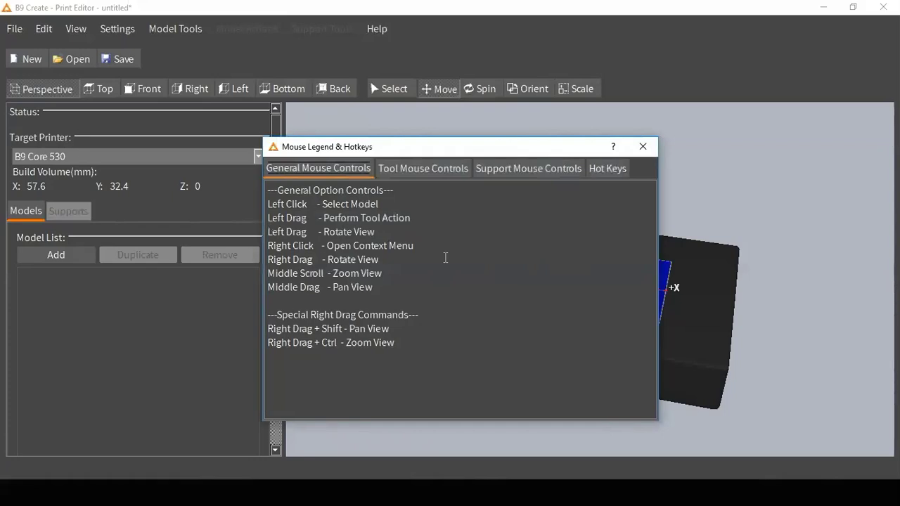
click(643, 146)
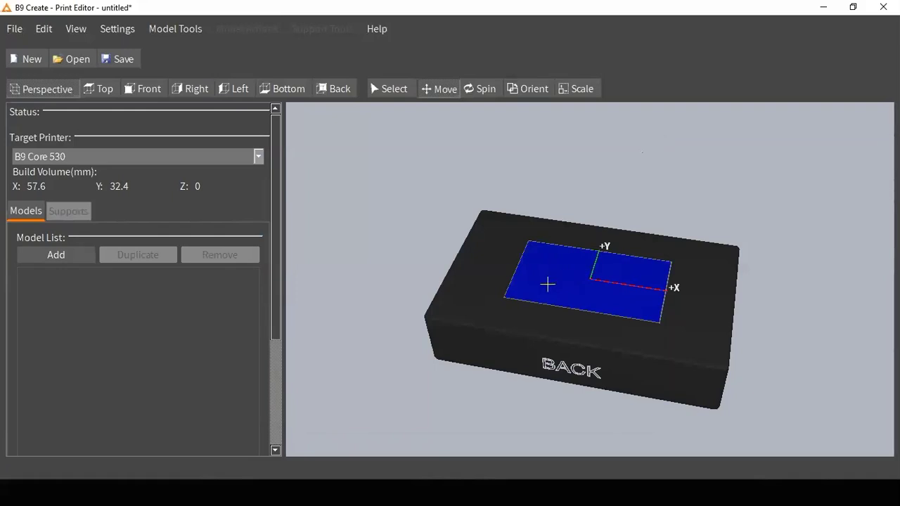
- Practise rotating, zooming and panning the view around the empty build table
middle_drag(525, 294, 541, 348)
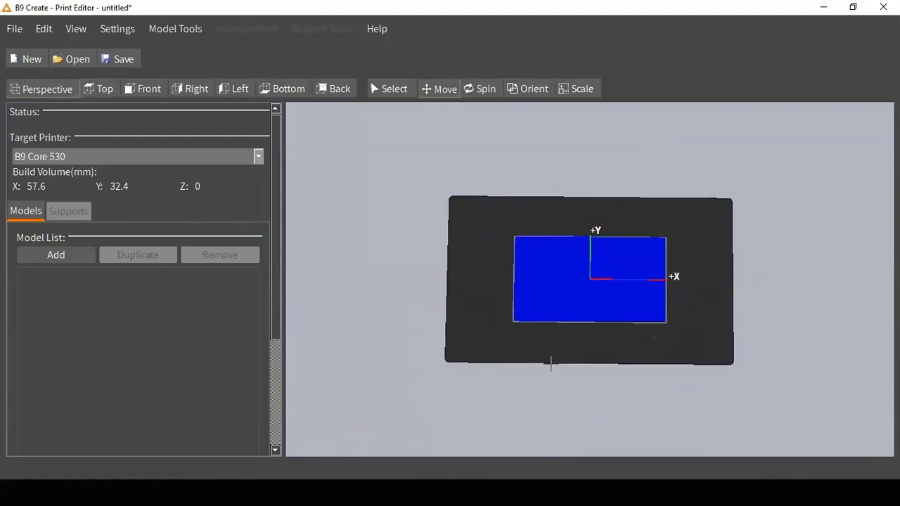
scroll(578, 323, up, 1)
scroll(578, 323, up, 2)
scroll(578, 325, down, 3)
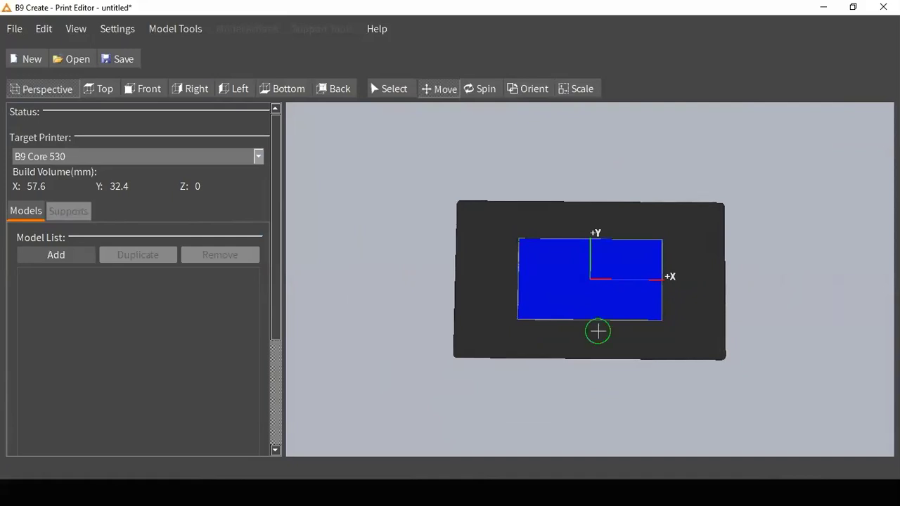
middle_drag(598, 331, 553, 326)
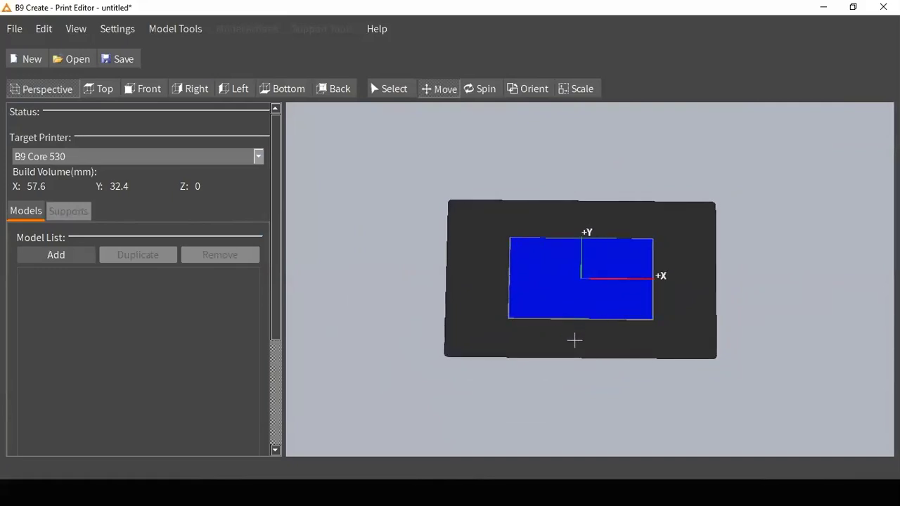
right_drag(556, 358, 538, 315)
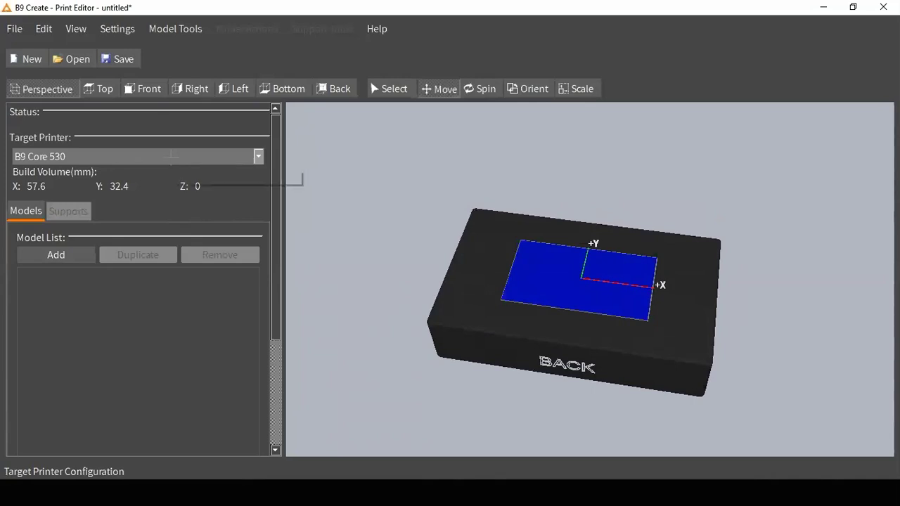
- Browse the target printer choices and leave B9 Core 530 selected
scroll(170, 156, down, 1)
scroll(170, 157, up, 1)
scroll(171, 156, down, 1)
scroll(171, 156, up, 1)
scroll(171, 156, down, 1)
scroll(171, 156, up, 1)
scroll(171, 156, down, 1)
scroll(171, 156, up, 1)
scroll(171, 156, down, 1)
scroll(171, 156, up, 1)
scroll(171, 156, down, 1)
scroll(170, 156, up, 1)
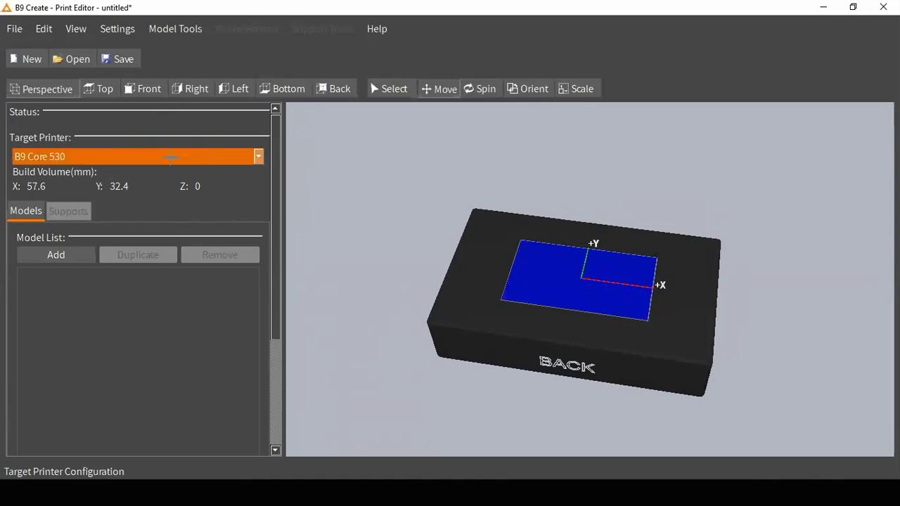
scroll(171, 156, down, 1)
scroll(171, 156, up, 1)
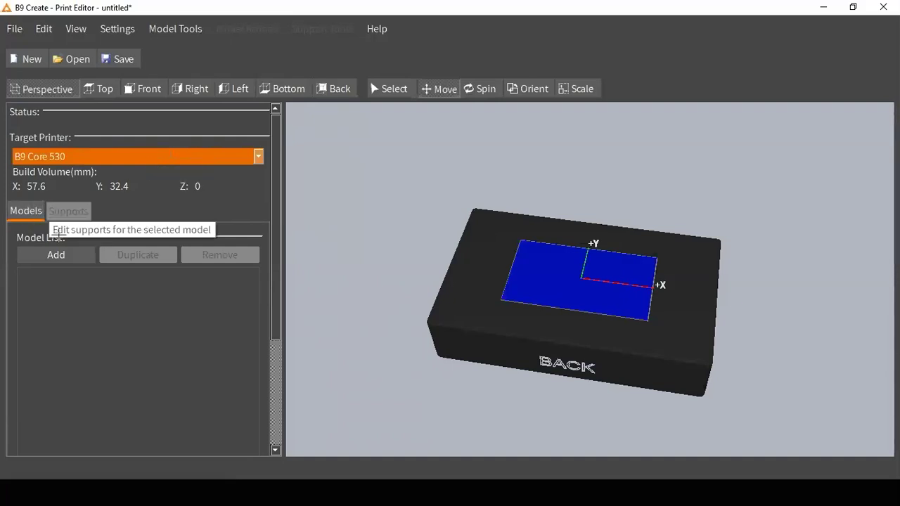
- Add the Sample 1 STL model to the layout, using Millimeter as its STL units
click(43, 254)
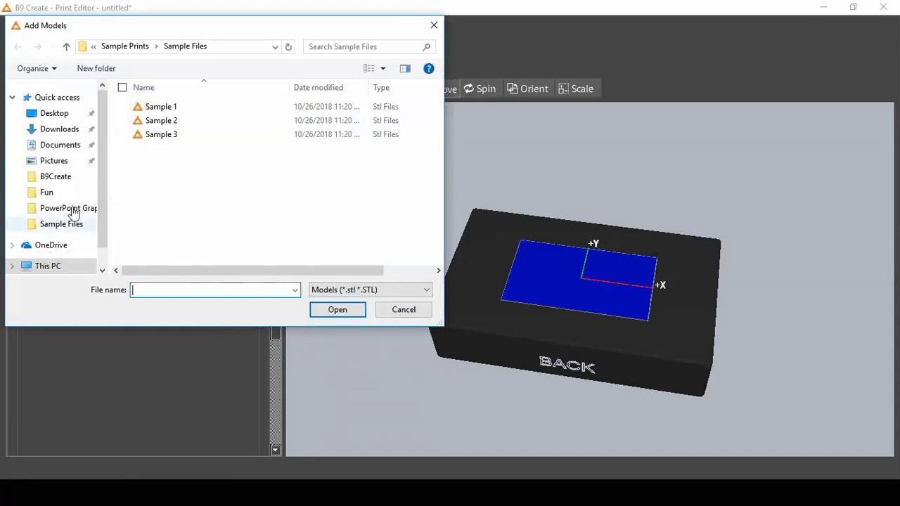
double_click(170, 109)
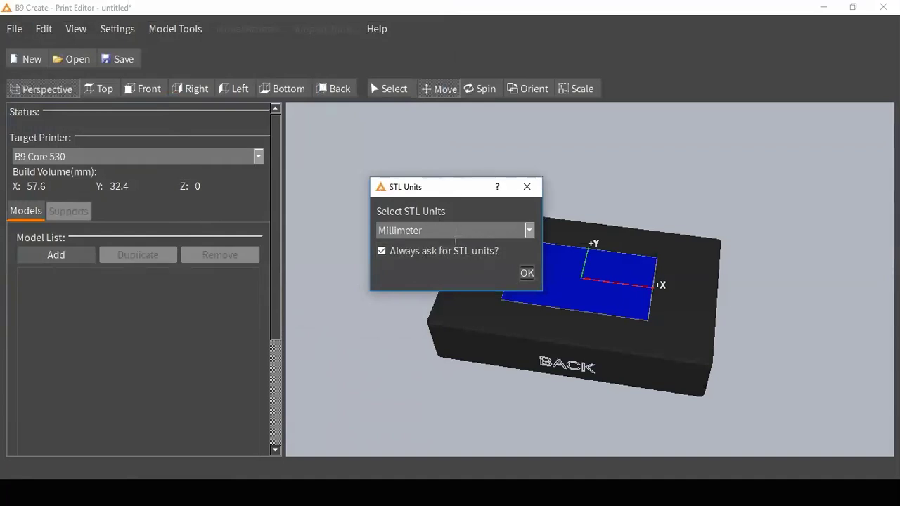
click(512, 236)
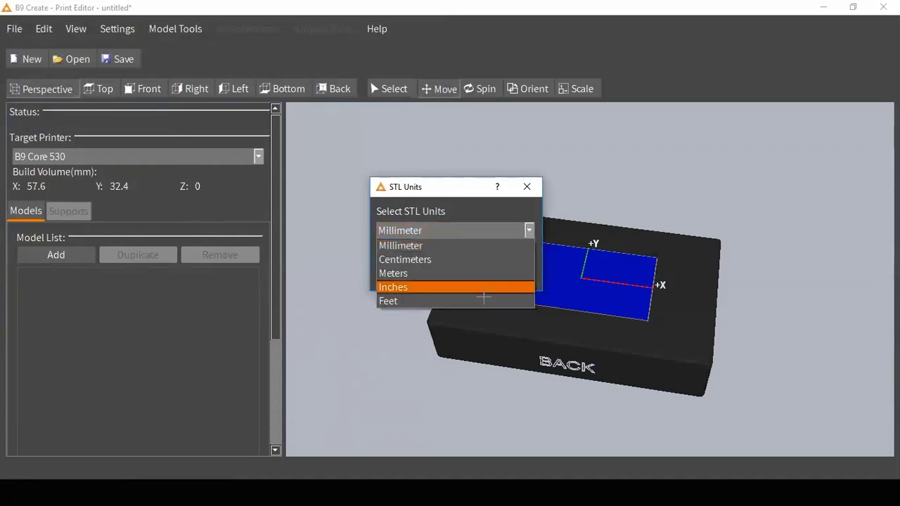
click(464, 244)
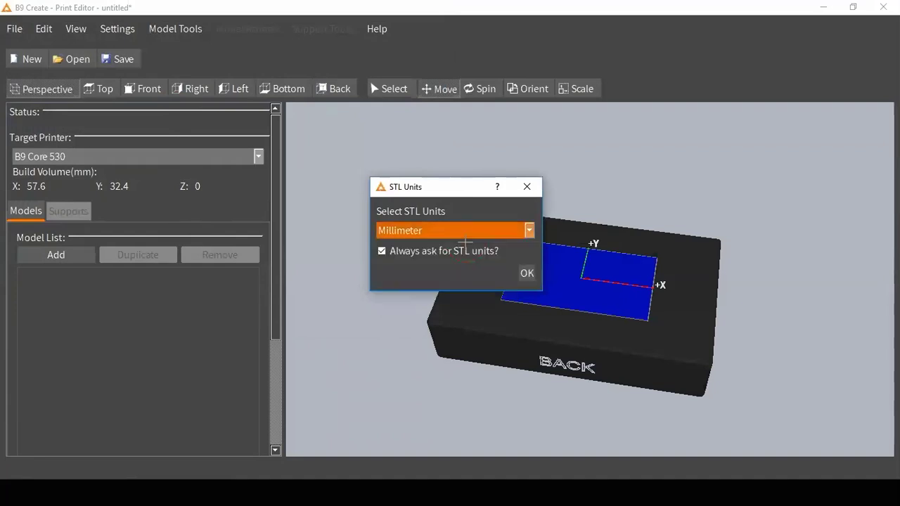
click(527, 273)
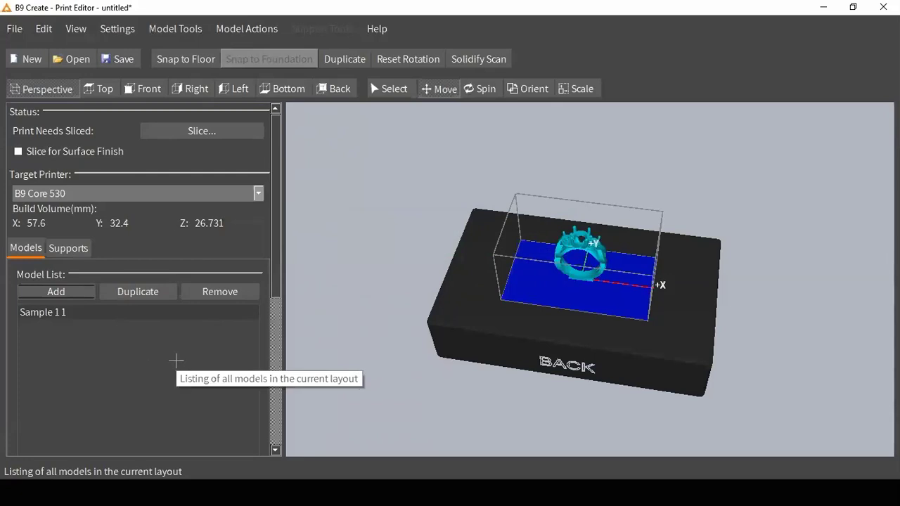
- Take a closer look at the ring and practise deselecting and reselecting it directly on the build table
scroll(599, 278, up, 1)
scroll(596, 278, up, 5)
click(639, 254)
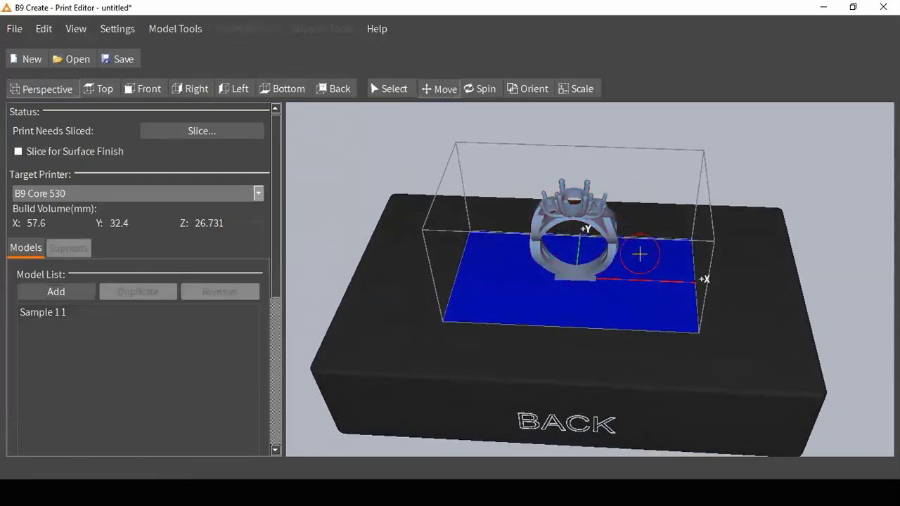
click(616, 240)
click(644, 241)
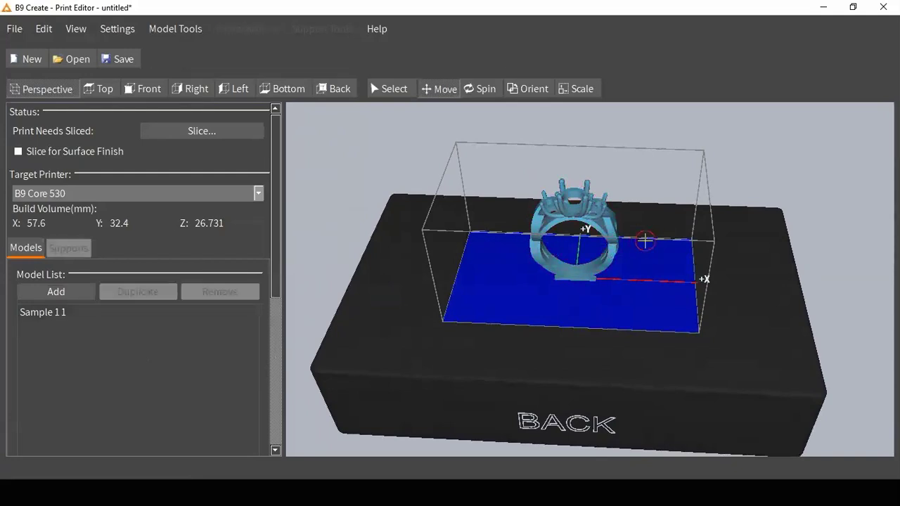
click(613, 233)
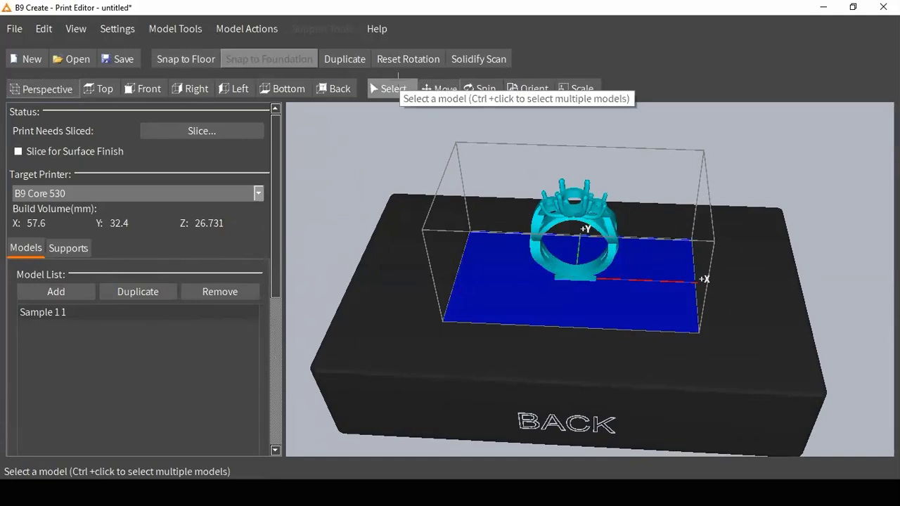
- Use the Select tool to deselect and reselect the ring model repeatedly
click(394, 88)
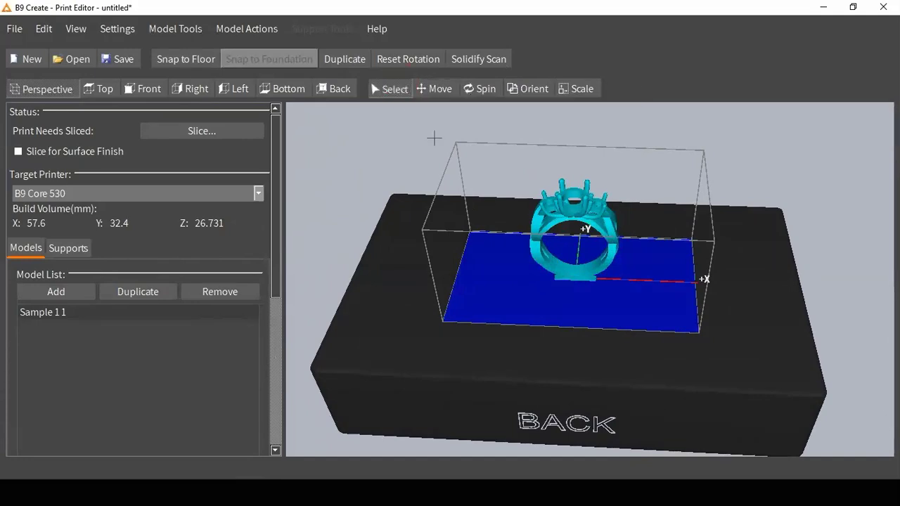
click(508, 208)
click(537, 209)
click(508, 209)
click(554, 209)
- Move the ring freely on the build table and spin it back and forth with the Spin tool
click(440, 88)
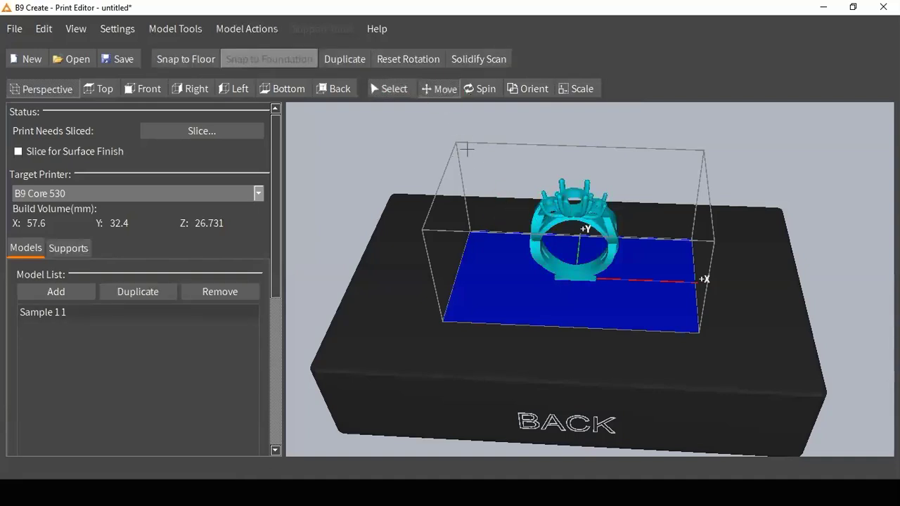
drag(546, 277, 576, 281)
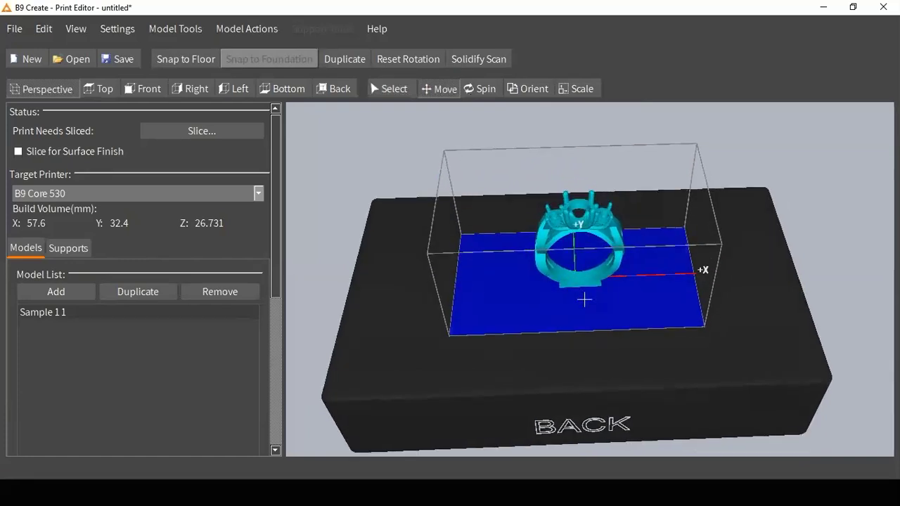
click(485, 88)
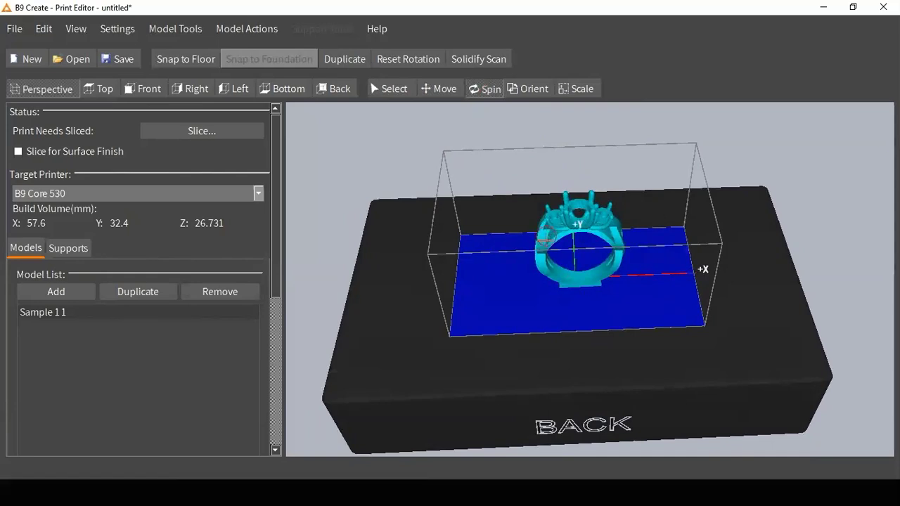
drag(606, 297, 617, 205)
drag(582, 310, 615, 240)
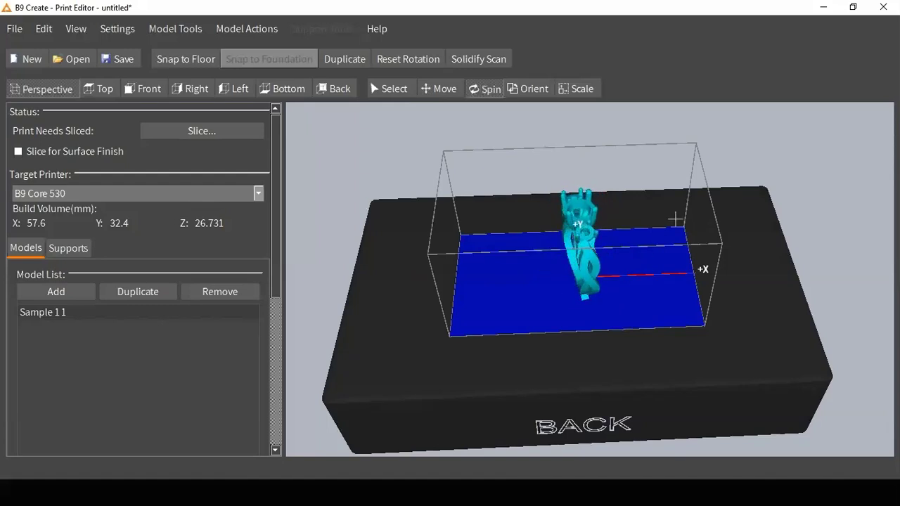
drag(607, 272, 556, 176)
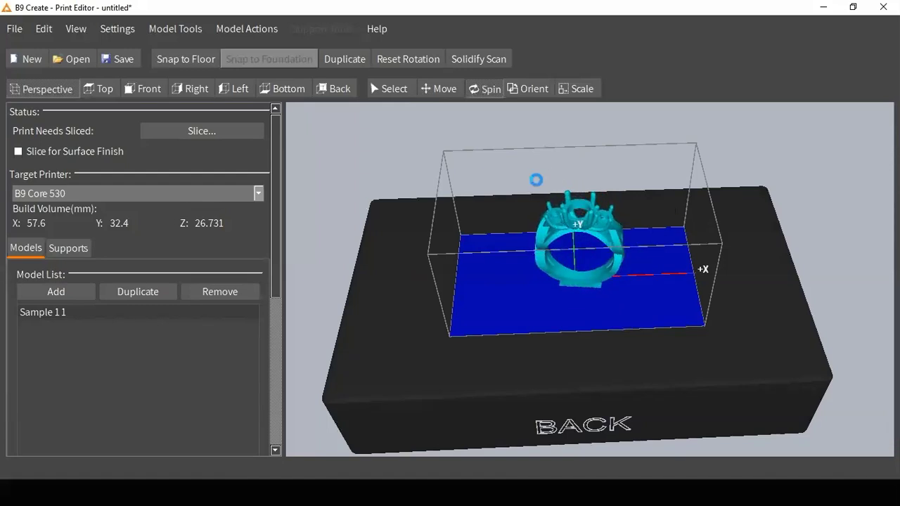
- Tilt the ring freely with the Orient tool and scale it down to a factor of about 0.775
click(532, 89)
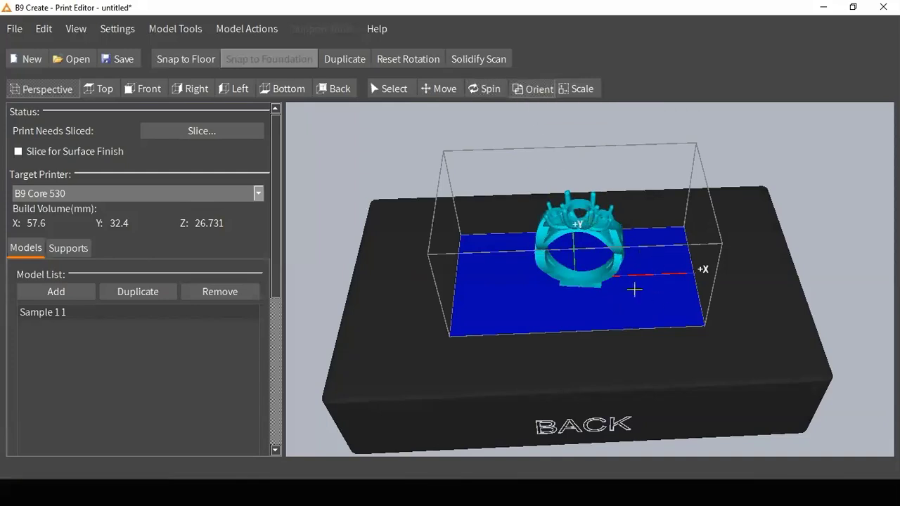
drag(665, 235, 572, 154)
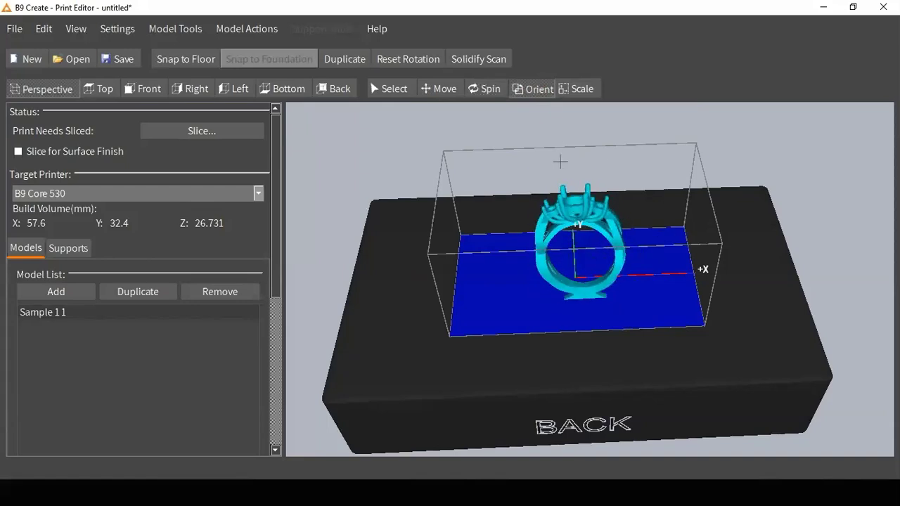
drag(519, 197, 523, 225)
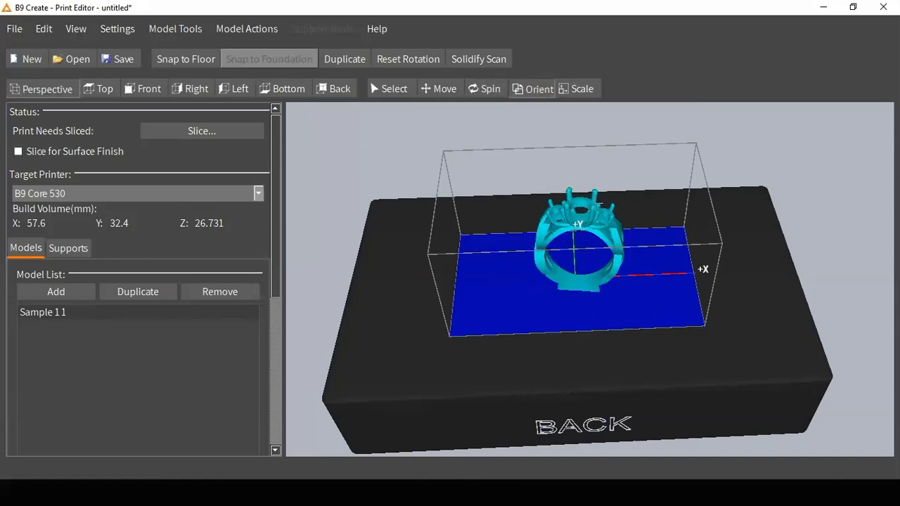
drag(601, 168, 601, 165)
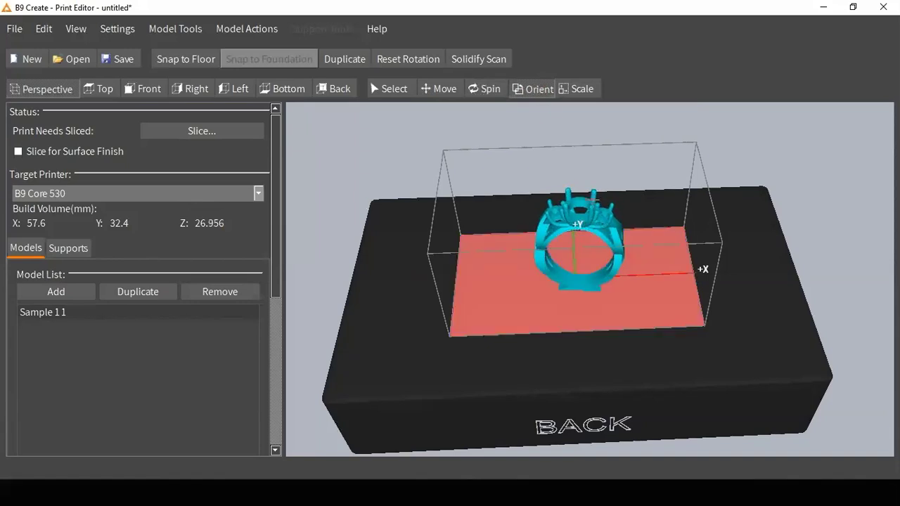
click(580, 89)
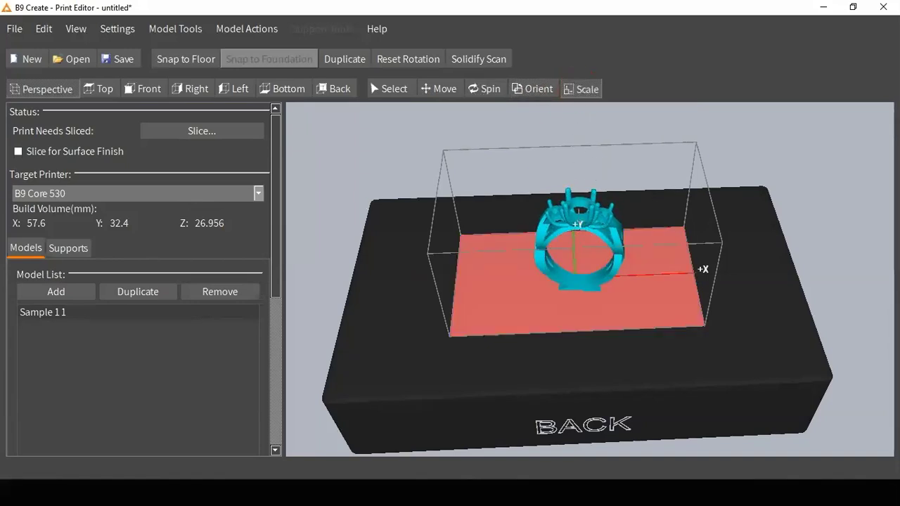
drag(594, 220, 587, 239)
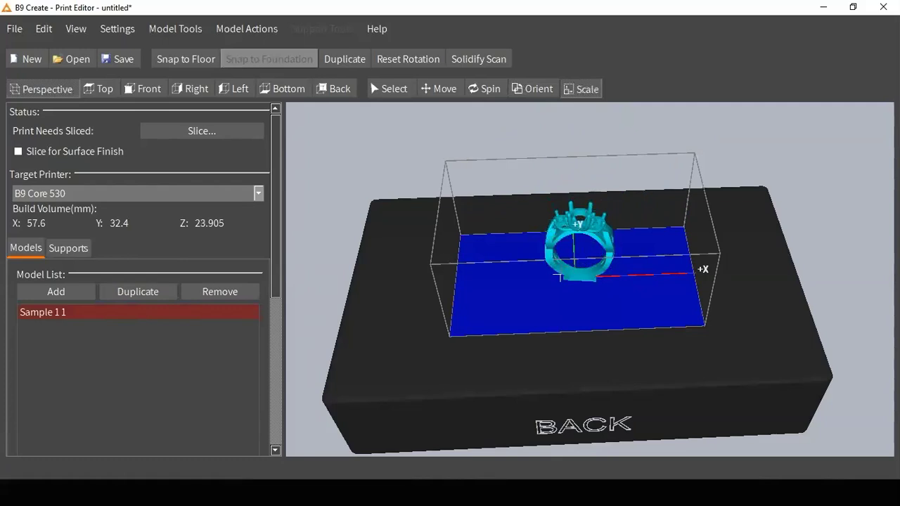
- Set the ring model's X, Y and Z position to 0 mm in the model information
scroll(211, 309, down, 5)
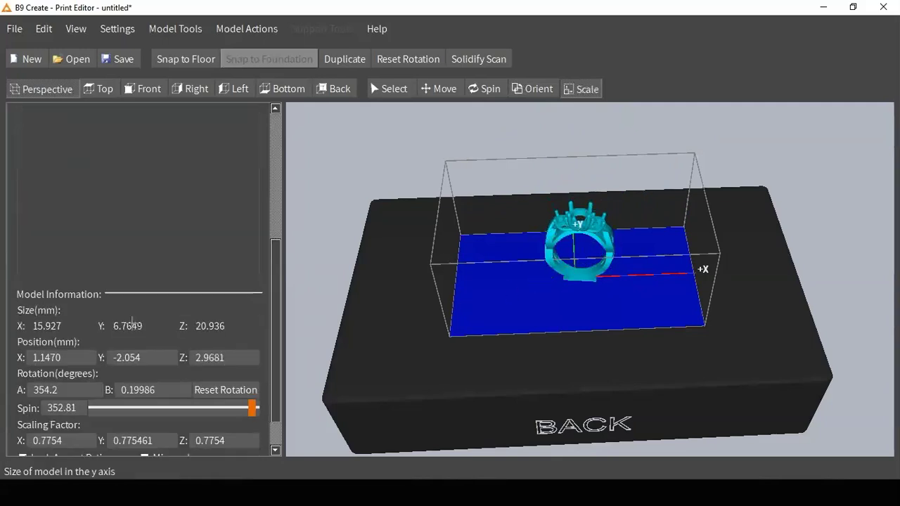
scroll(132, 320, down, 2)
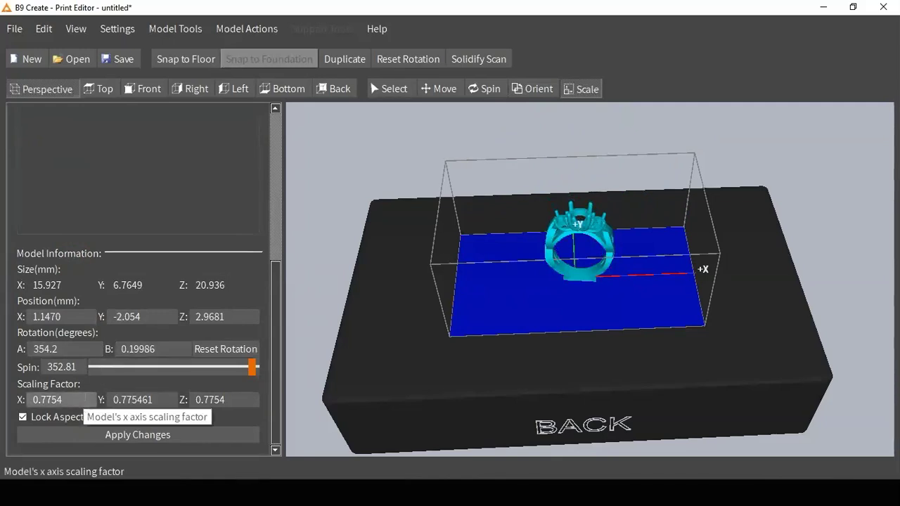
click(75, 313)
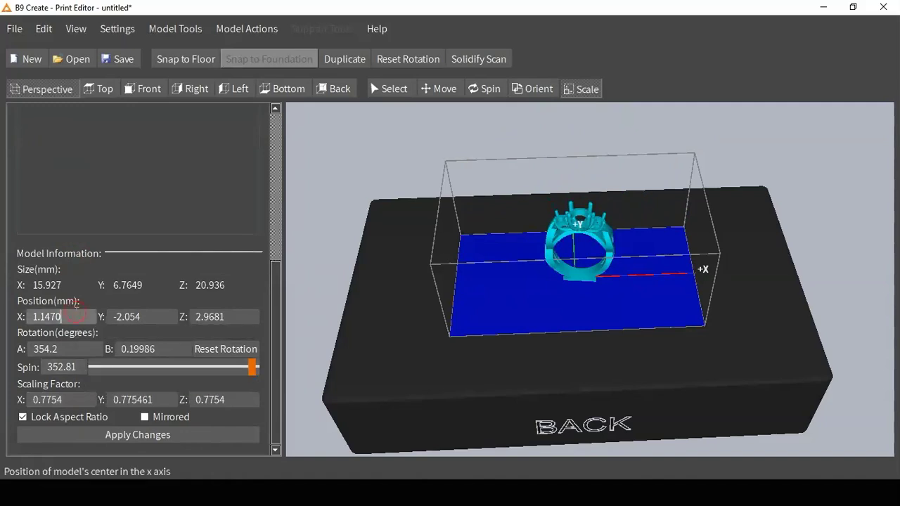
double_click(75, 312)
text(0)
double_click(138, 317)
text(0)
click(196, 317)
double_click(211, 317)
text(0)
key(Return)
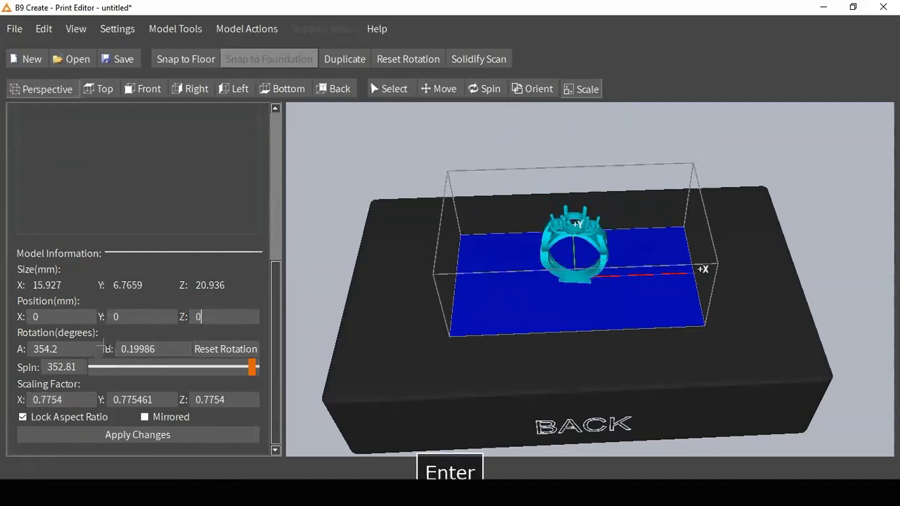
- Reset the ring's rotation and set its scaling factor to 1 with the aspect ratio locked
click(206, 351)
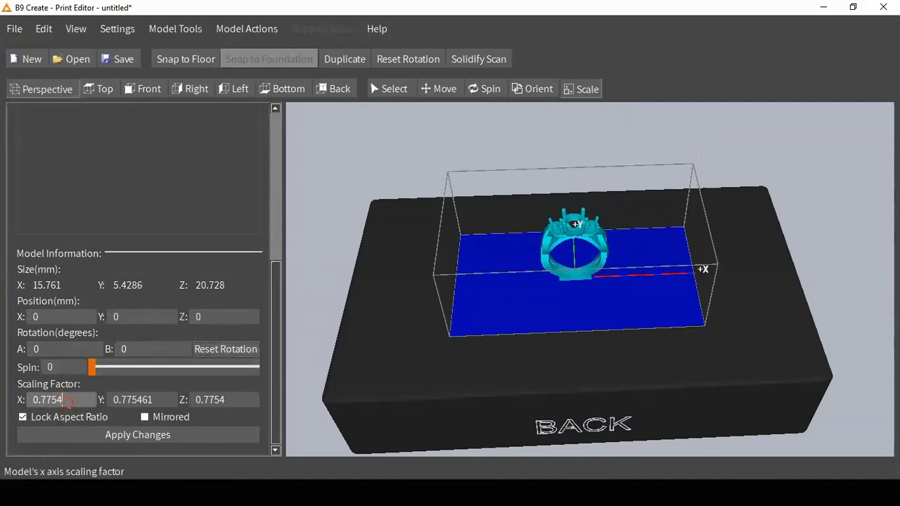
double_click(66, 401)
text(1)
key(Return)
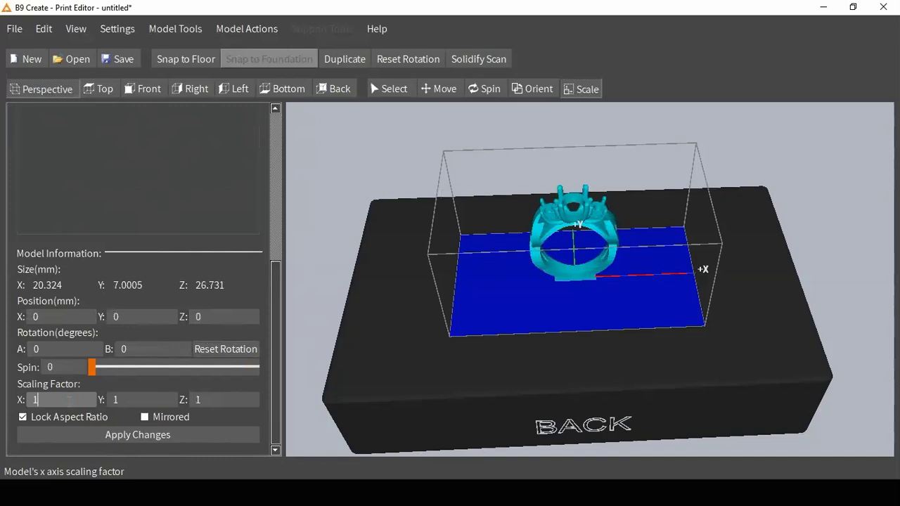
- Unlock the aspect ratio and set the ring's X scaling factor to 2
click(24, 422)
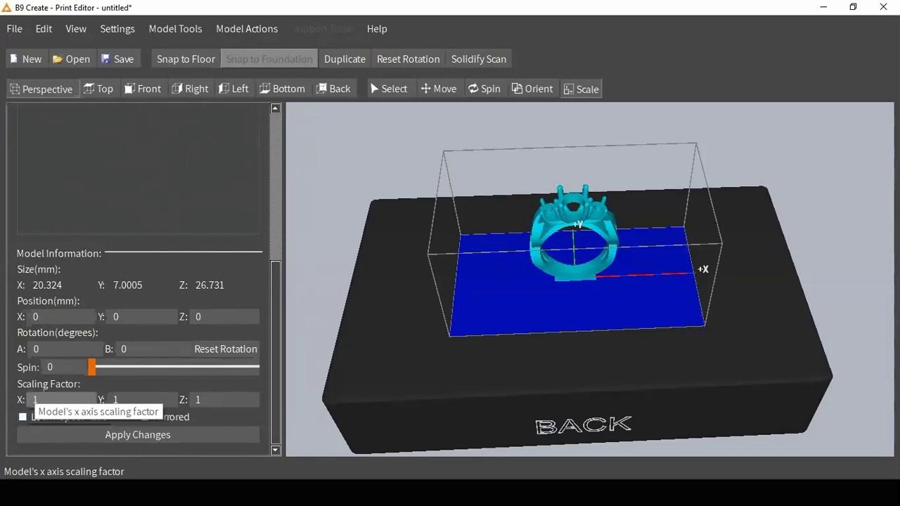
double_click(38, 399)
text(2)
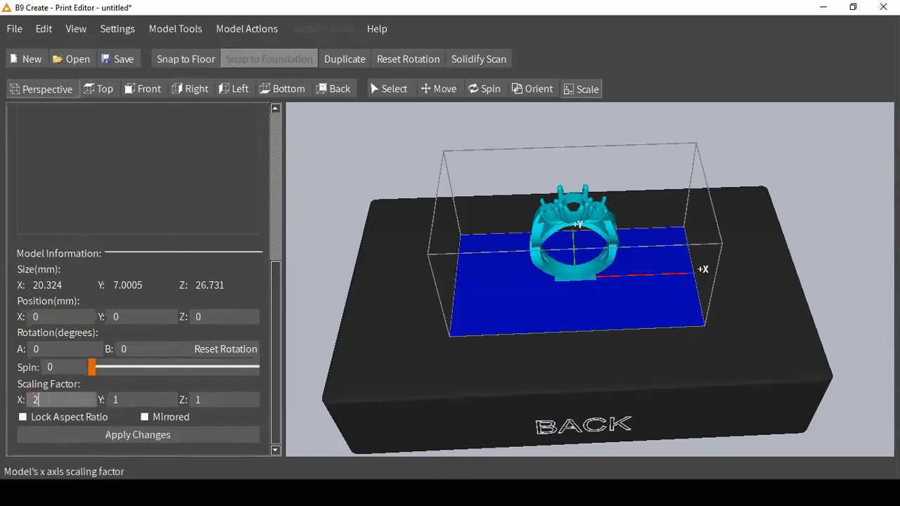
key(Return)
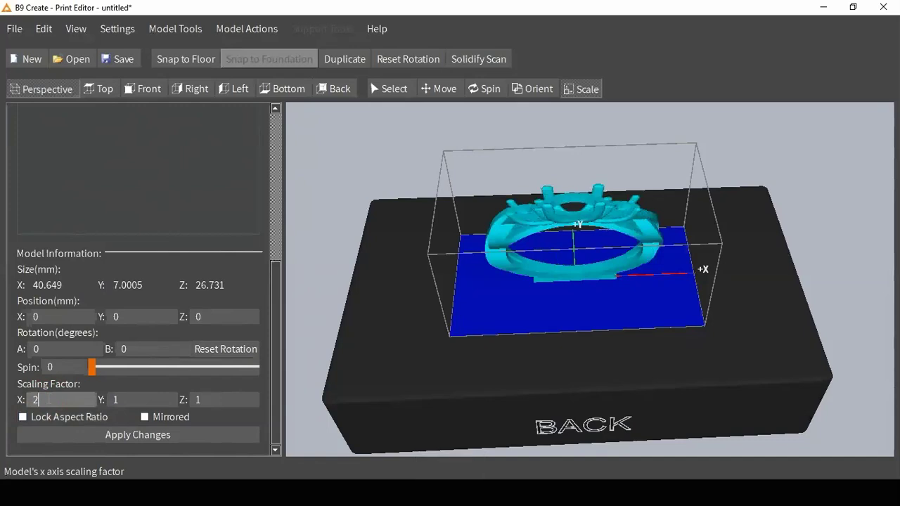
- Set the ring's X scaling factor to 1 and lock the aspect ratio
key(BackSpace)
text(1)
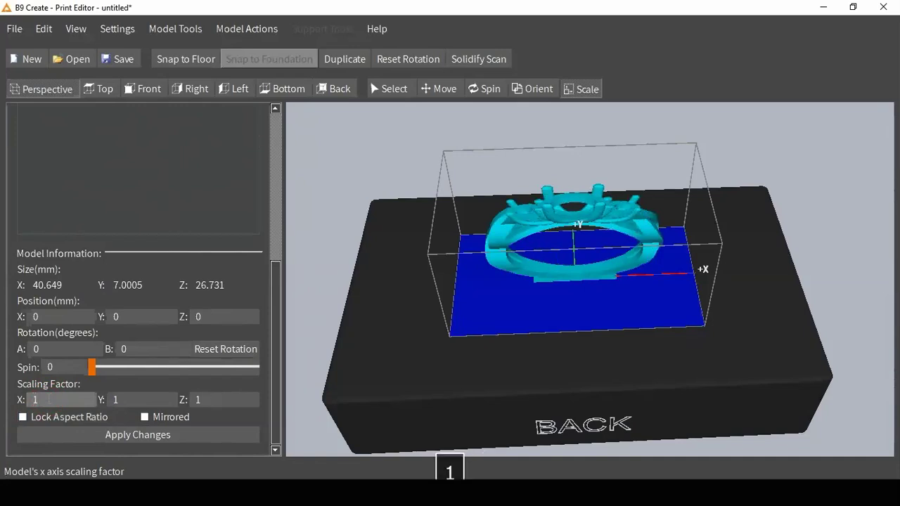
key(Return)
click(77, 417)
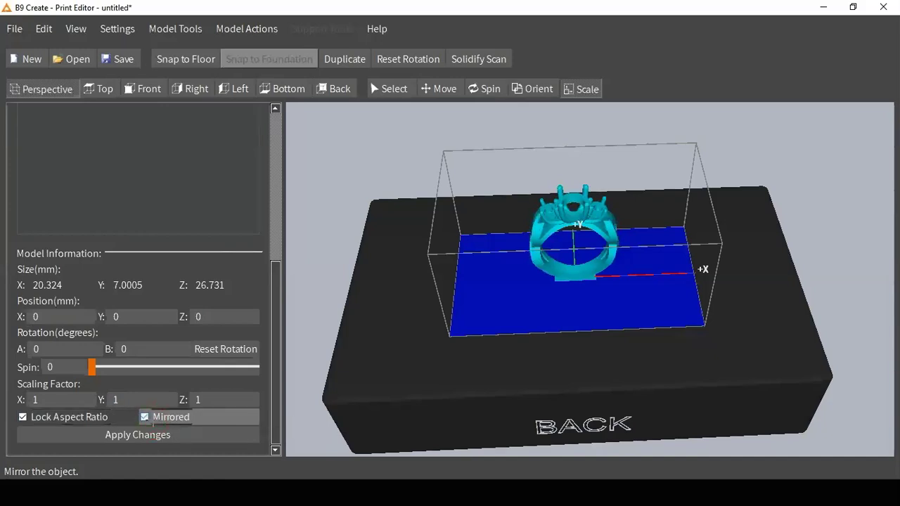
- Try mirroring the ring, turn mirroring off again and reset its rotation
click(152, 420)
click(153, 421)
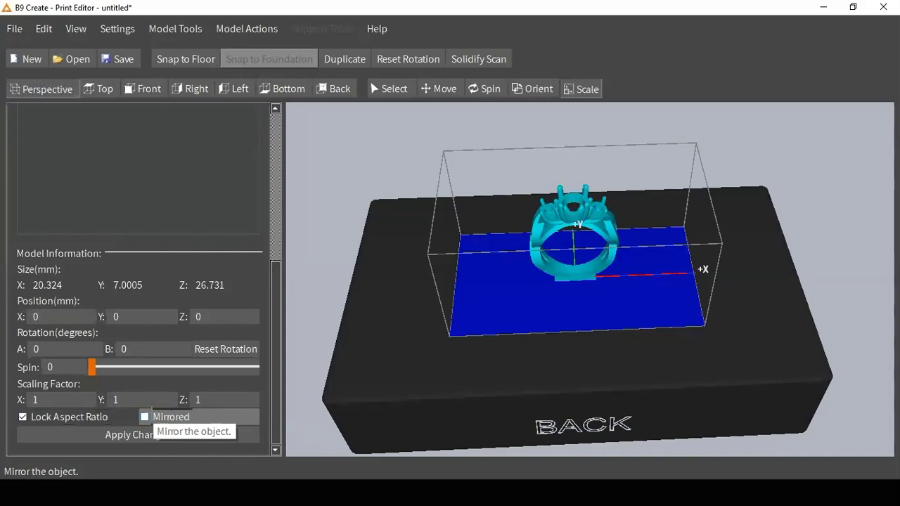
click(153, 416)
scroll(152, 416, up, 7)
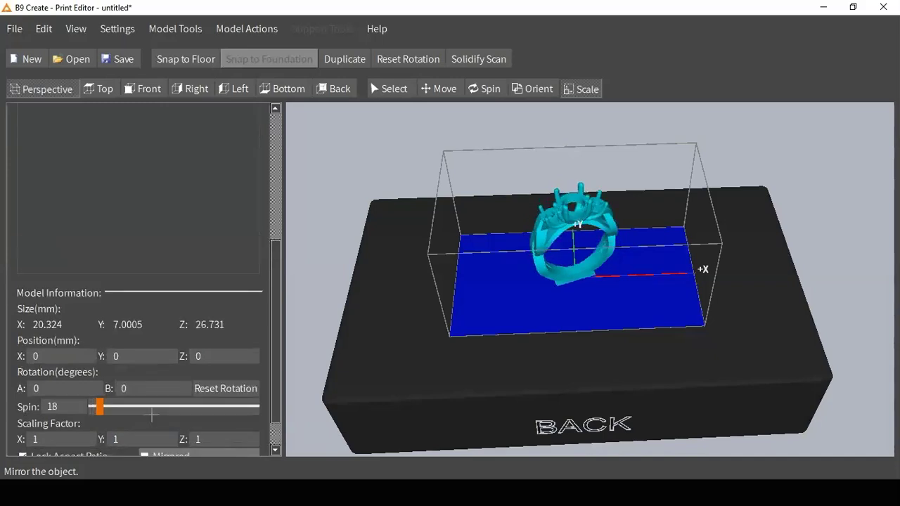
click(202, 389)
- Switch from model editing to support editing for the ring
scroll(141, 317, up, 5)
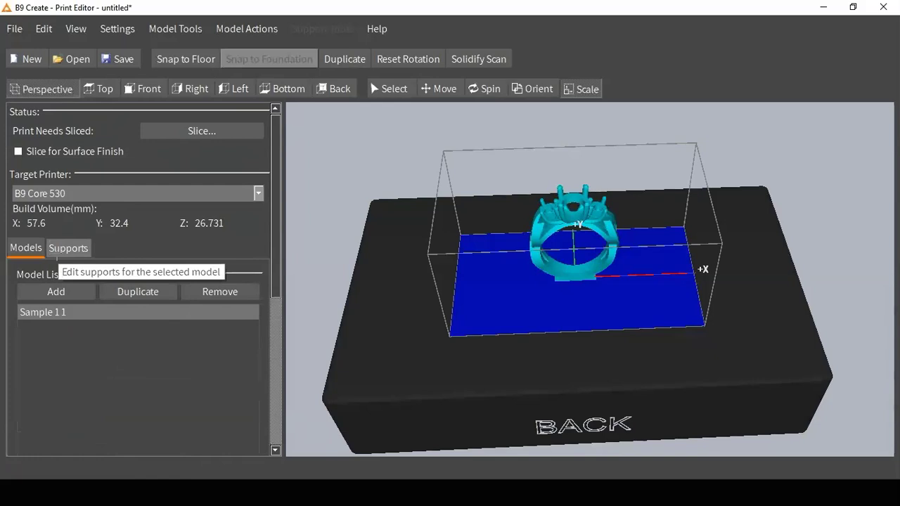
click(66, 249)
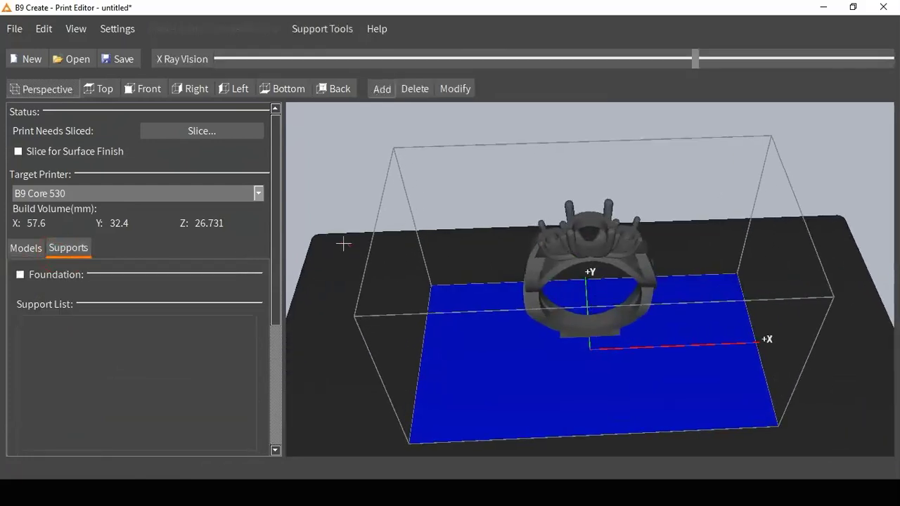
scroll(421, 272, down, 2)
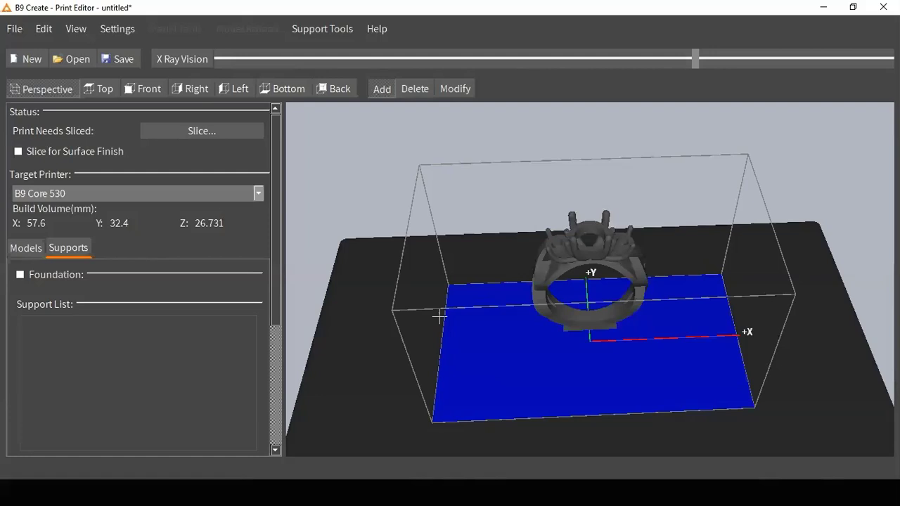
- Examine the ring's underside and the inside of its band beneath the prongs for areas needing support
right_drag(438, 318, 438, 261)
right_drag(459, 295, 463, 285)
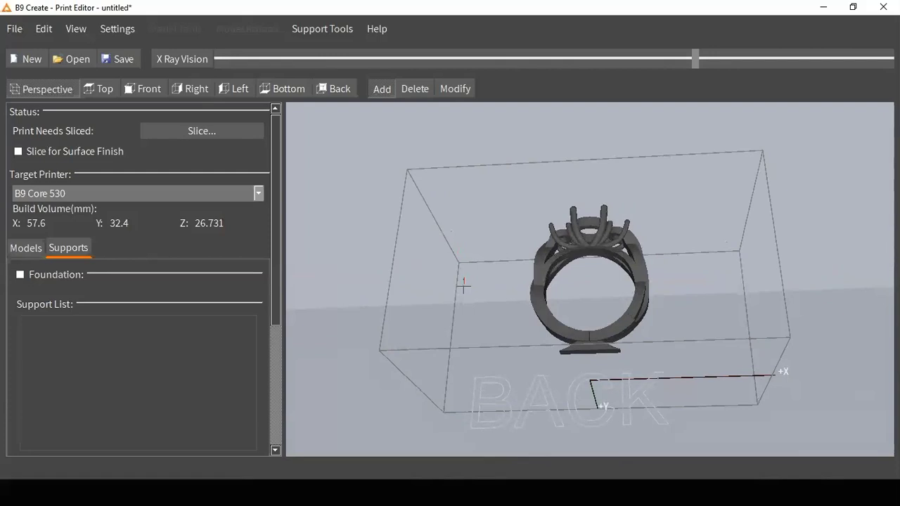
mouse_move(583, 351)
right_down()
mouse_move(604, 364)
mouse_move(593, 361)
right_up()
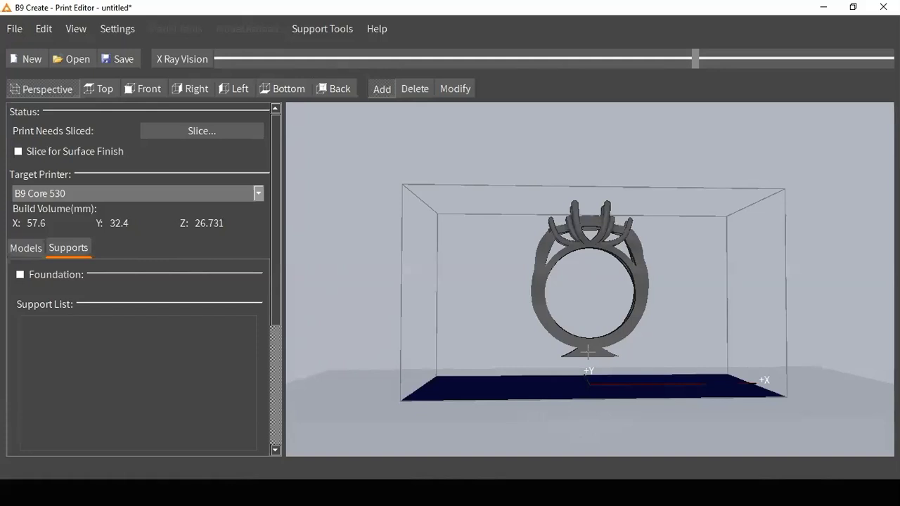
scroll(626, 291, up, 6)
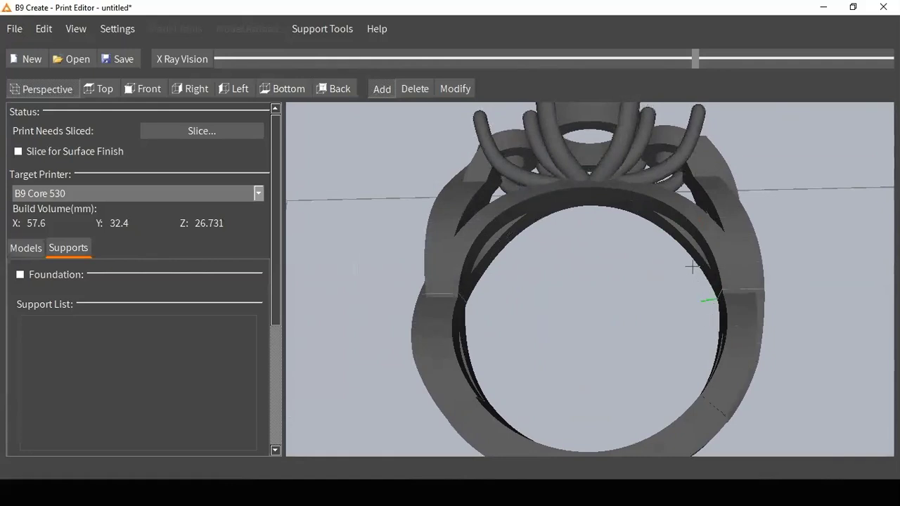
right_drag(725, 267, 696, 227)
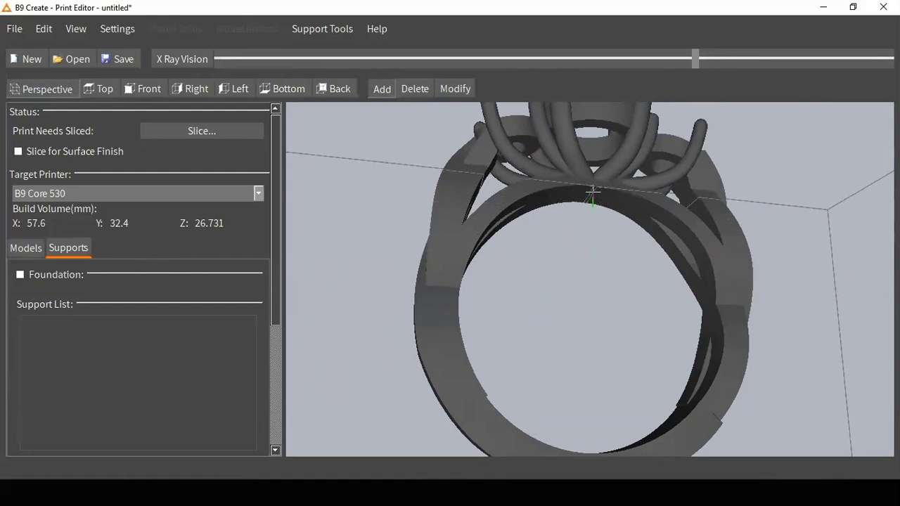
middle_drag(593, 191, 593, 183)
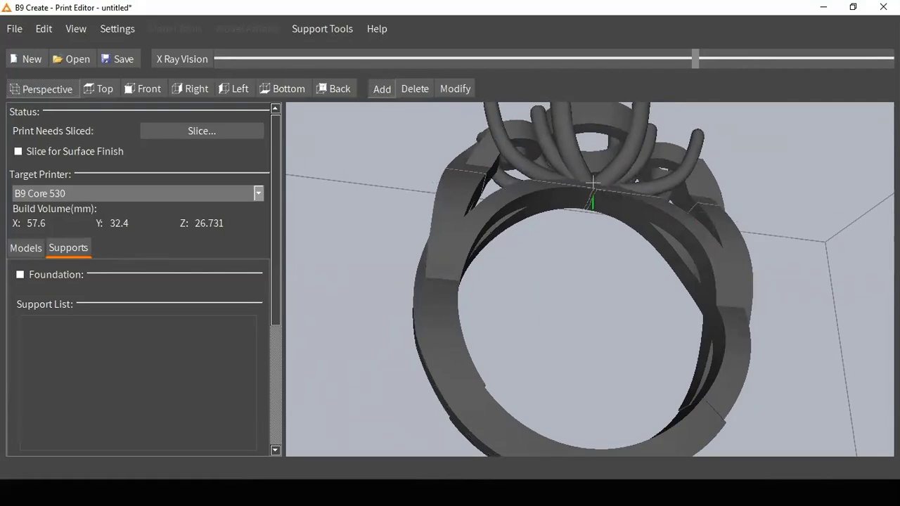
middle_drag(592, 197, 593, 216)
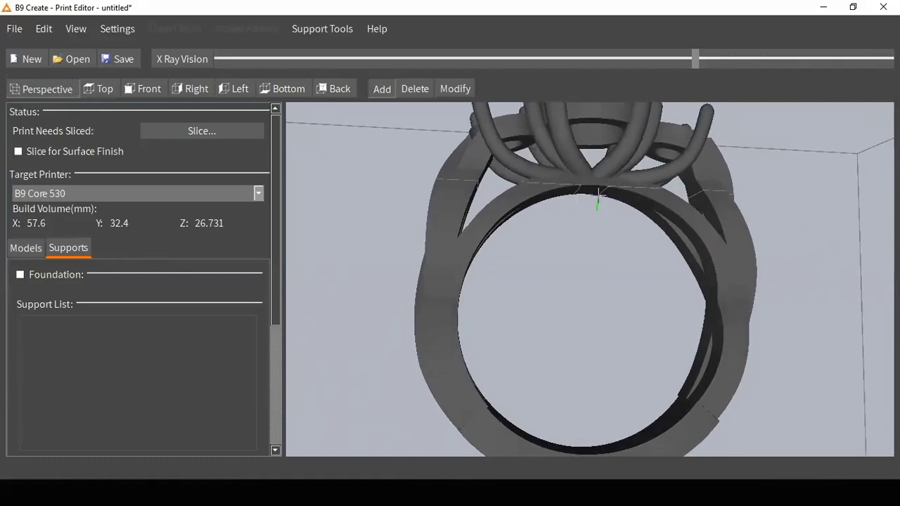
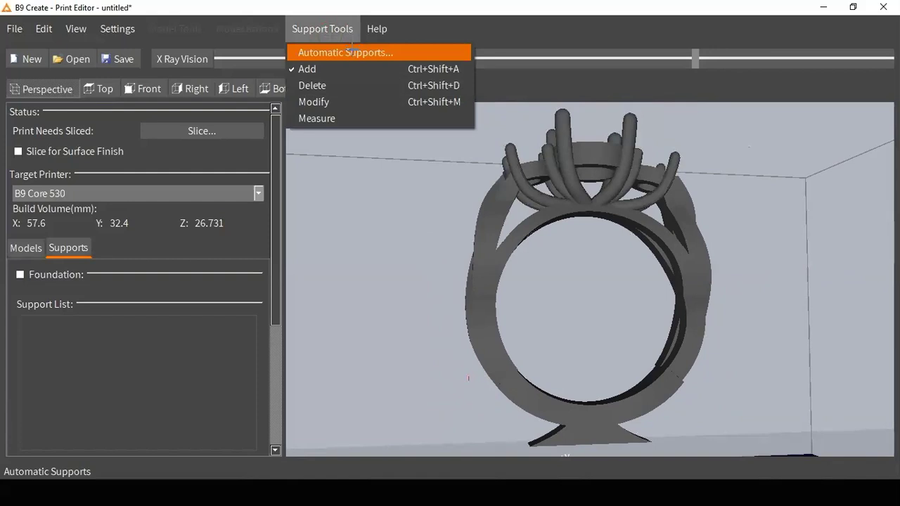
- Generate automatic supports for the ring at 40% density and close the Automatic Support Tool
click(349, 52)
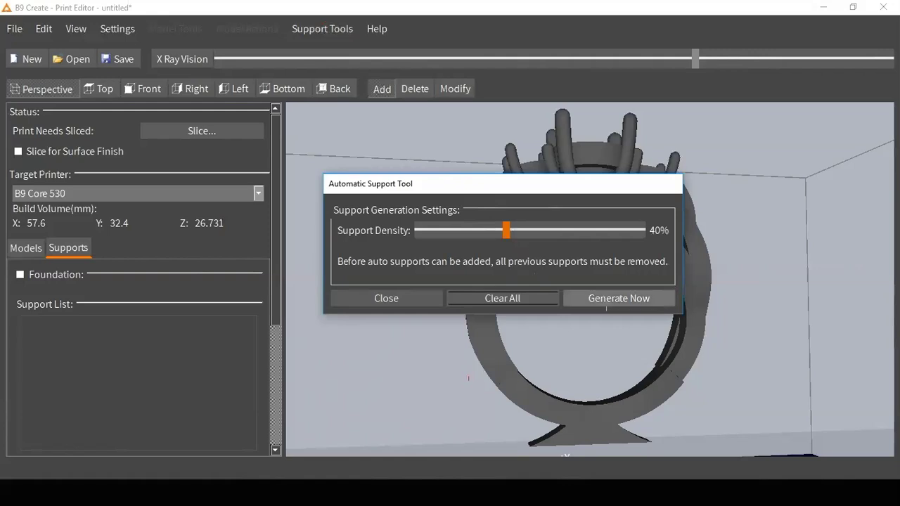
click(608, 300)
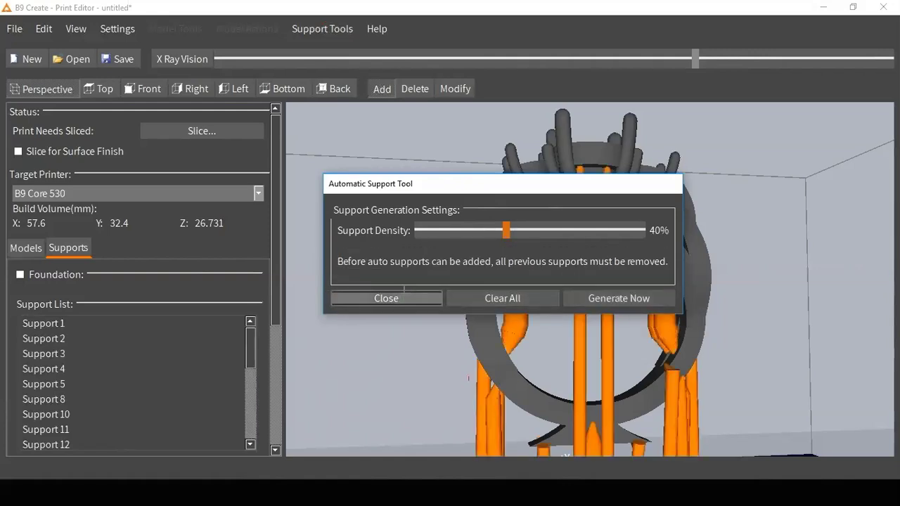
click(404, 294)
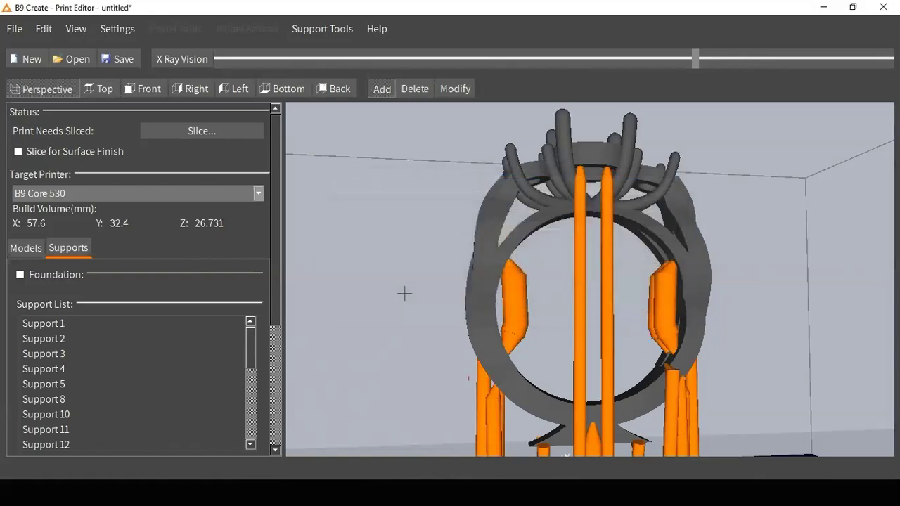
drag(532, 321, 531, 247)
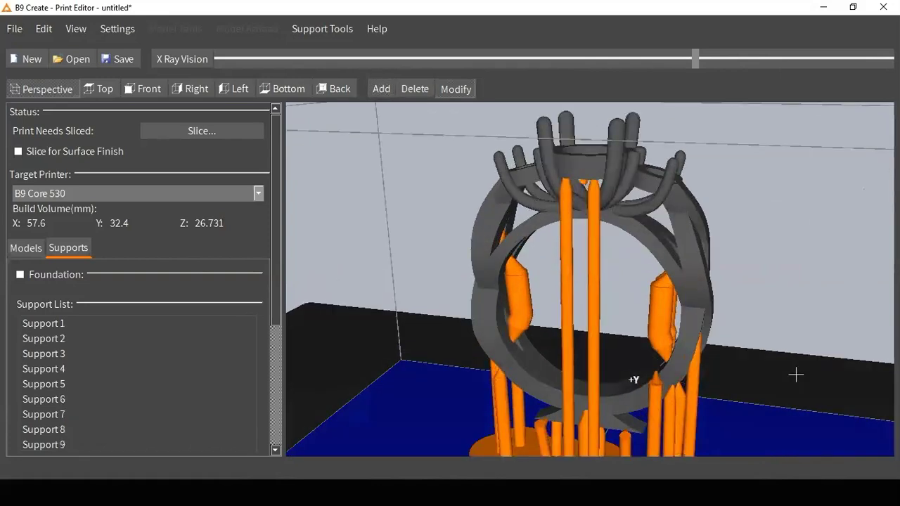
- Select all the automatically generated supports and delete them
click(163, 322)
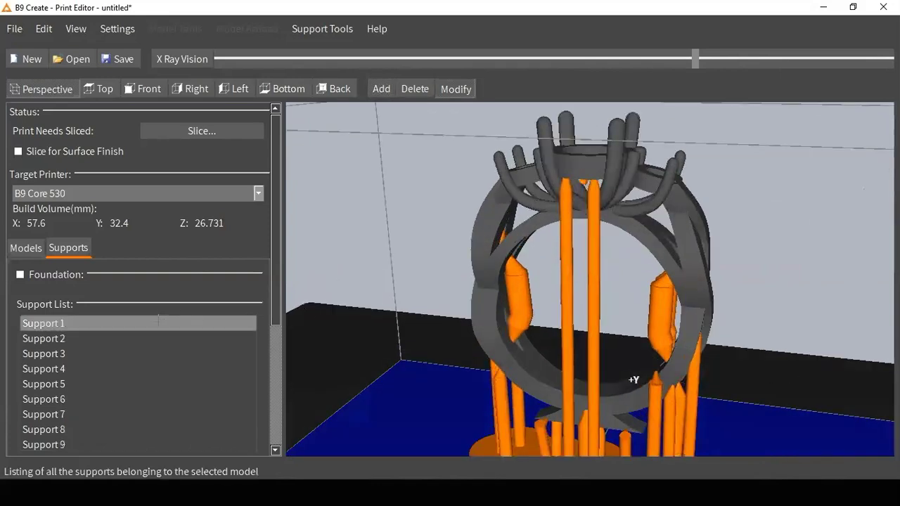
shift+click(158, 369)
shift+drag(158, 410, 157, 437)
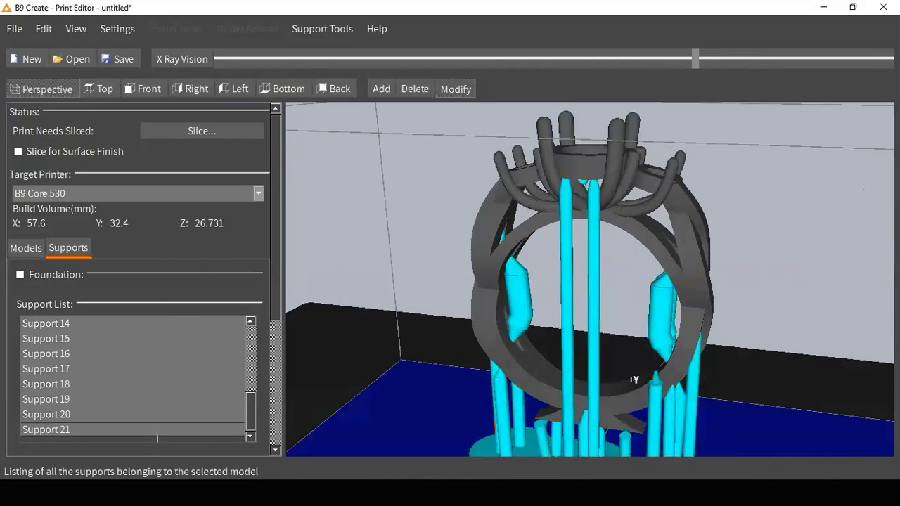
key(Delete)
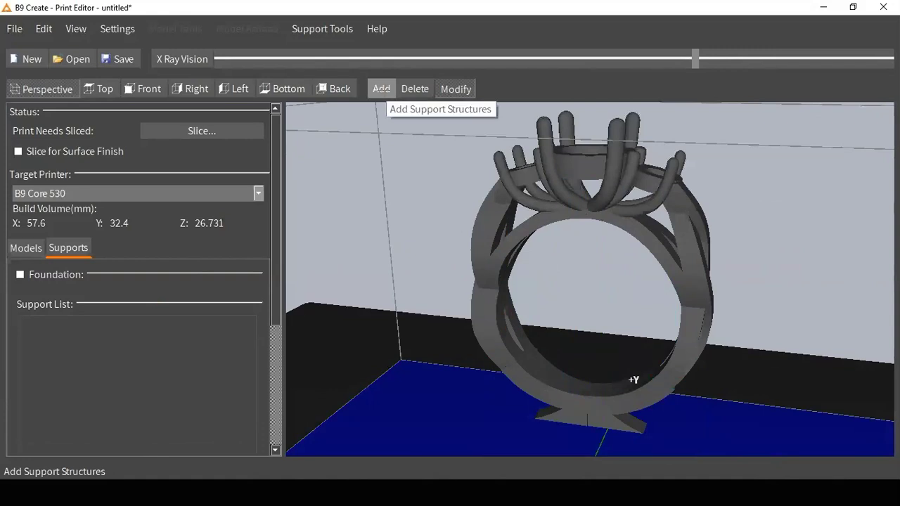
- Add three supports manually inside the ring's opening, side by side under the middle of the prong setting
click(381, 89)
right_drag(625, 222, 614, 211)
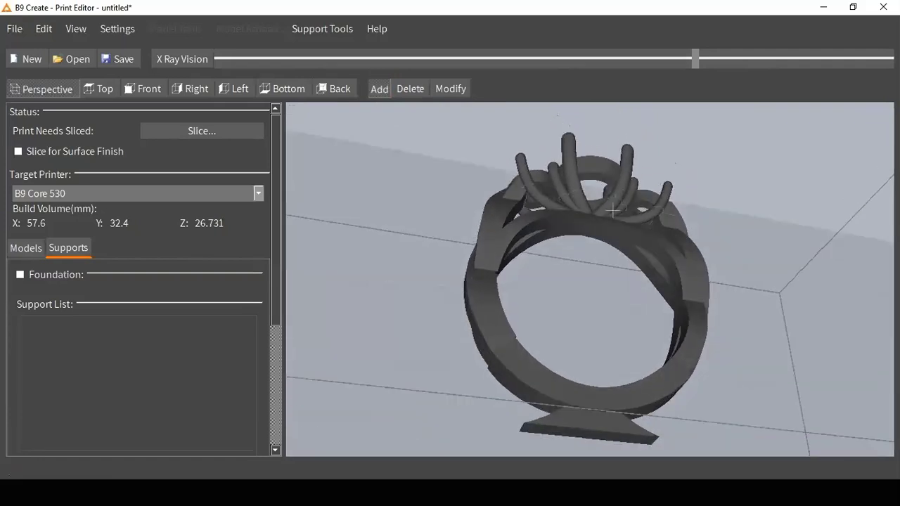
scroll(613, 211, up, 5)
scroll(598, 223, down, 2)
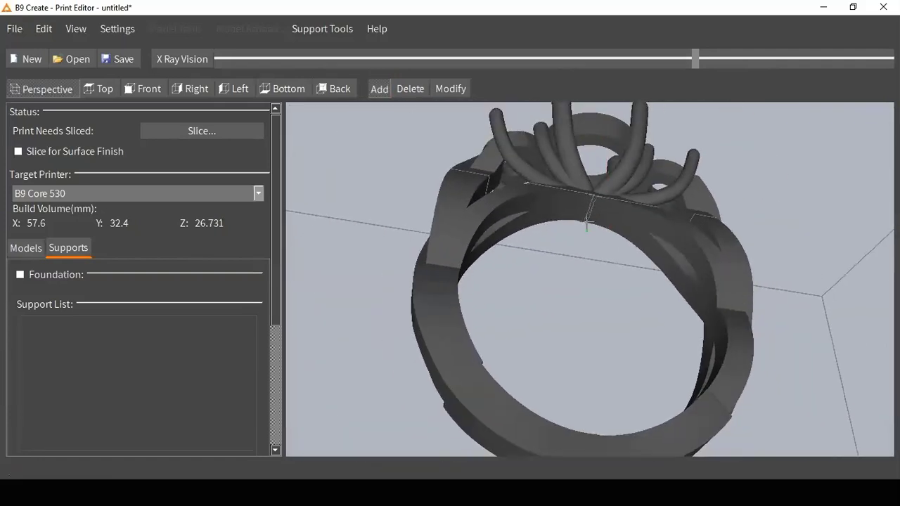
click(587, 223)
click(595, 199)
click(594, 200)
right_drag(597, 202, 598, 243)
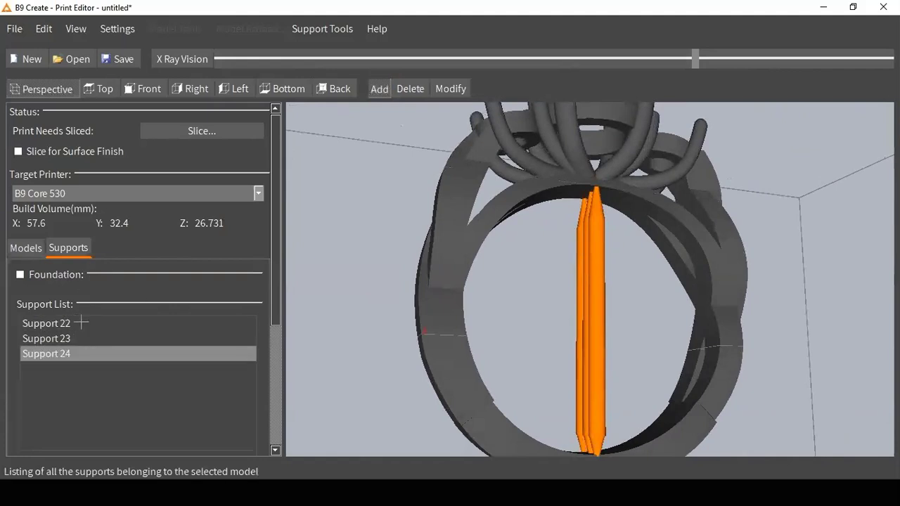
- Choose the Tiny weight preset in the support parameters for adding supports
scroll(89, 329, down, 5)
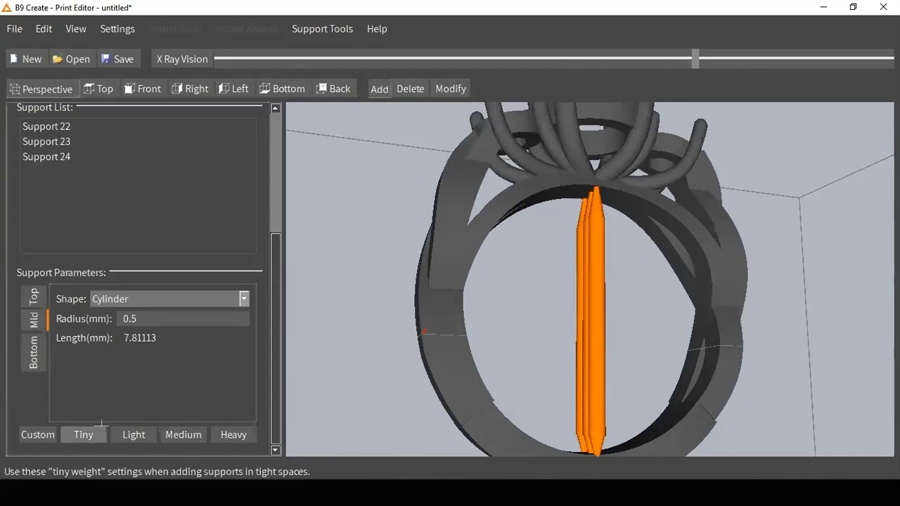
click(81, 436)
click(81, 436)
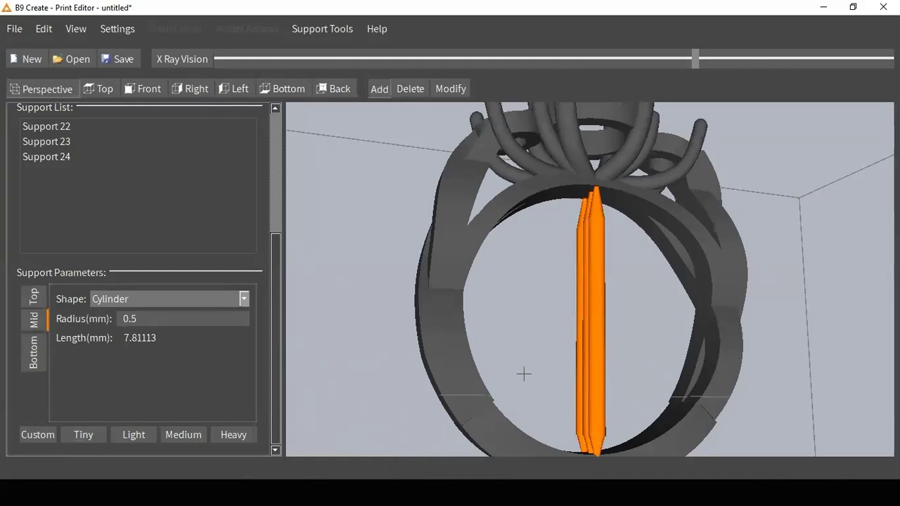
- Open the support defaults, review the Light support's Bottom without base parameters, and close the dialog
click(118, 28)
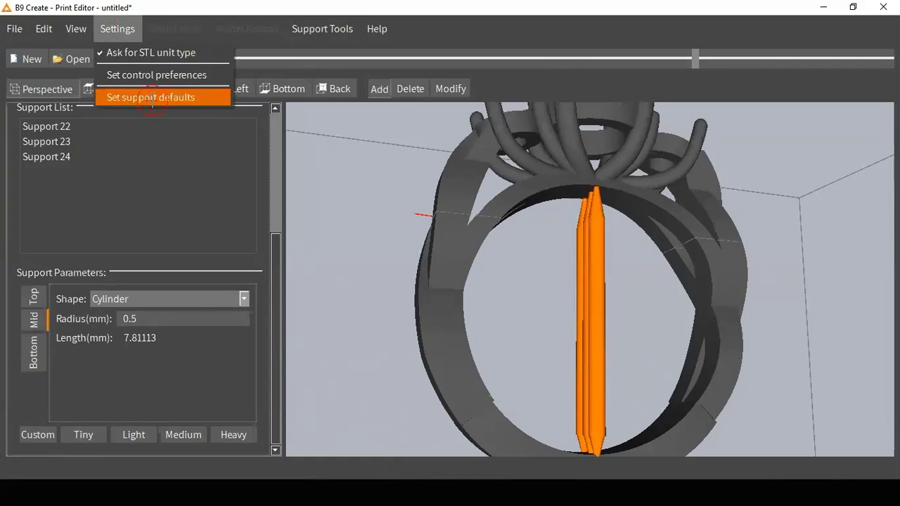
click(151, 97)
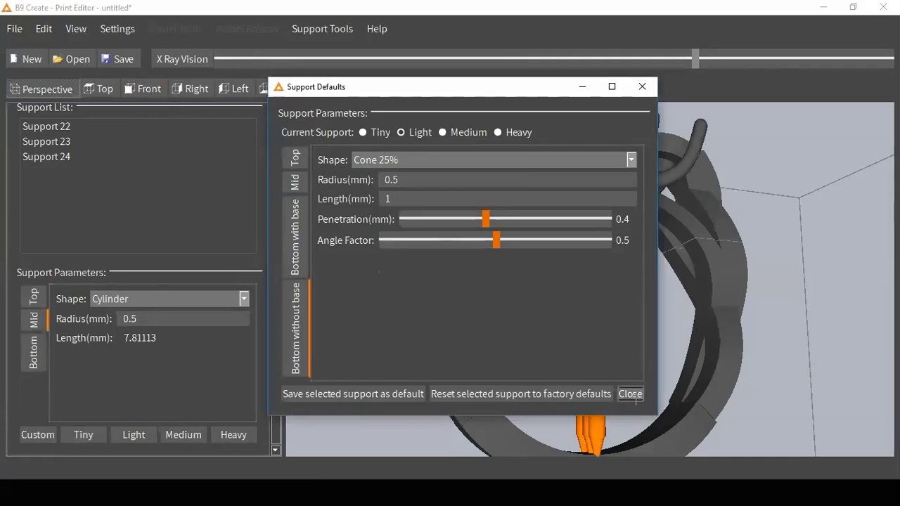
click(630, 395)
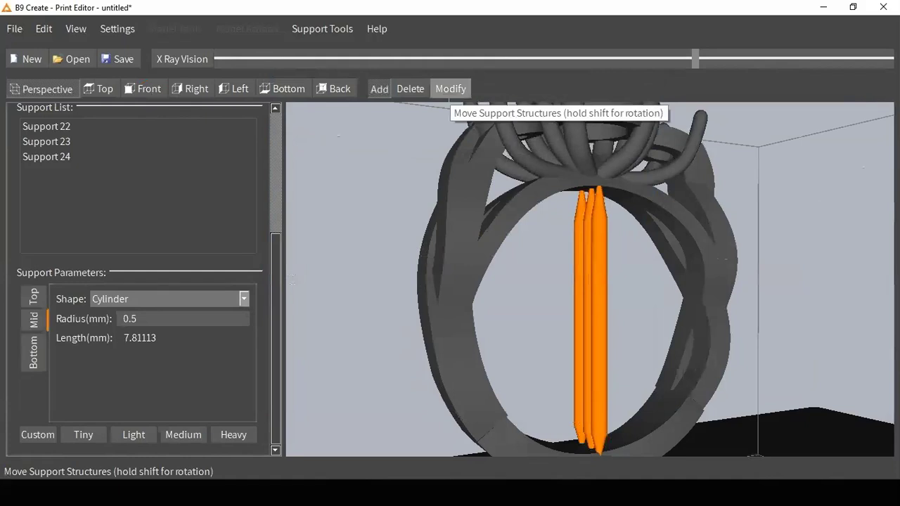
- Select the thin middle support with the Modify tool and apply the Medium weight preset to it
click(449, 89)
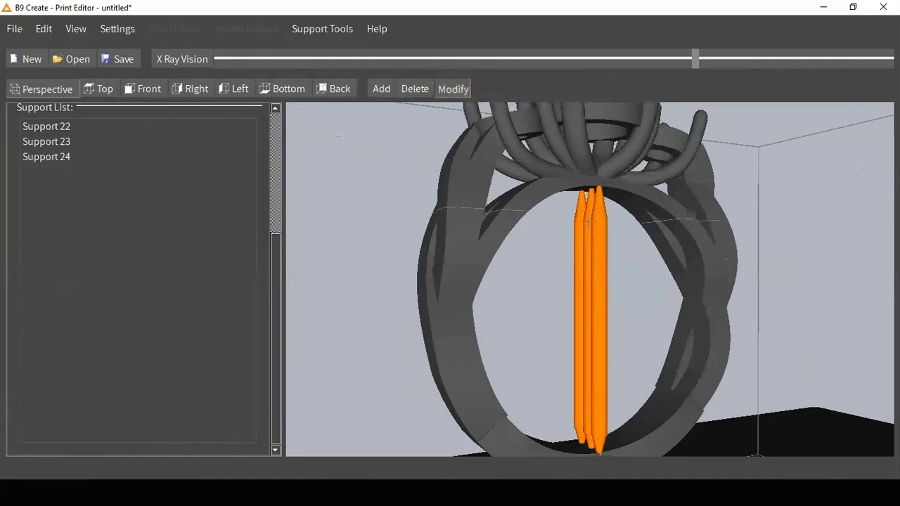
click(588, 220)
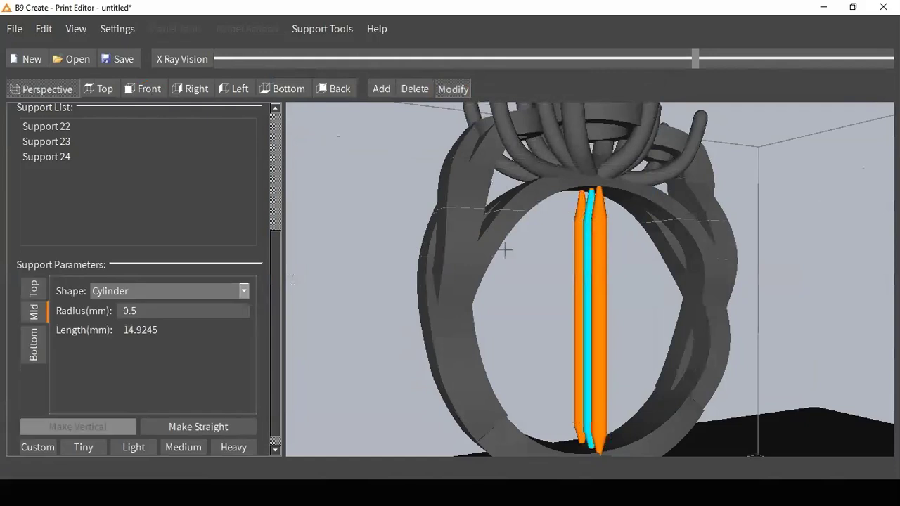
scroll(217, 368, down, 1)
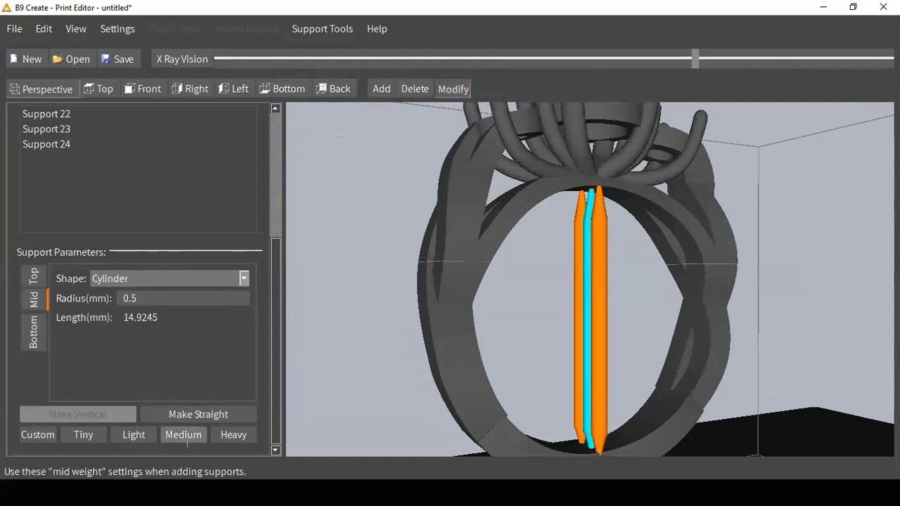
click(183, 435)
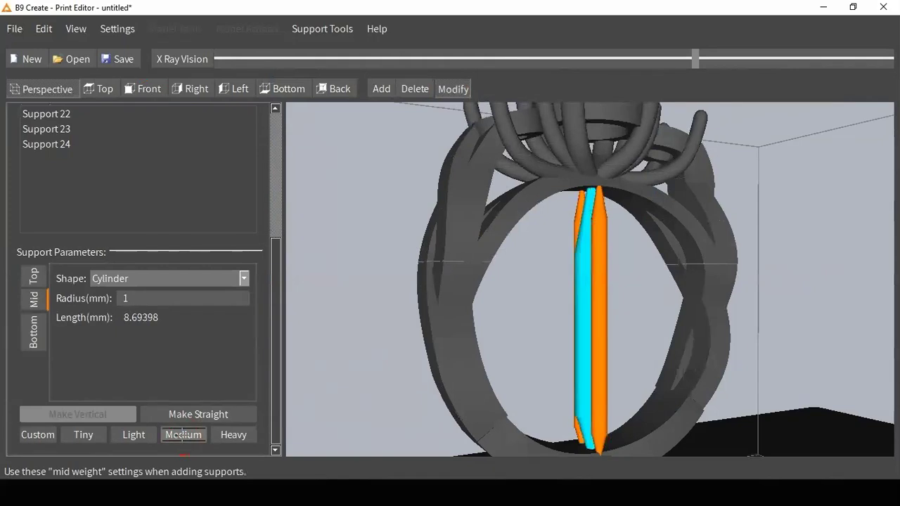
- Set the selected middle support's top penetration to 0.1 mm and deselect the support
drag(510, 335, 528, 331)
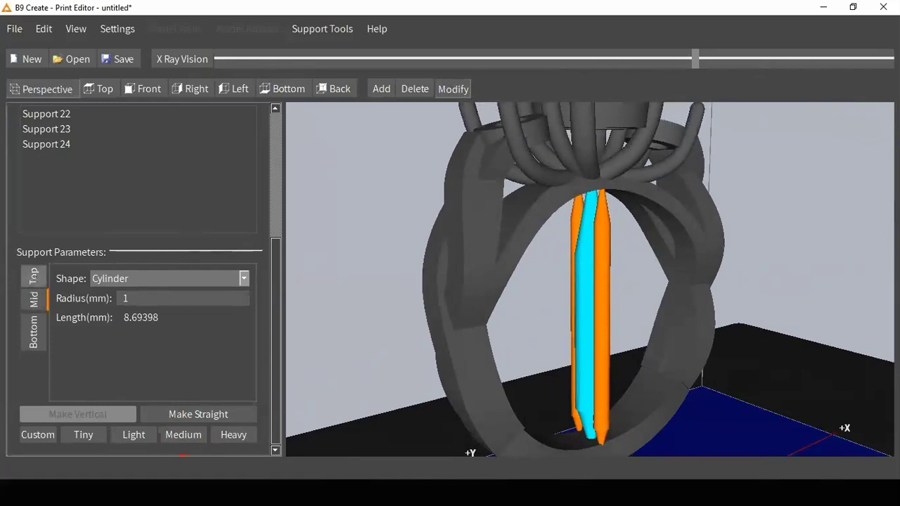
click(33, 275)
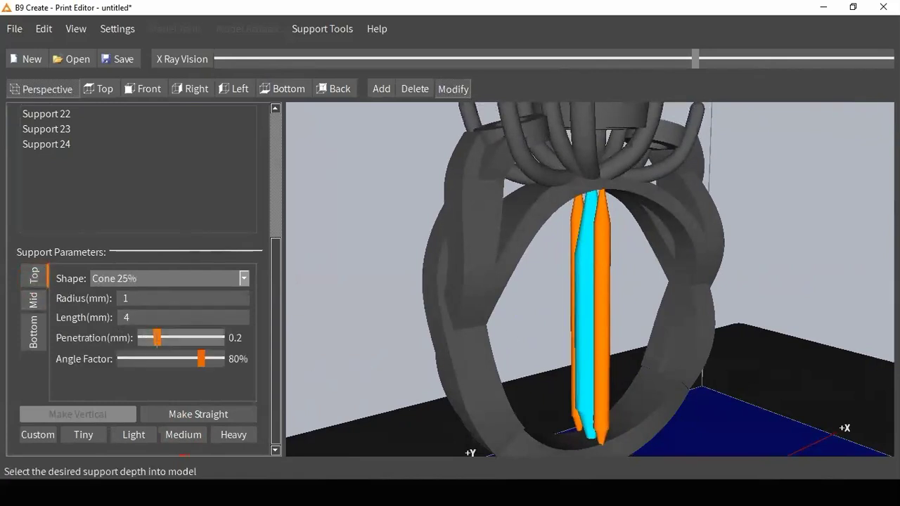
mouse_move(157, 339)
mouse_down()
mouse_move(191, 339)
mouse_move(145, 338)
mouse_move(233, 338)
mouse_move(150, 338)
mouse_up()
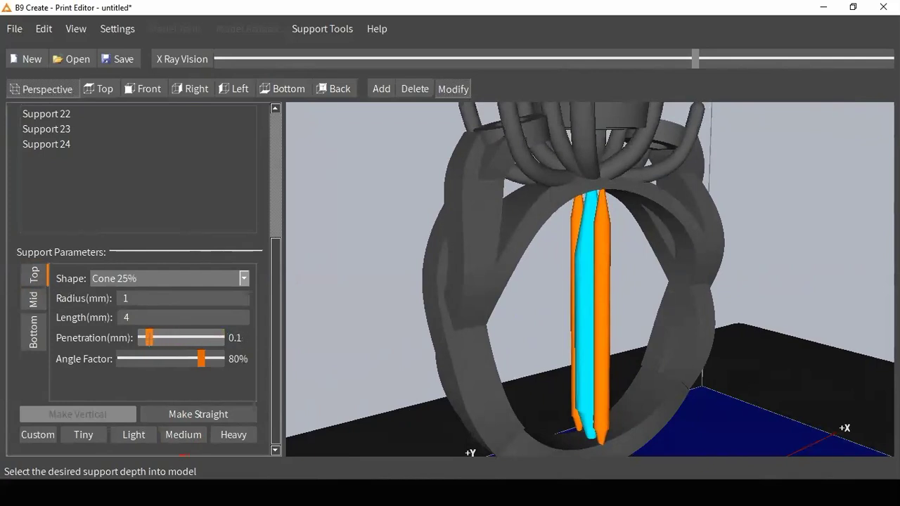
drag(149, 338, 149, 338)
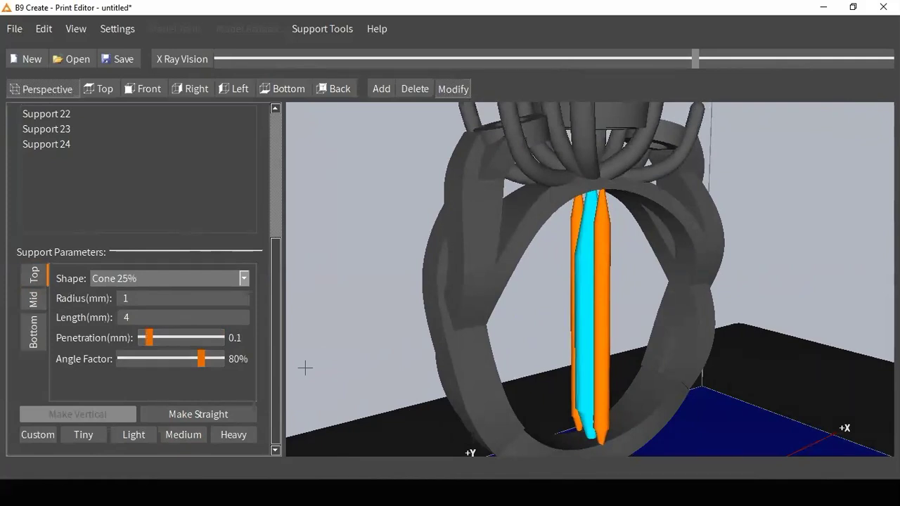
click(337, 334)
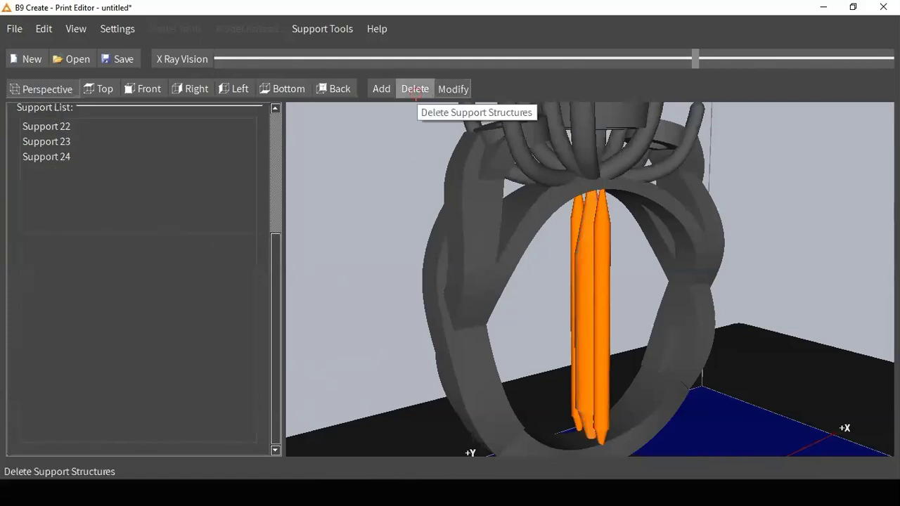
- Delete the two outer supports inside the ring's opening, keeping only the thick middle one
click(415, 90)
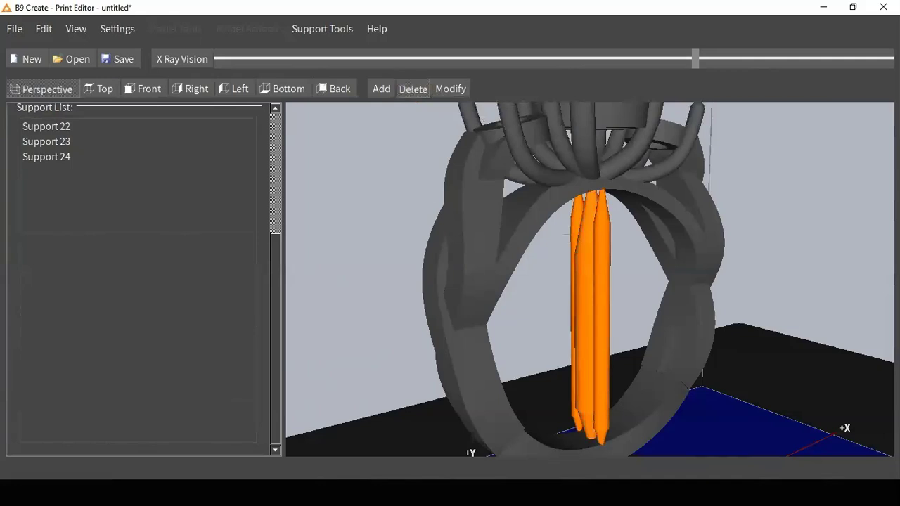
click(604, 222)
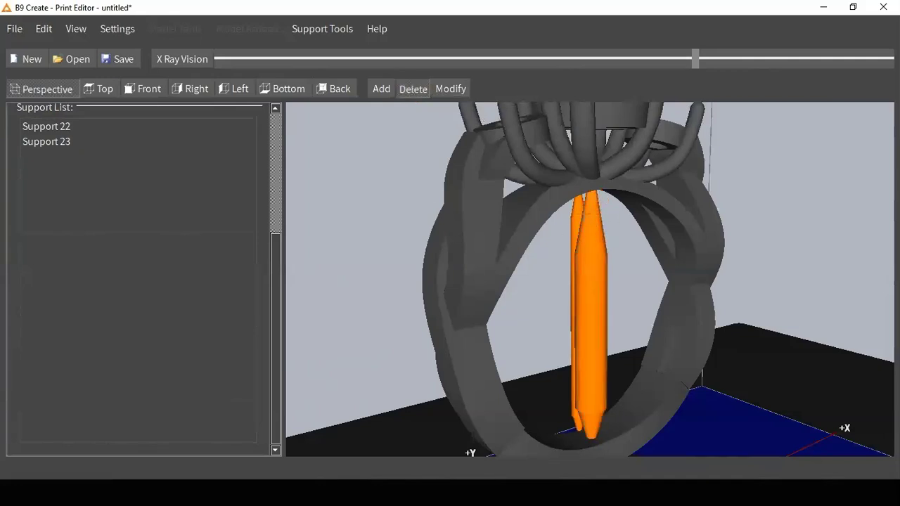
click(573, 209)
right_drag(594, 260, 583, 277)
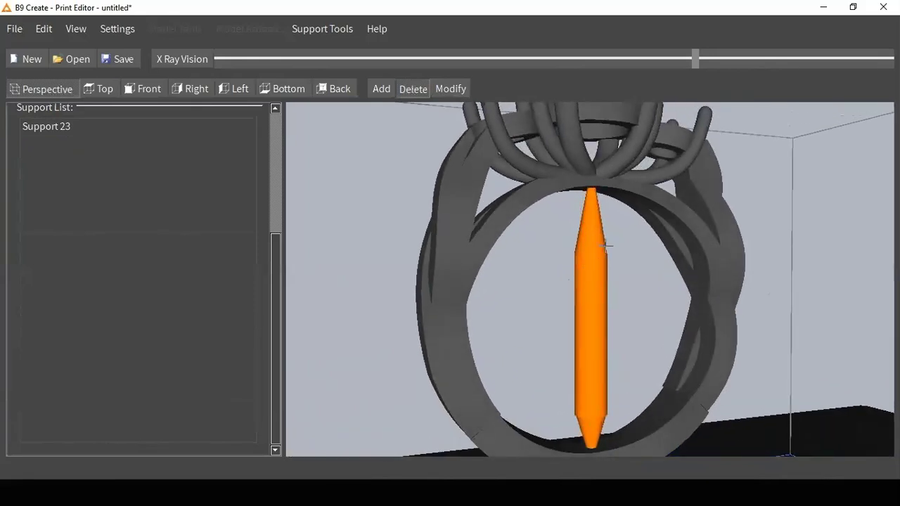
- Add two Light supports under the central setting's gallery ring, one on each side of the band
right_drag(595, 197, 583, 133)
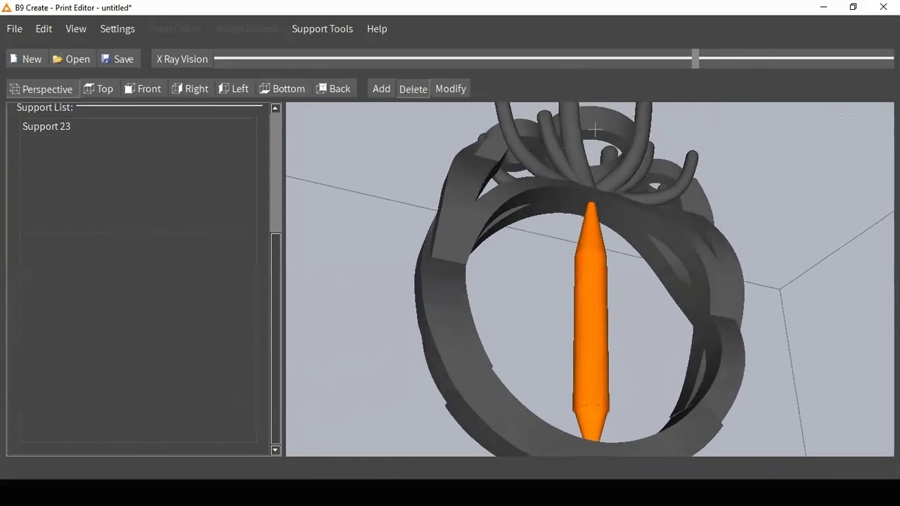
click(386, 90)
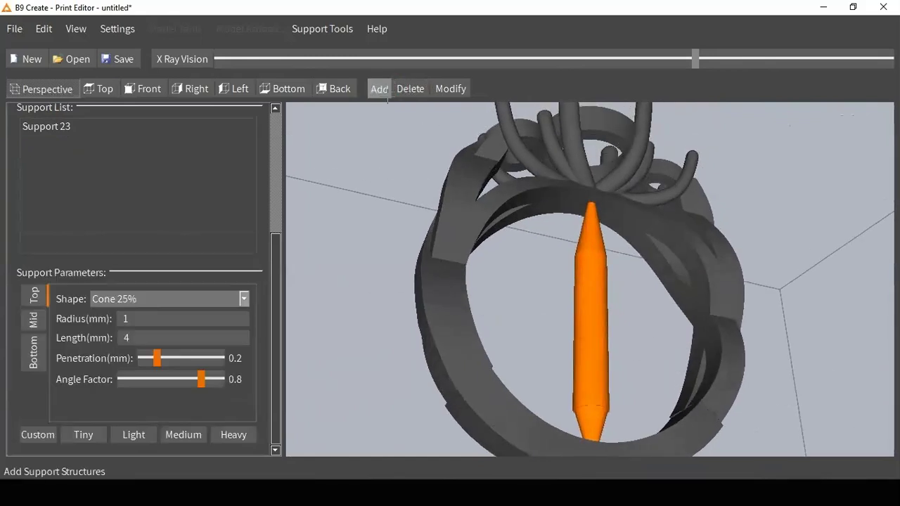
click(134, 436)
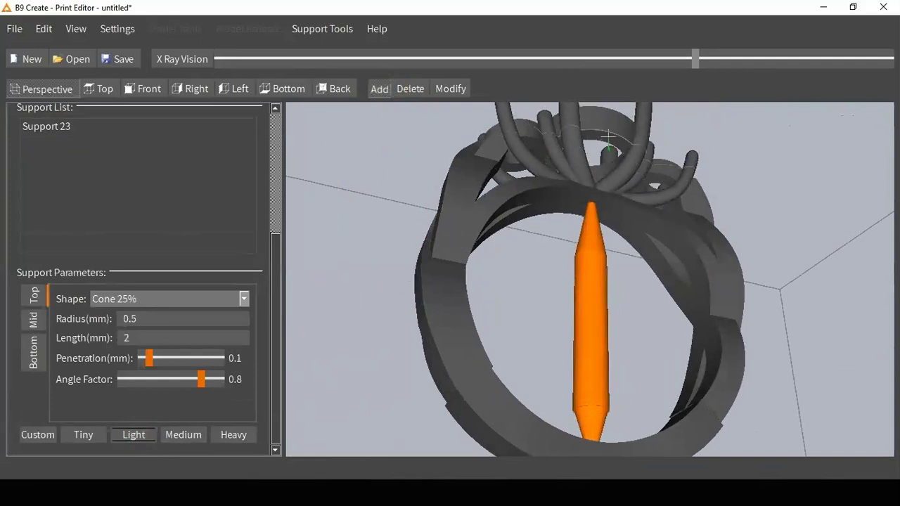
click(607, 140)
right_drag(542, 190, 563, 158)
click(554, 150)
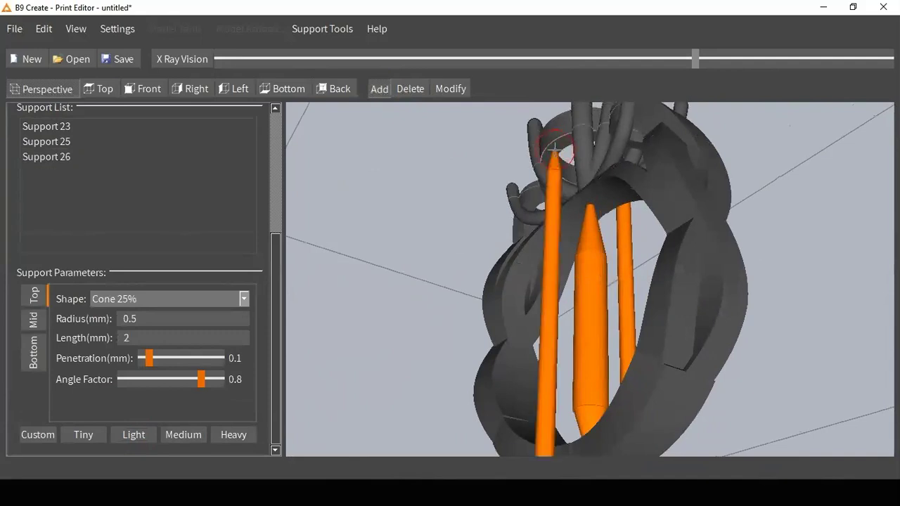
- Modify the two Light supports so their lower ends attach to the thick middle support instead of the build plate
right_drag(564, 150, 621, 282)
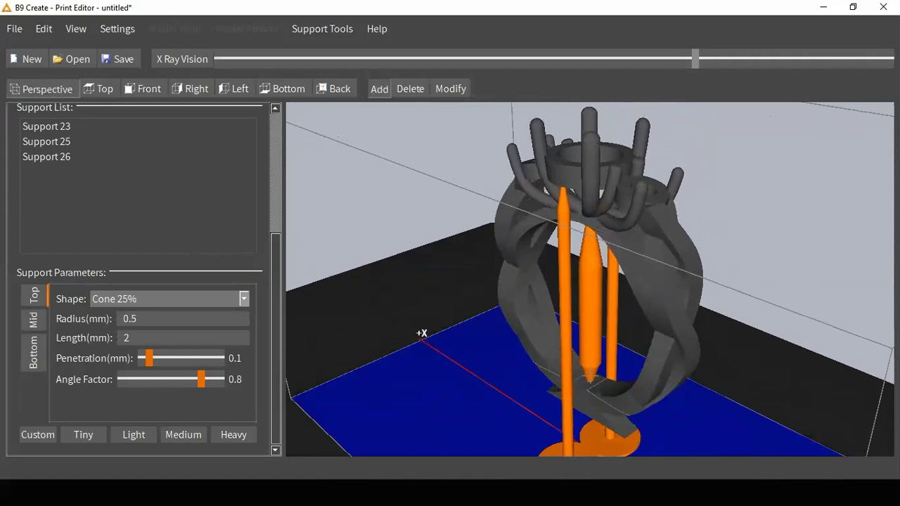
scroll(589, 376, down, 2)
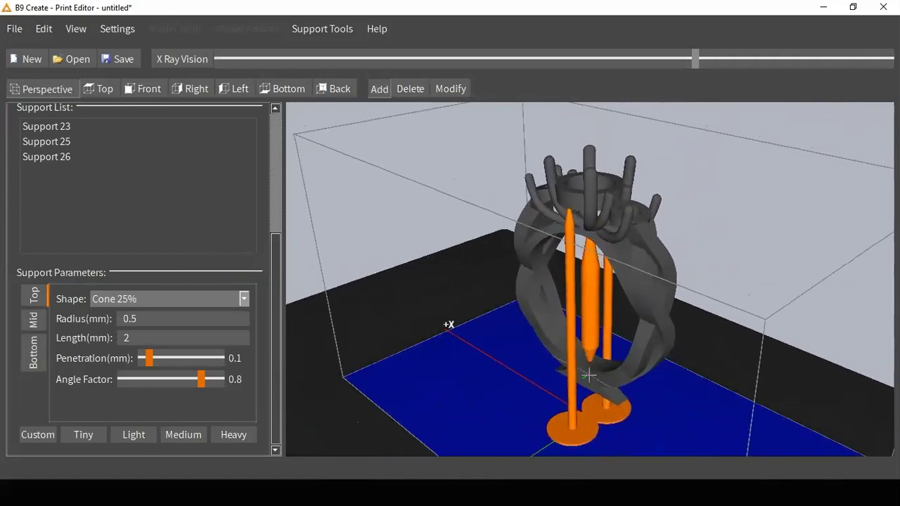
click(454, 89)
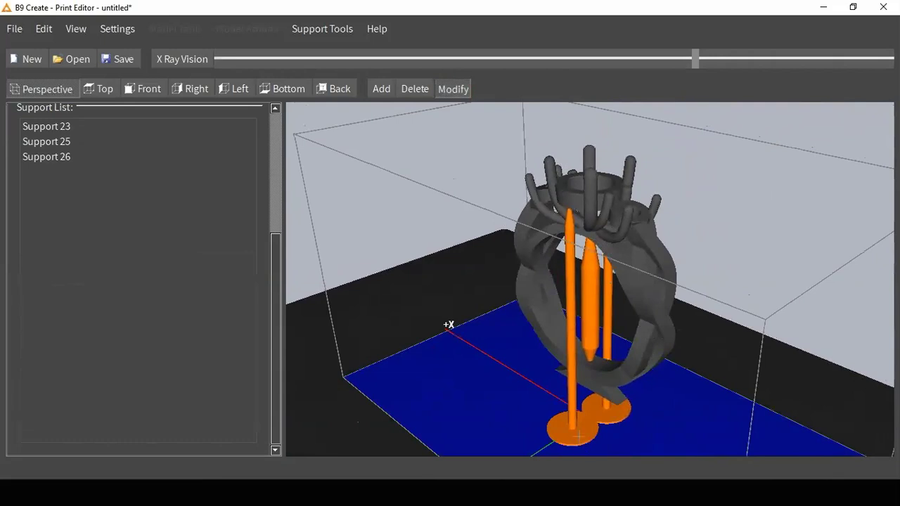
drag(578, 436, 594, 386)
middle_drag(596, 388, 517, 407)
drag(602, 425, 593, 360)
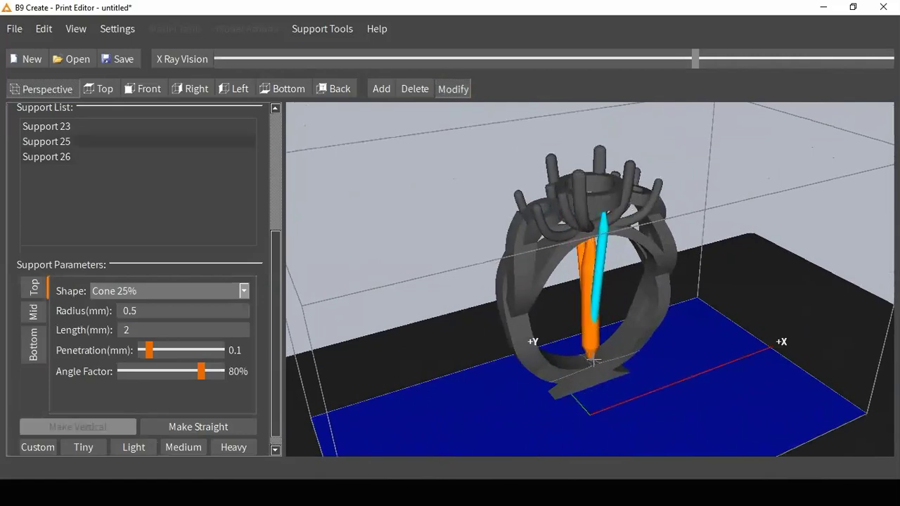
- Turn on X Ray Vision from an underside view and adjust its depth to expose the undersides of the stone settings through the band
middle_drag(589, 342, 594, 316)
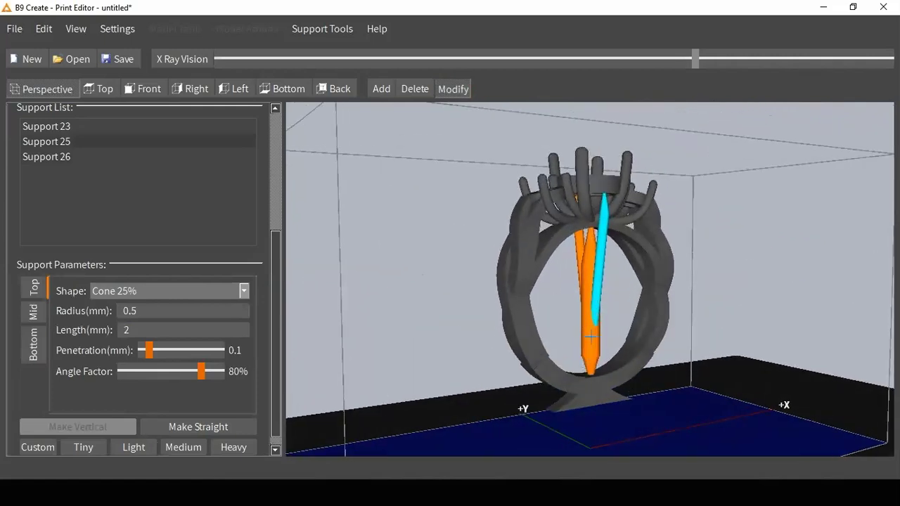
middle_drag(593, 339, 552, 345)
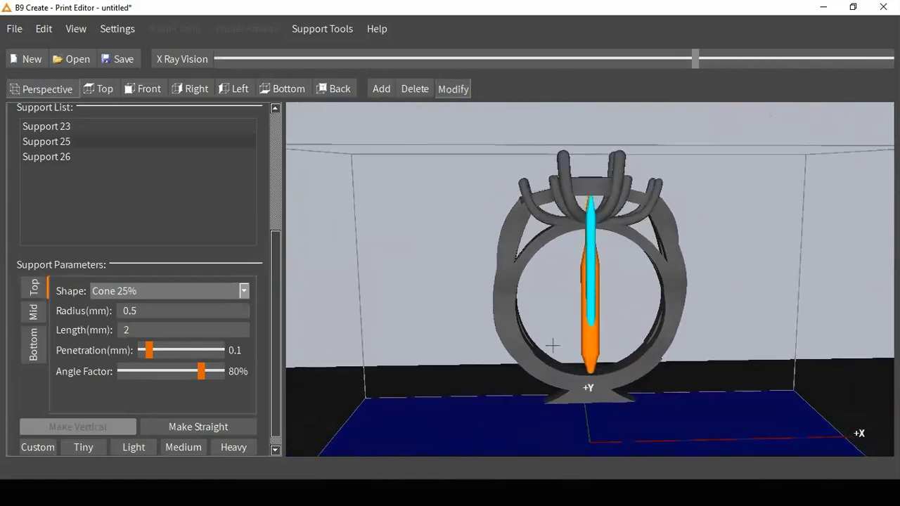
scroll(567, 203, up, 3)
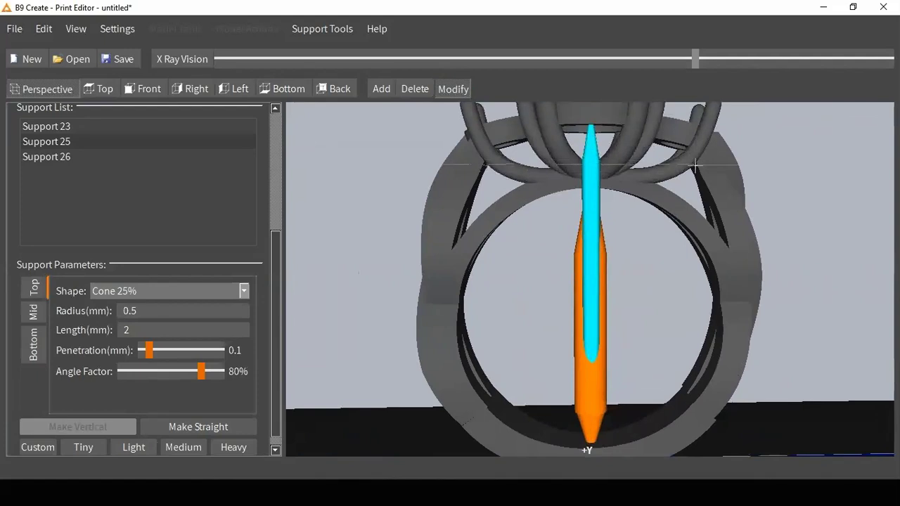
middle_drag(695, 325, 677, 199)
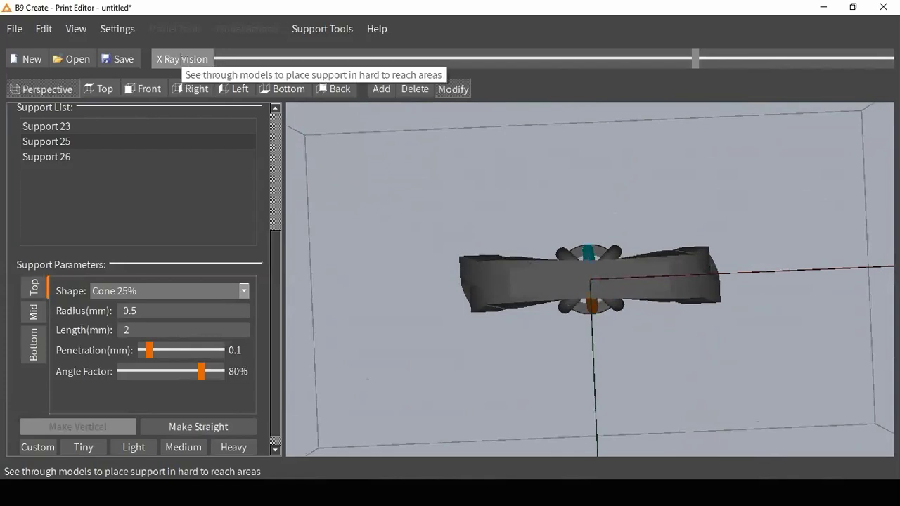
click(182, 59)
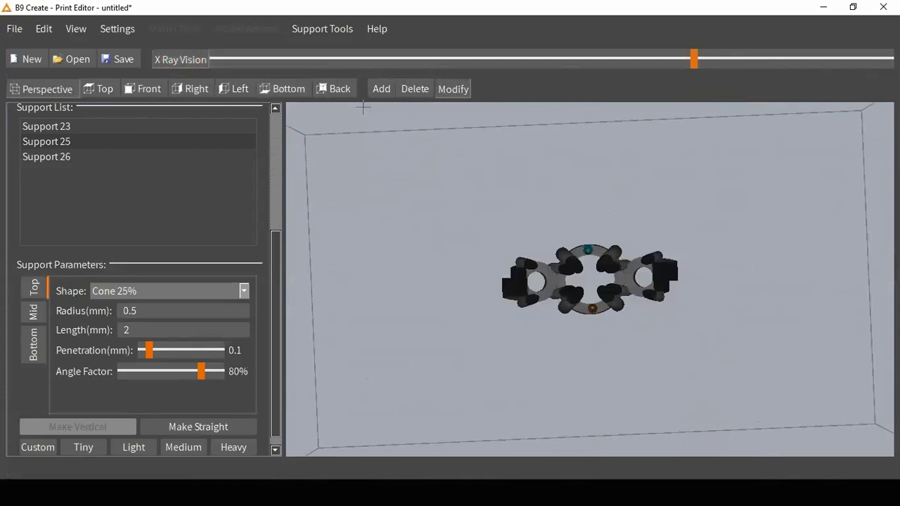
click(440, 94)
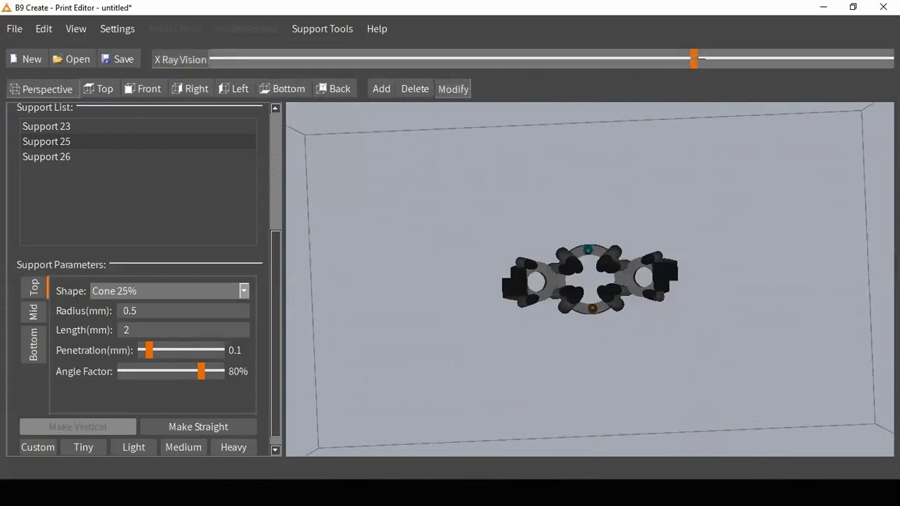
drag(694, 59, 707, 84)
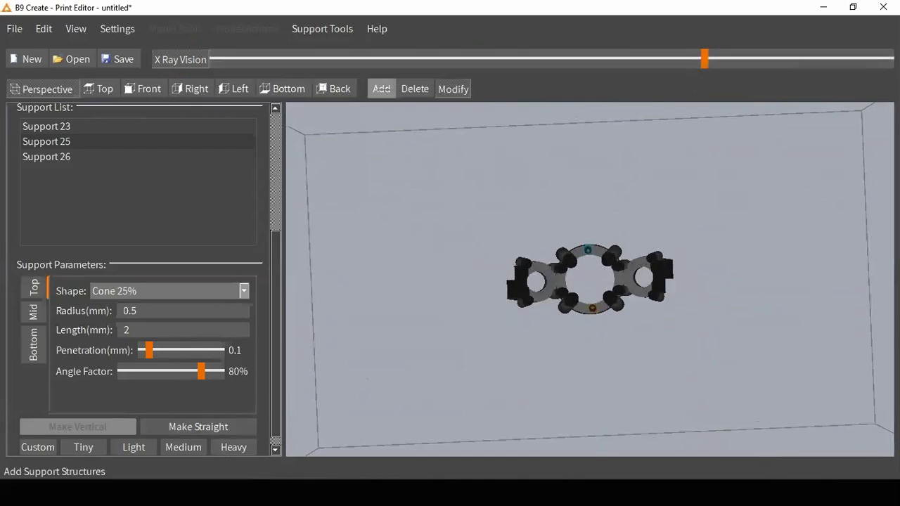
- Add a Tiny support under the inner edge of each small side setting and turn off X Ray Vision
click(381, 88)
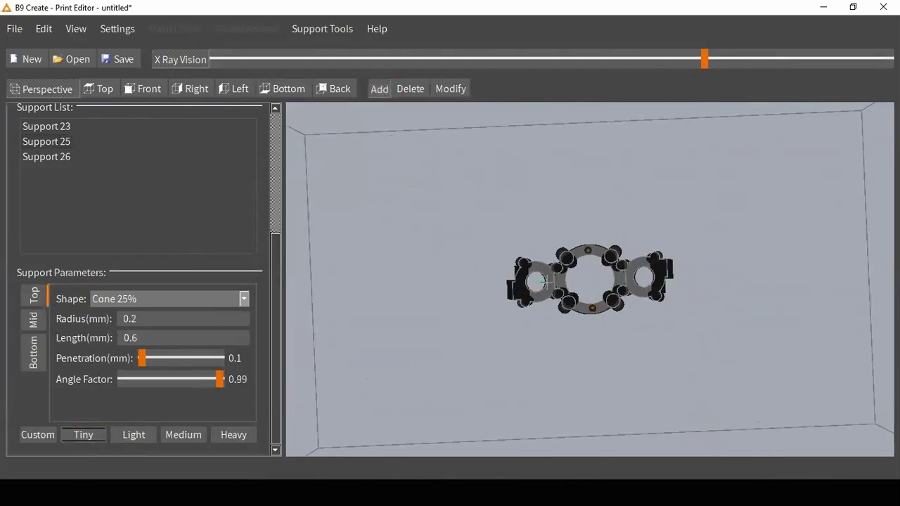
click(639, 278)
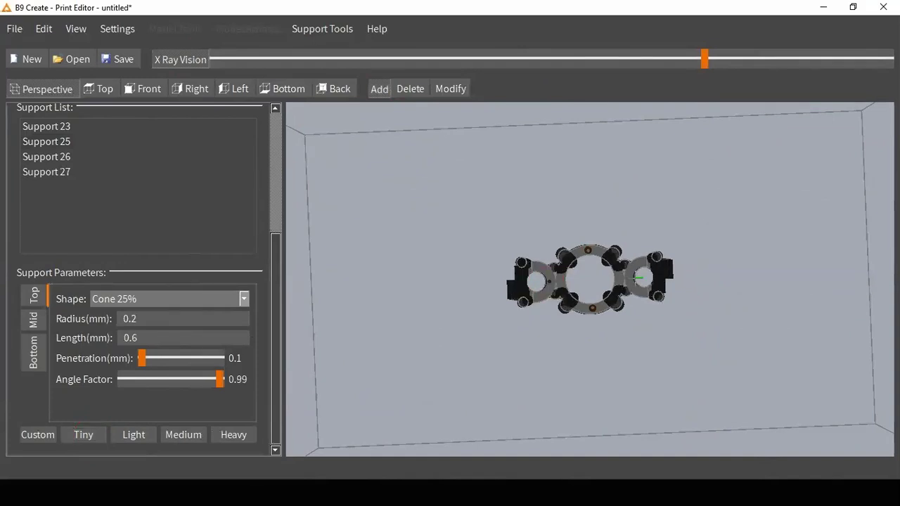
click(635, 279)
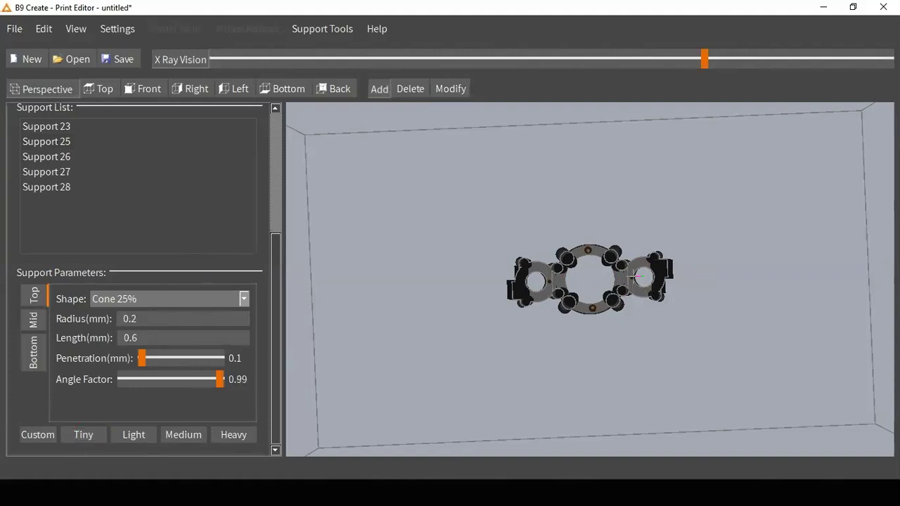
click(174, 60)
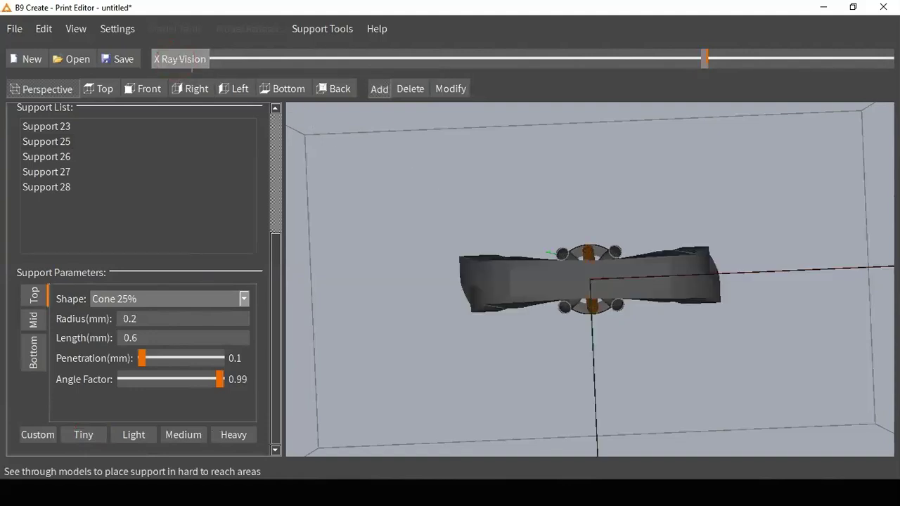
- Measure two distances on the ring from the front with the Measure tool and return to the Add supports tool
right_drag(471, 274, 508, 404)
right_drag(560, 287, 550, 311)
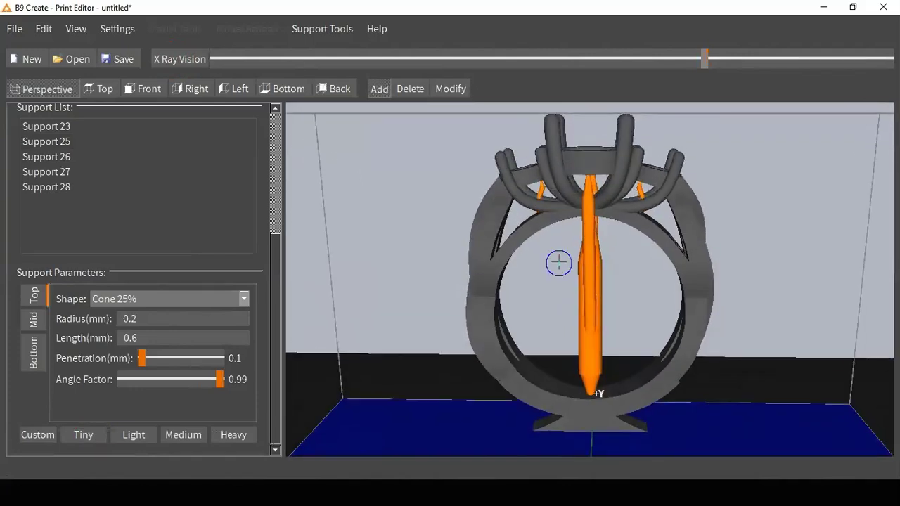
scroll(591, 210, up, 3)
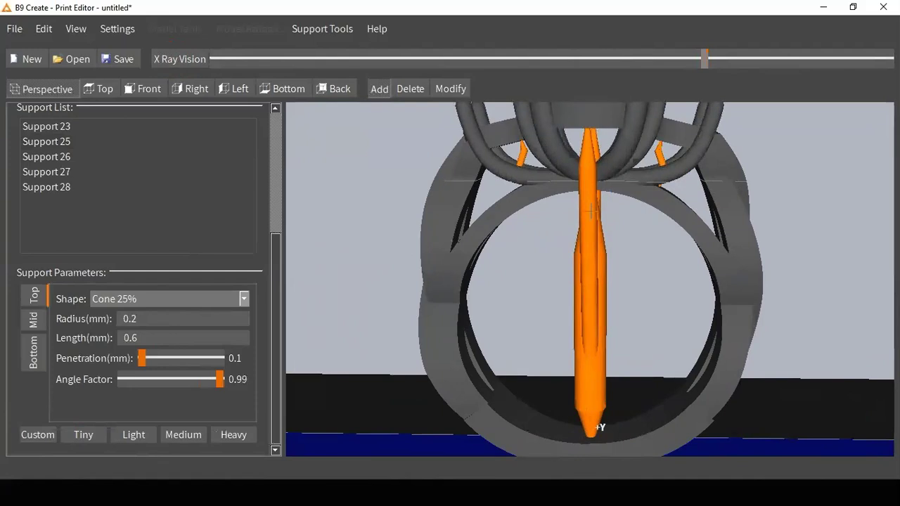
right_drag(593, 210, 554, 168)
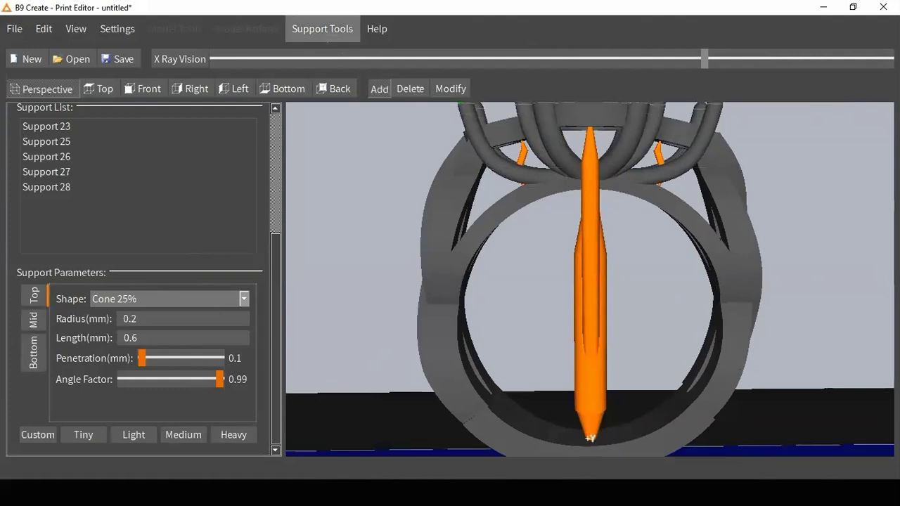
click(322, 29)
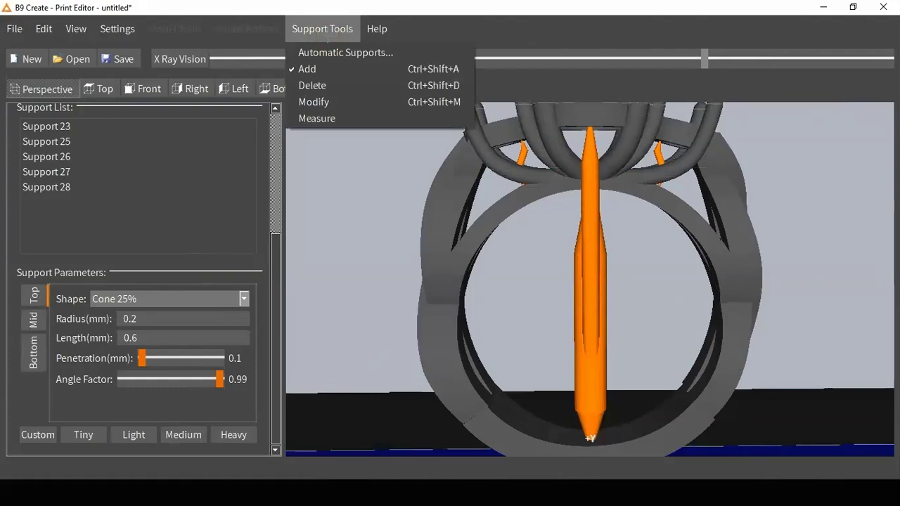
click(329, 118)
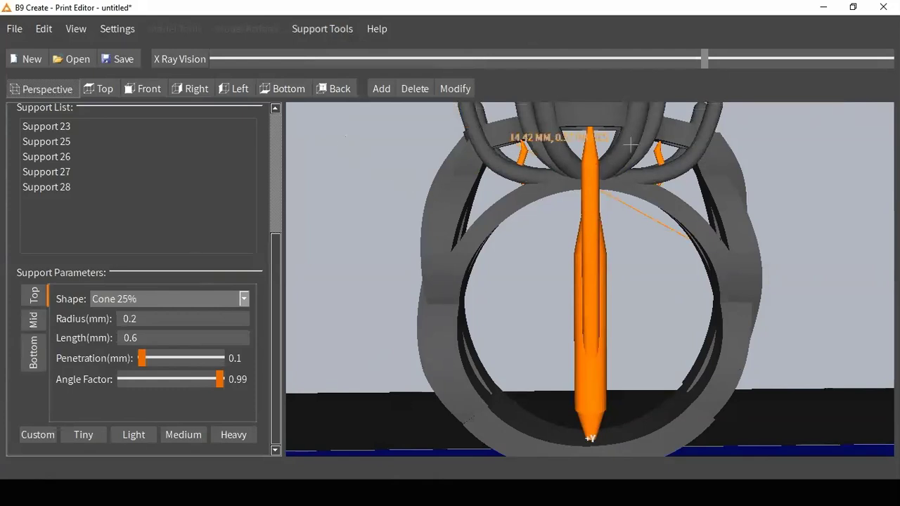
click(508, 131)
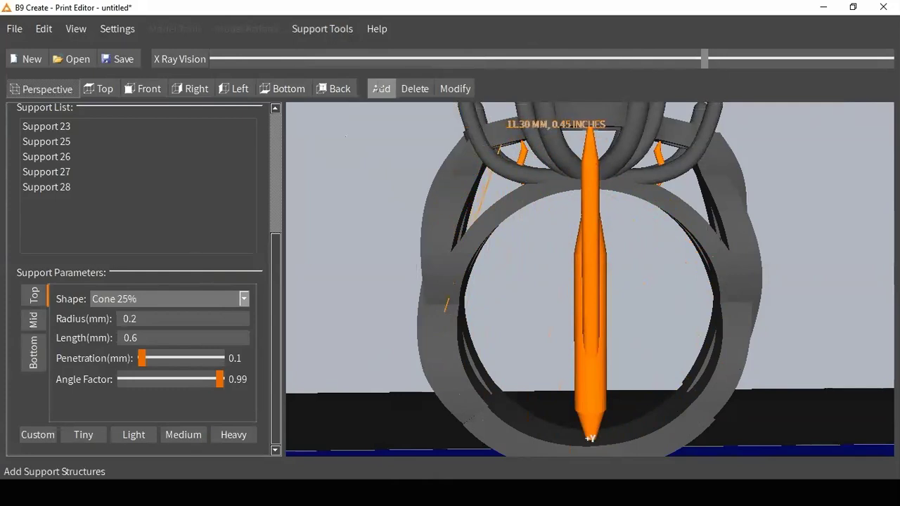
click(379, 90)
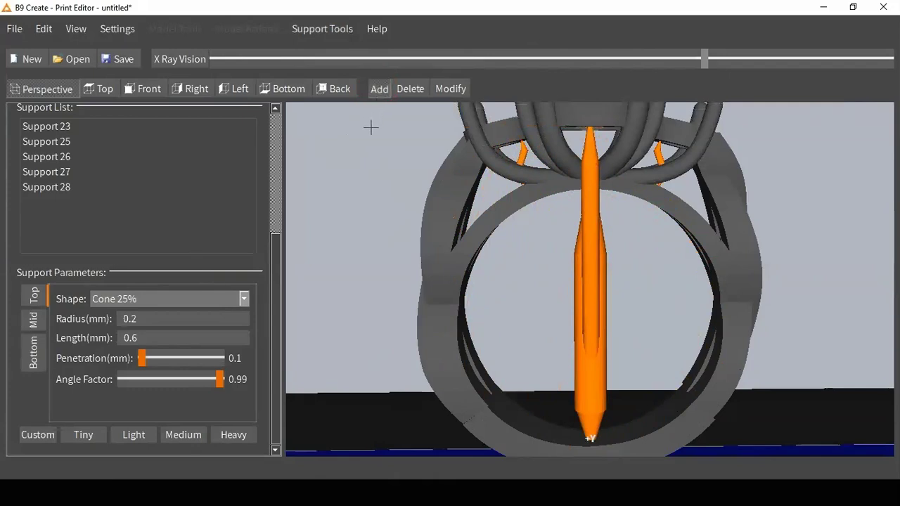
scroll(421, 181, down, 3)
middle_drag(450, 194, 417, 225)
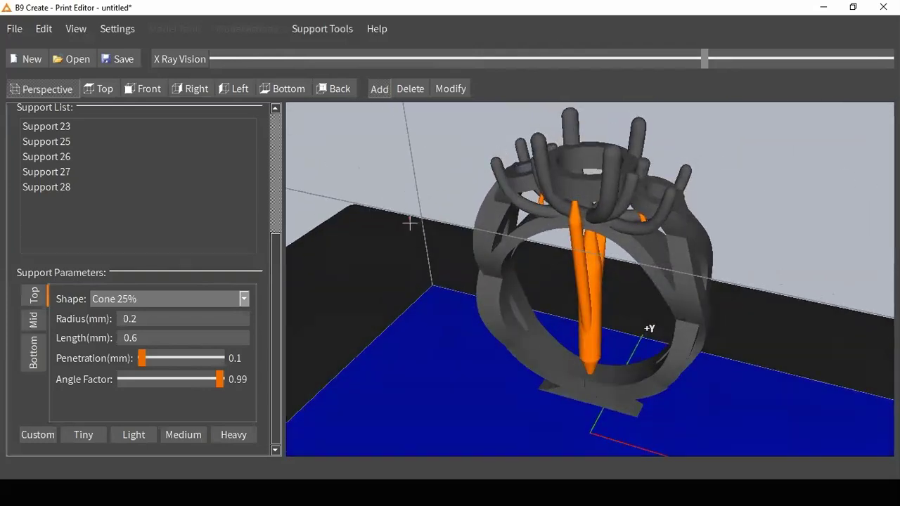
- Enable the foundation under the ring and switch its shape through Cylinder and Hash to Peel Foundation, examining the peel corners up close
scroll(255, 272, up, 1)
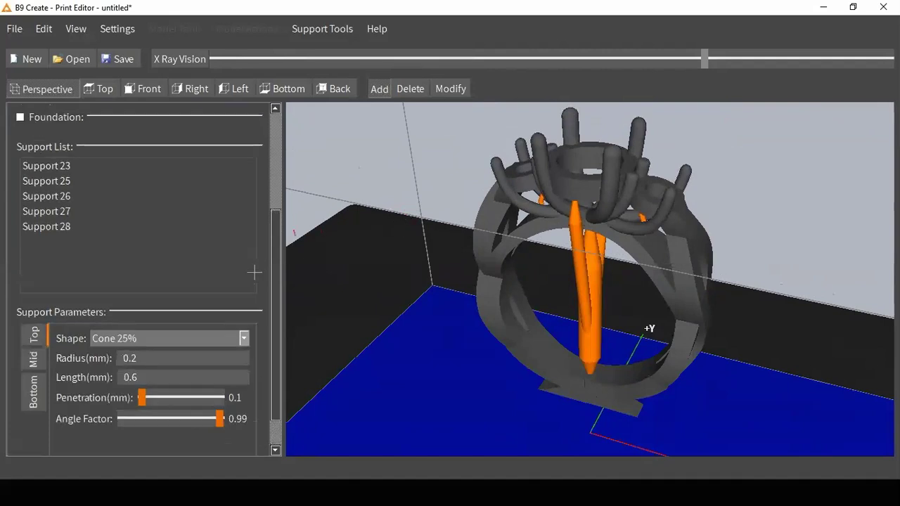
scroll(255, 272, up, 3)
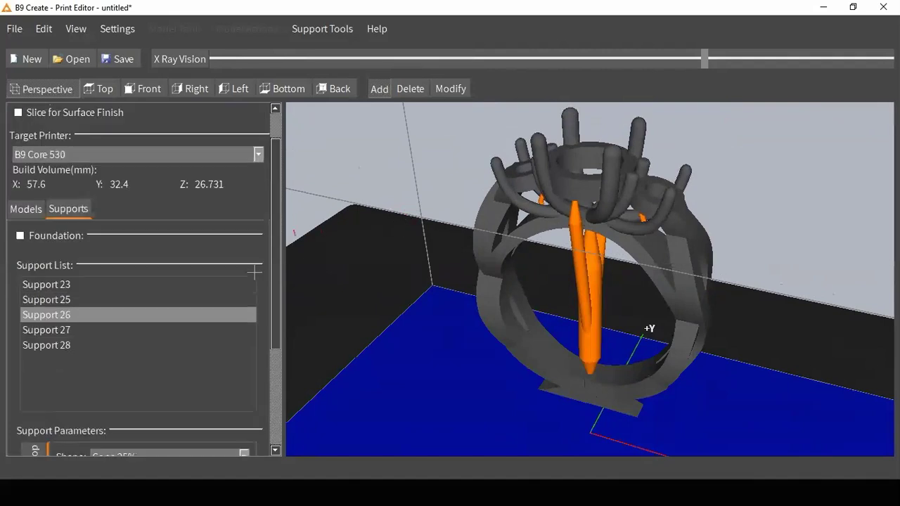
scroll(254, 272, up, 1)
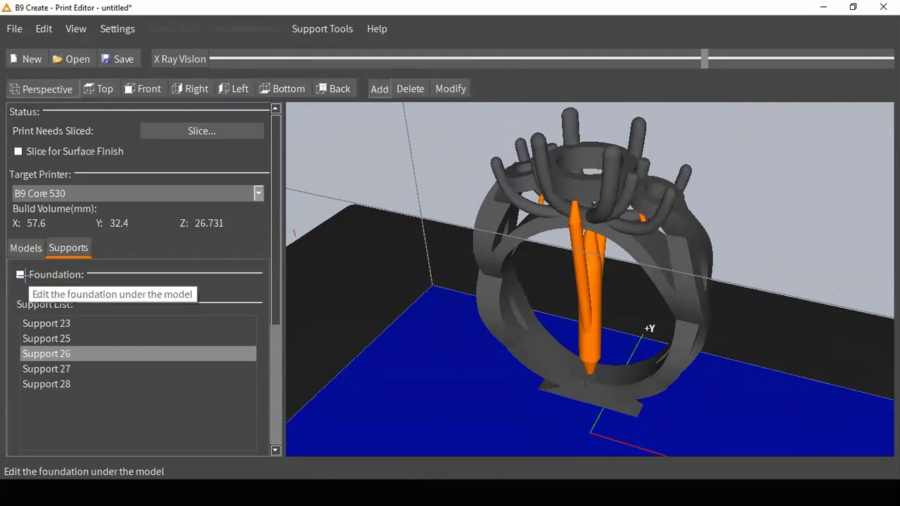
click(20, 275)
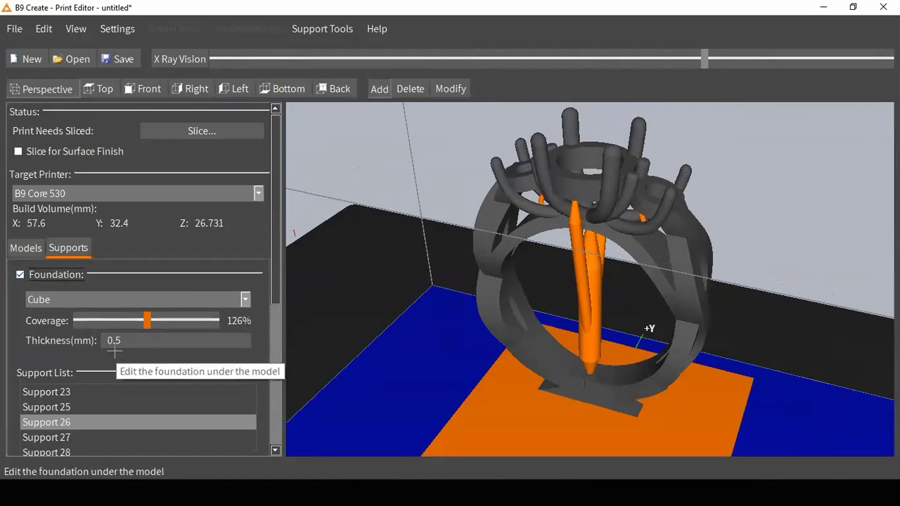
scroll(170, 300, down, 1)
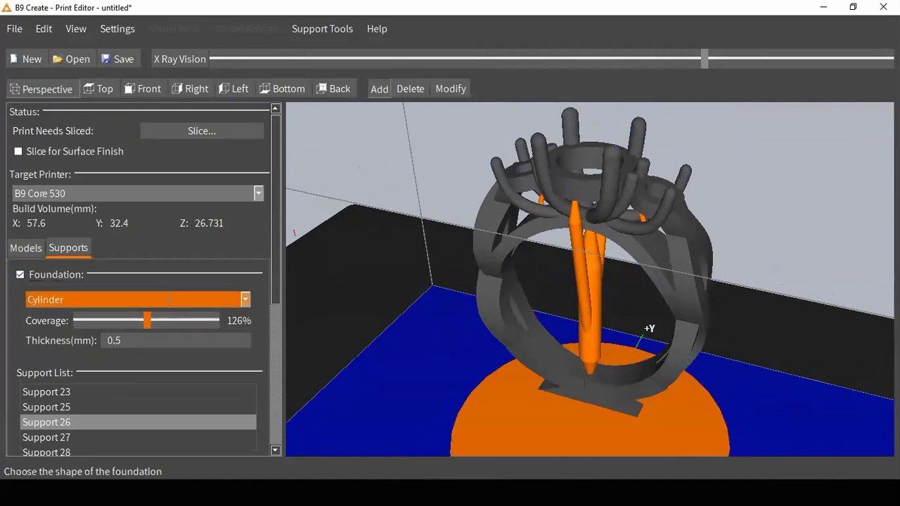
scroll(169, 300, down, 1)
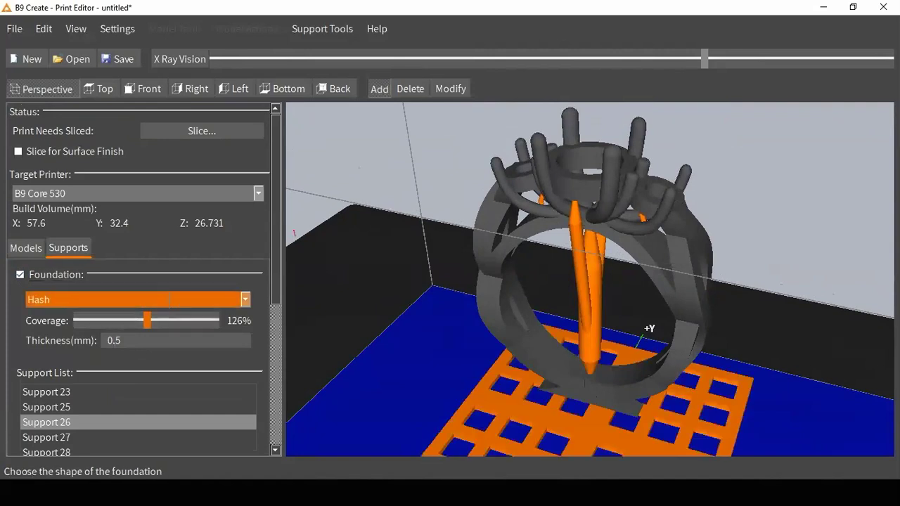
scroll(169, 299, down, 1)
scroll(476, 249, up, 3)
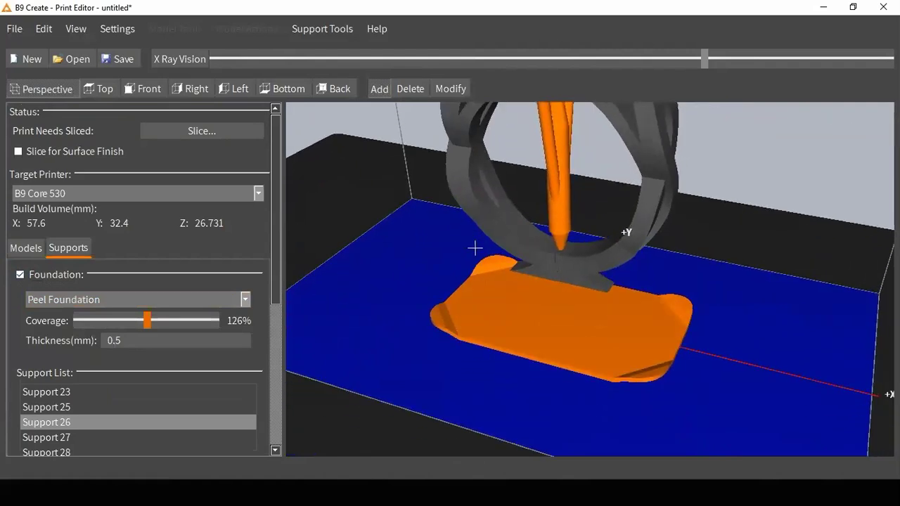
scroll(485, 337, up, 5)
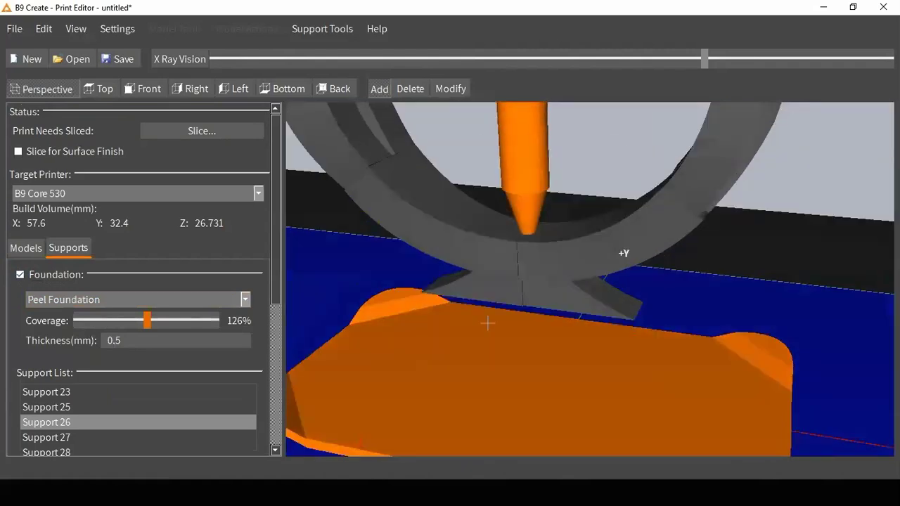
mouse_move(487, 323)
mouse_down()
mouse_move(514, 370)
mouse_move(497, 277)
mouse_move(550, 301)
mouse_up()
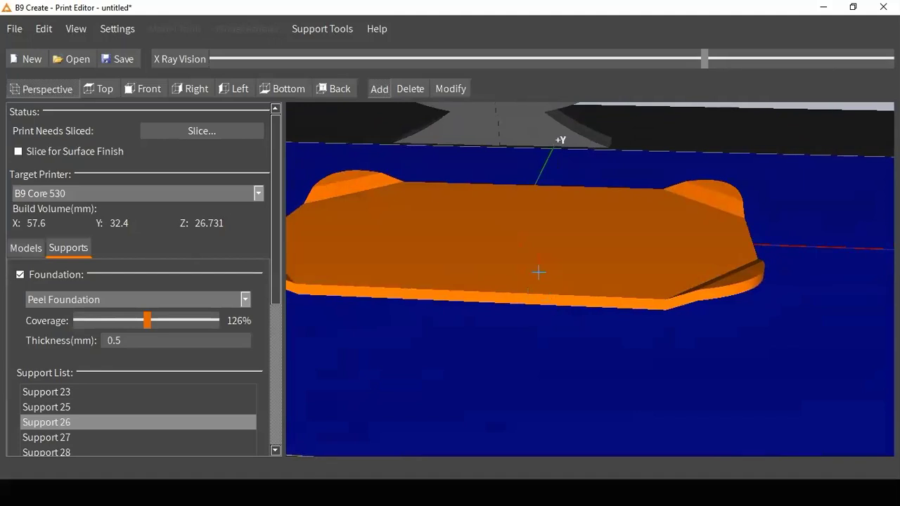
scroll(538, 272, down, 3)
drag(557, 232, 561, 302)
- Set the foundation's shape to Cube and increase its coverage to 146%
scroll(123, 301, up, 2)
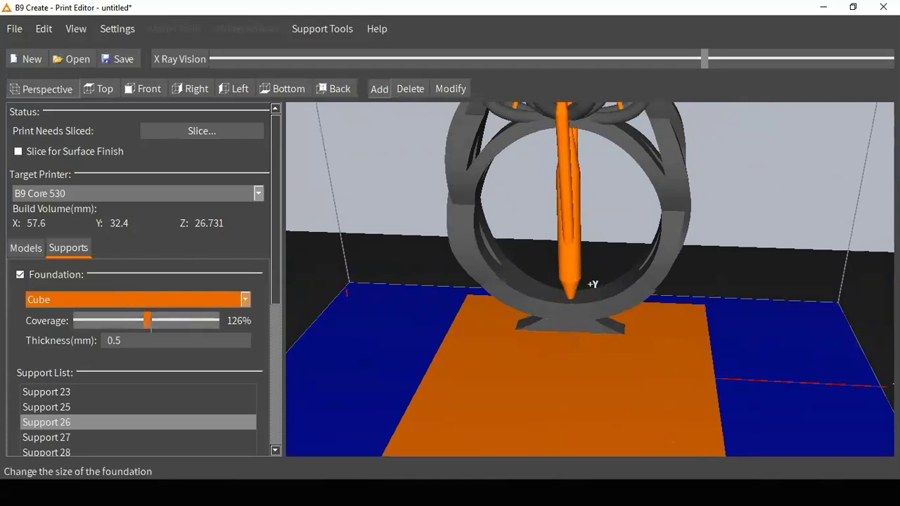
click(151, 321)
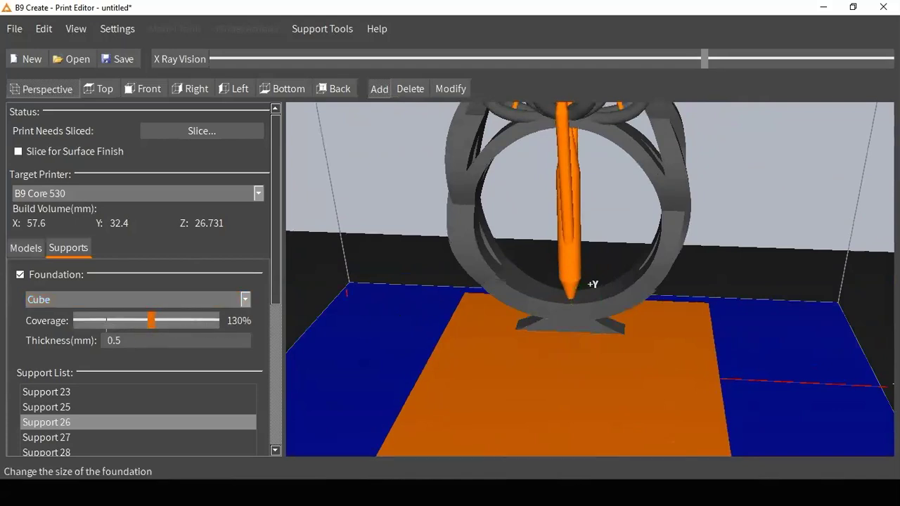
mouse_move(151, 321)
mouse_down()
mouse_move(195, 320)
mouse_move(136, 321)
mouse_move(165, 321)
mouse_up()
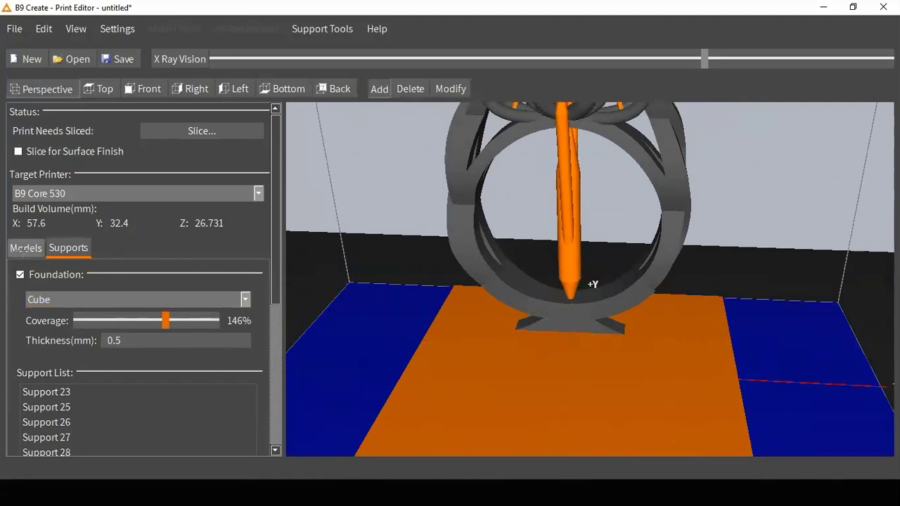
- Return to model editing and snap the raised ring model to the floor
click(24, 248)
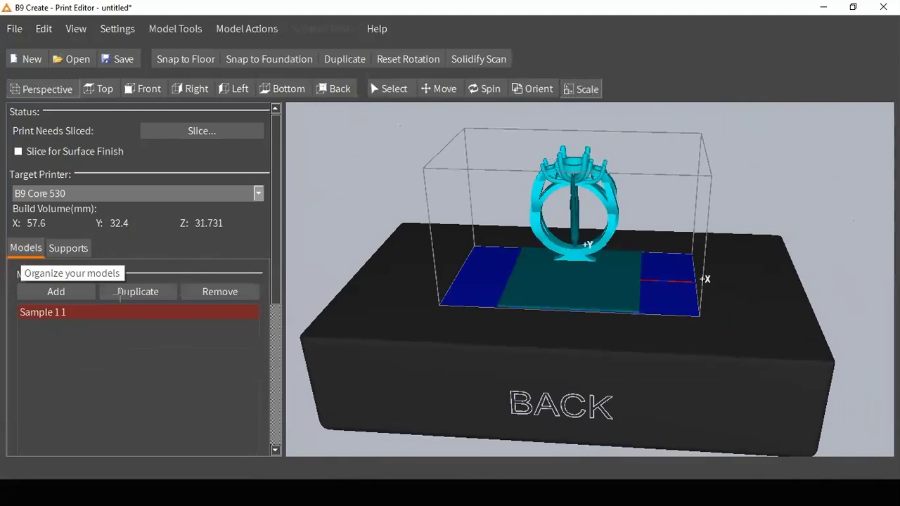
right_drag(643, 371, 657, 353)
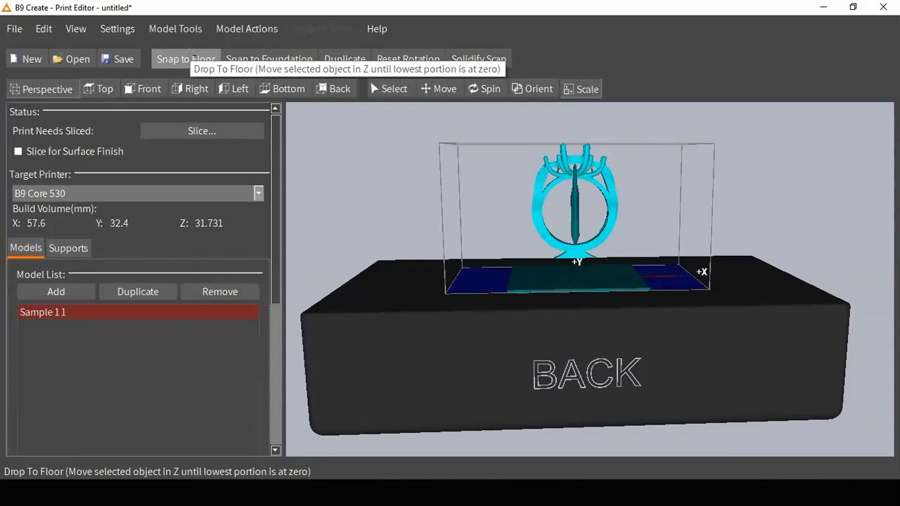
click(187, 58)
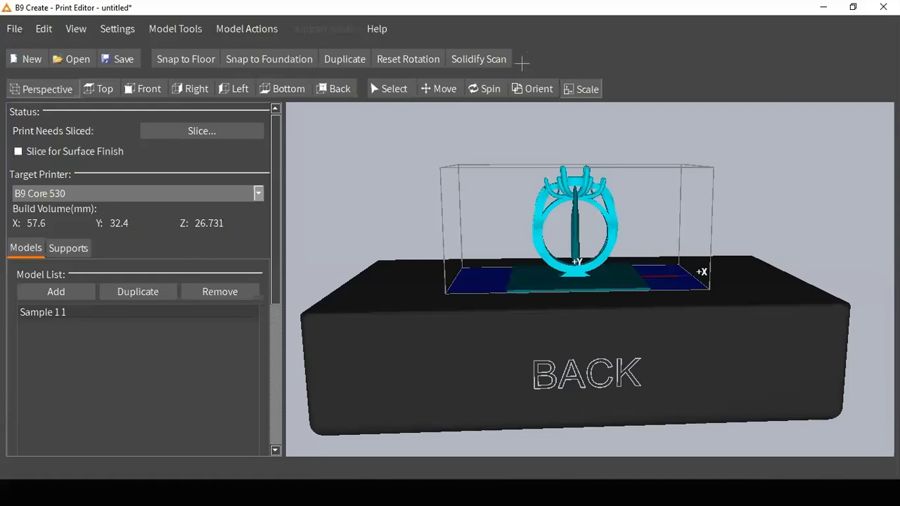
- Duplicate the ring model five times to make six rings in the layout
drag(526, 151, 529, 161)
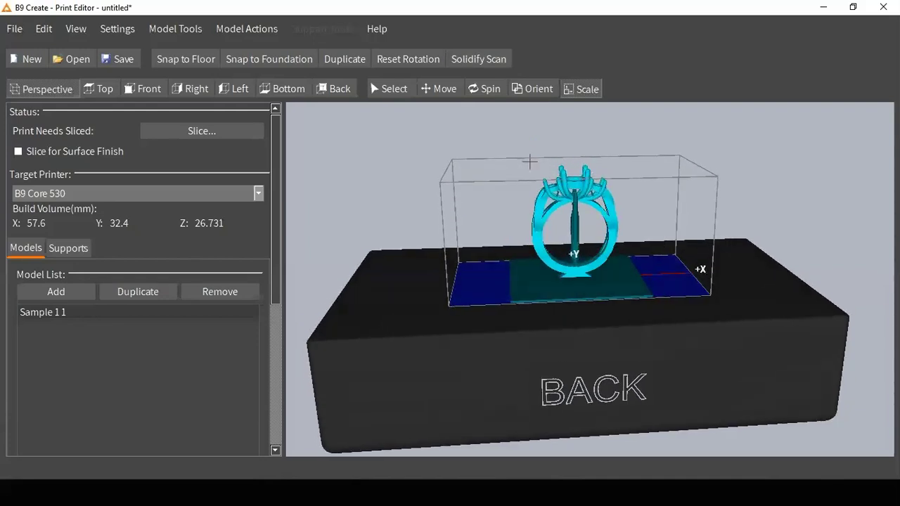
drag(551, 177, 515, 200)
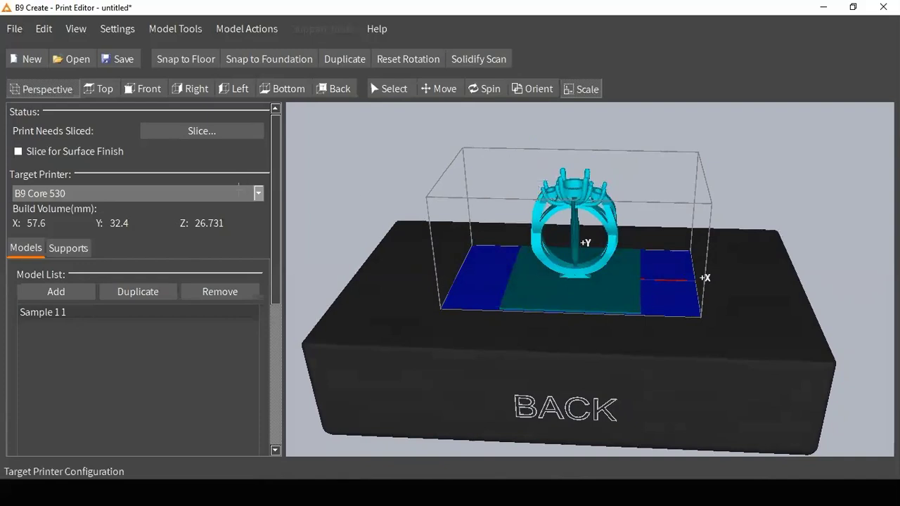
click(129, 292)
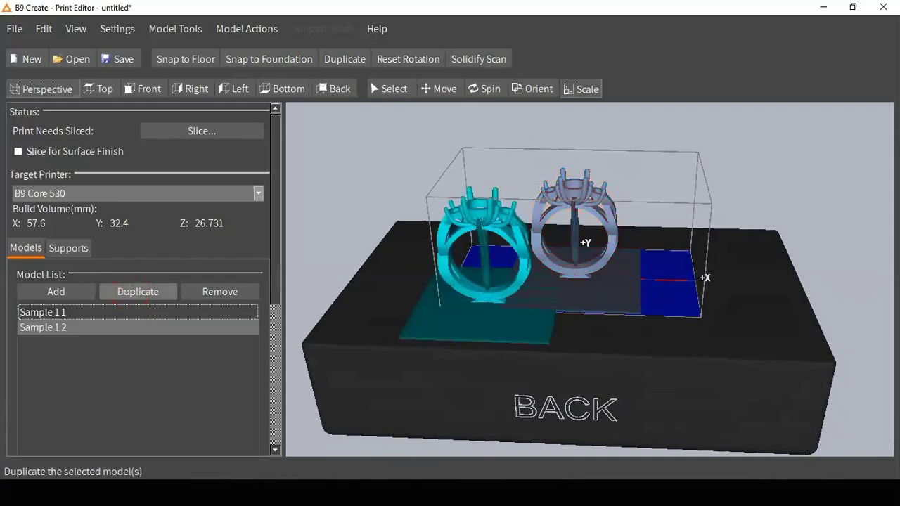
click(129, 293)
click(130, 293)
click(130, 292)
click(130, 292)
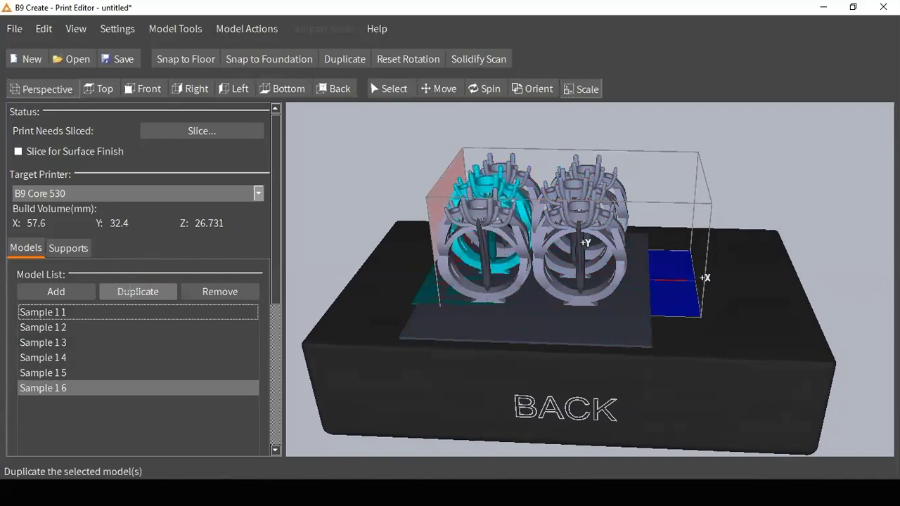
- Auto-arrange the six rings, then select them all and shift the whole group slightly within the build area
drag(405, 296, 418, 332)
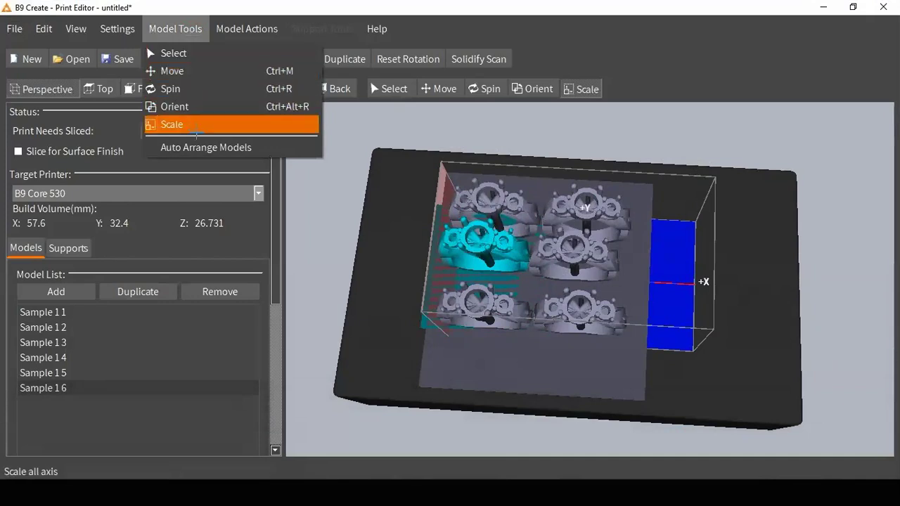
click(200, 146)
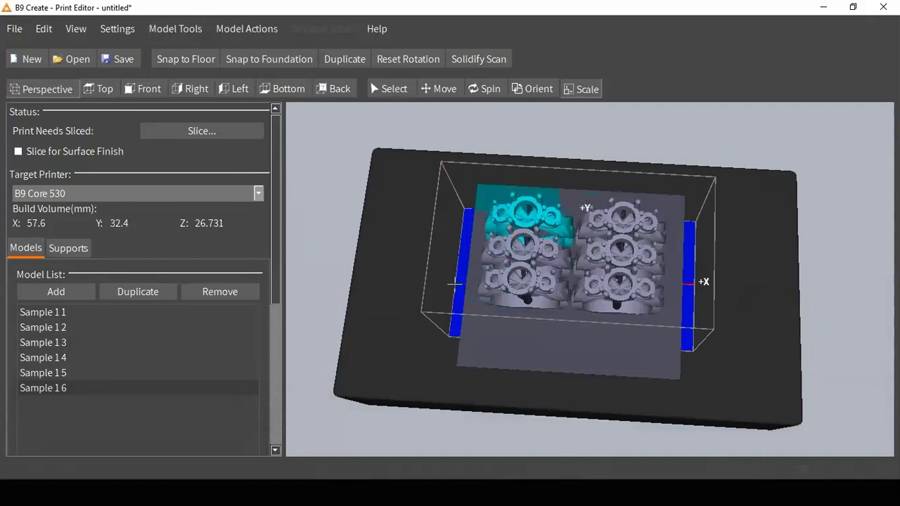
right_drag(485, 316, 351, 295)
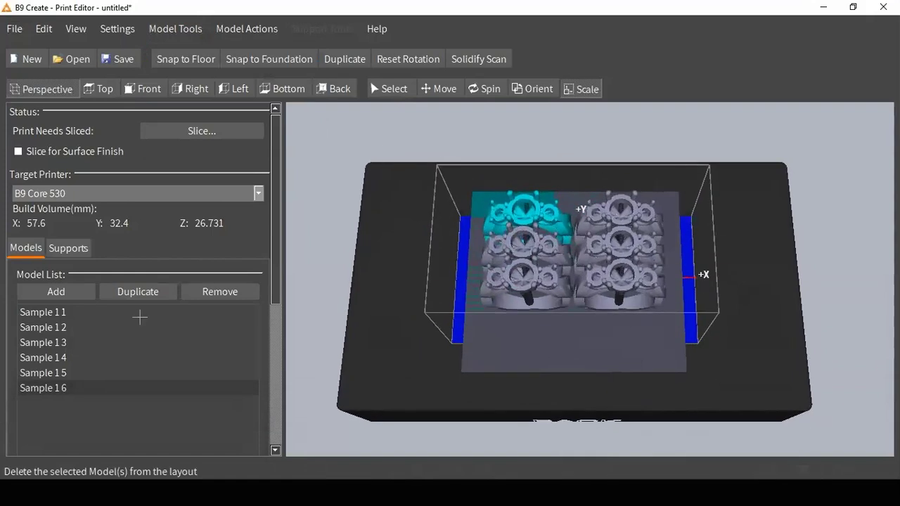
drag(118, 309, 117, 398)
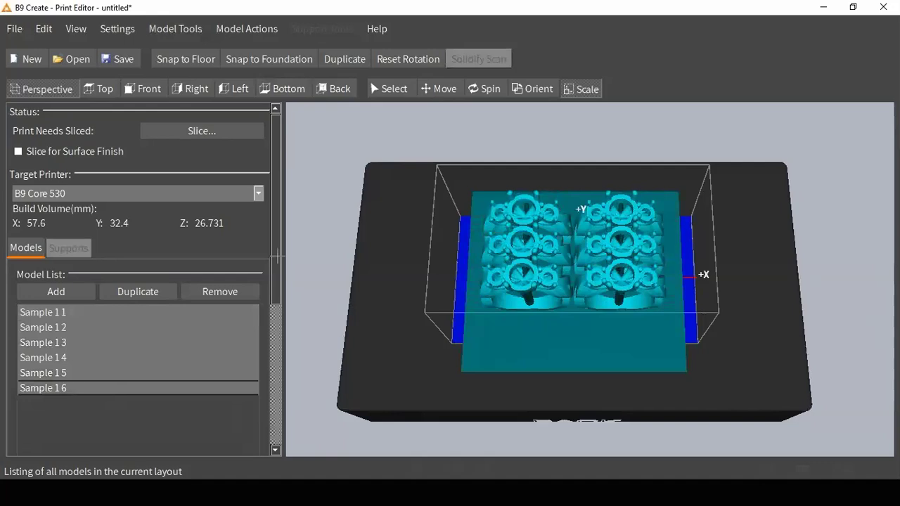
click(439, 89)
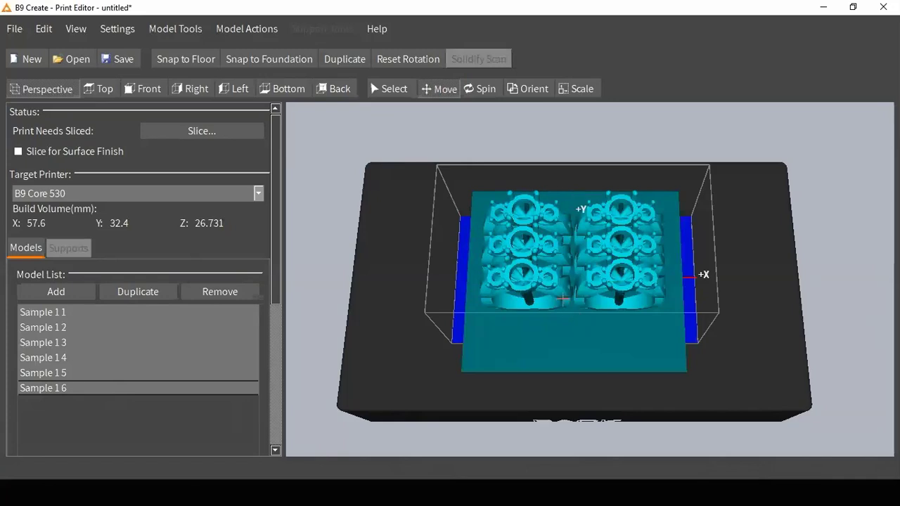
mouse_move(549, 282)
ctrl+mouse_down()
mouse_move(555, 276)
mouse_move(573, 320)
mouse_move(504, 278)
mouse_move(593, 308)
mouse_move(513, 273)
mouse_move(562, 294)
mouse_move(552, 291)
ctrl+mouse_up()
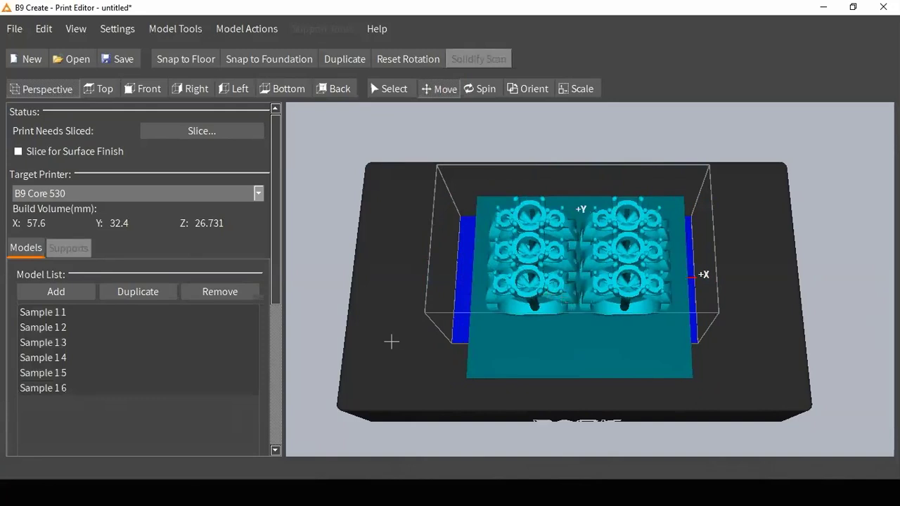
- Remove the five duplicates Sample 1 2 to Sample 1 6 and move the remaining ring to the middle of the build area
click(149, 396)
drag(148, 397, 134, 338)
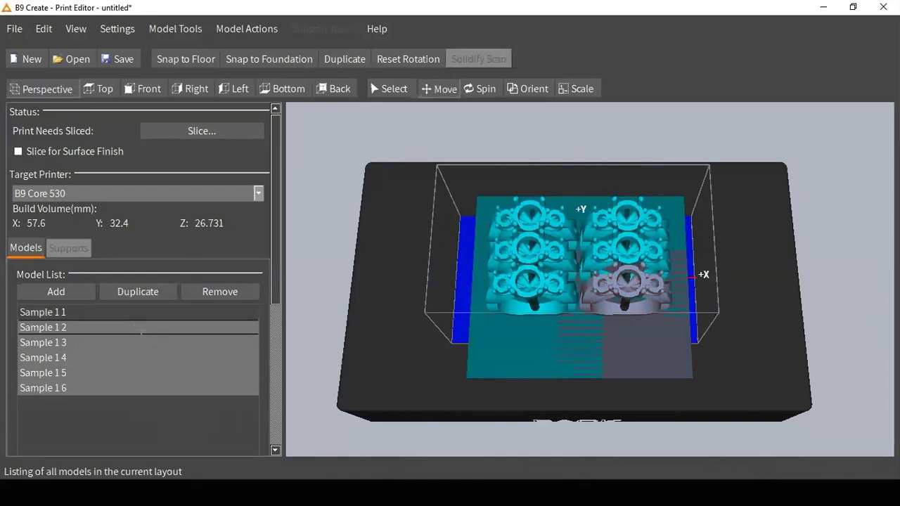
click(205, 294)
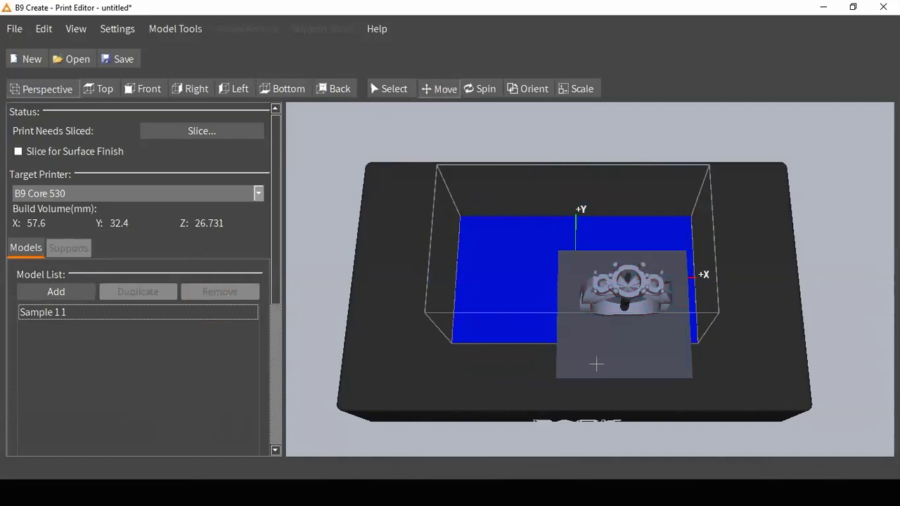
drag(596, 337, 539, 297)
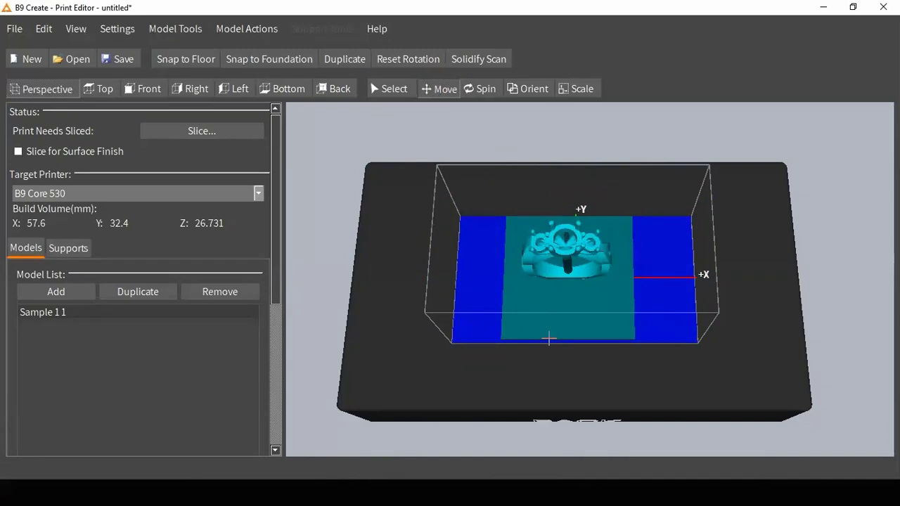
right_drag(549, 339, 536, 302)
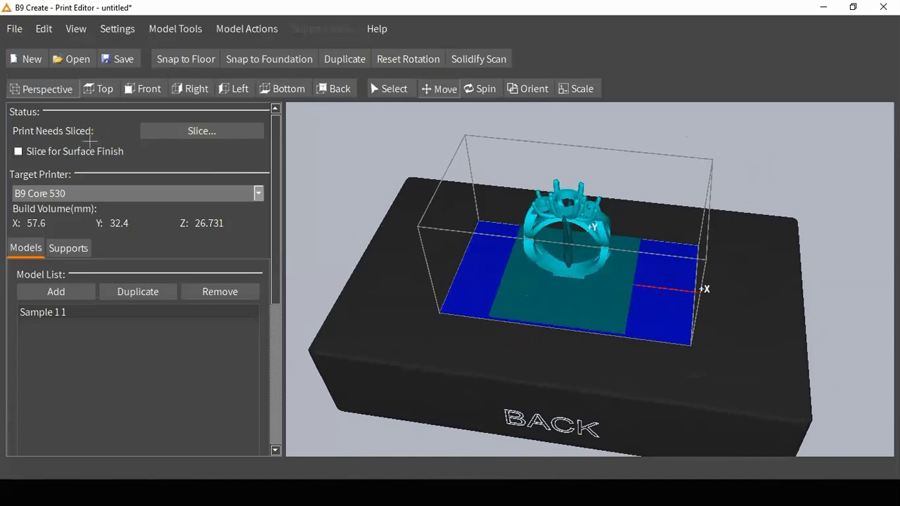
- Slice the print without Slice for Surface Finish, saving the layout first over the existing Sample 1.cpj file
click(17, 152)
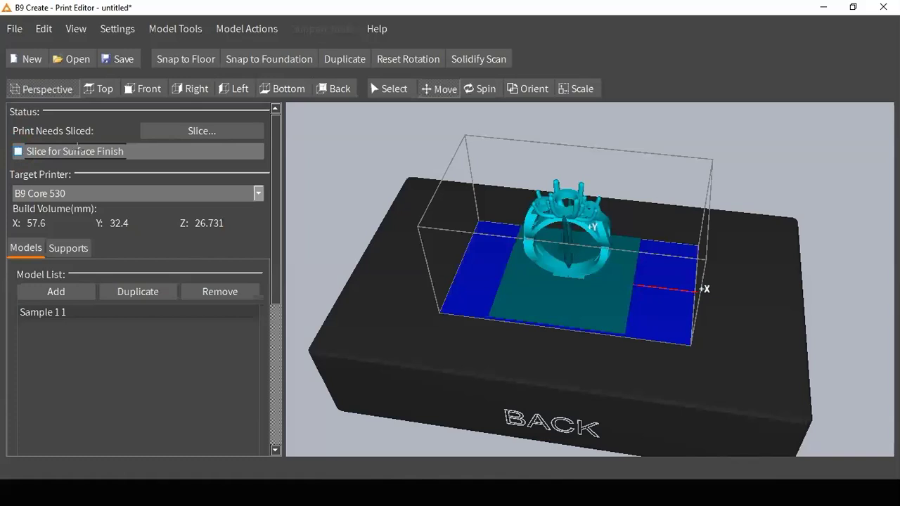
click(165, 132)
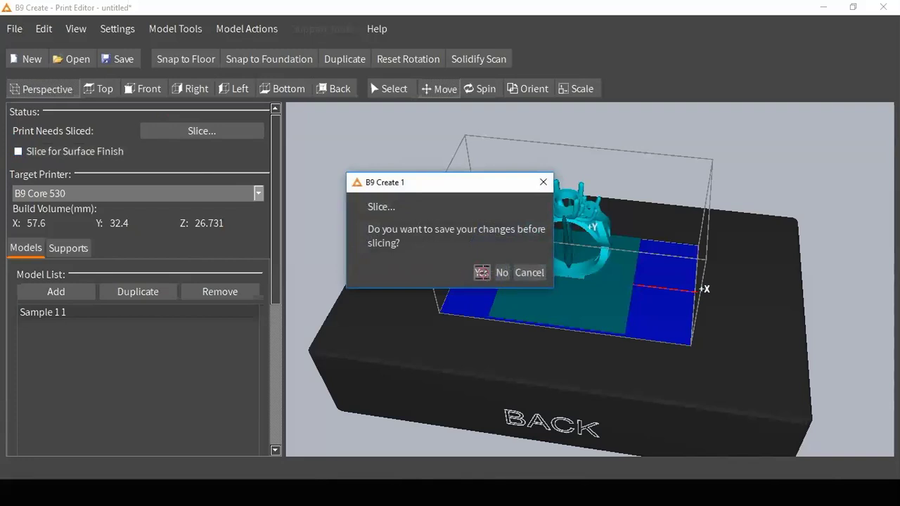
click(481, 273)
double_click(168, 105)
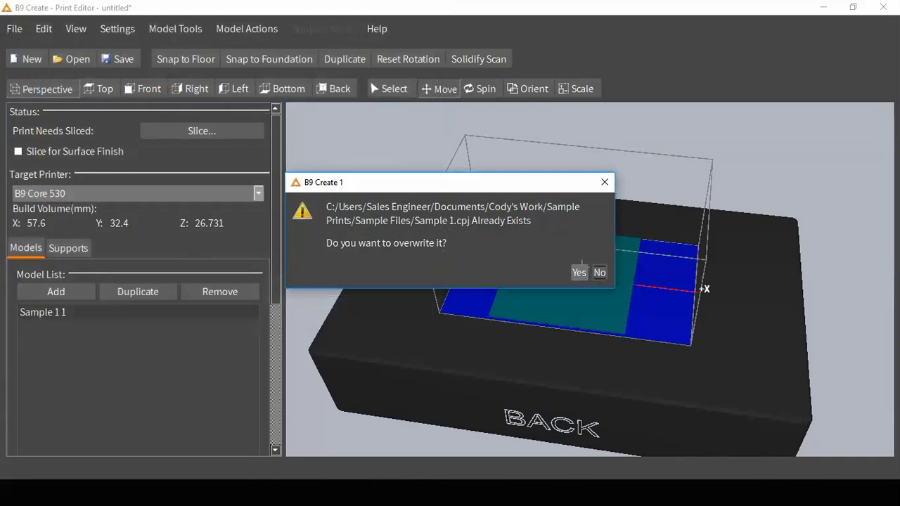
click(578, 273)
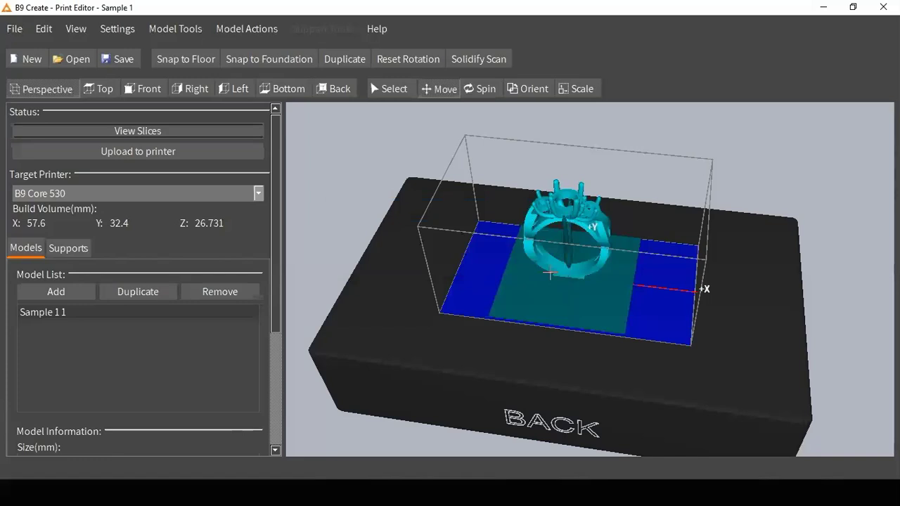
- Open the slice preview of the ring print and page forward through the lowest layers, then back, to examine their cross-sections
click(151, 131)
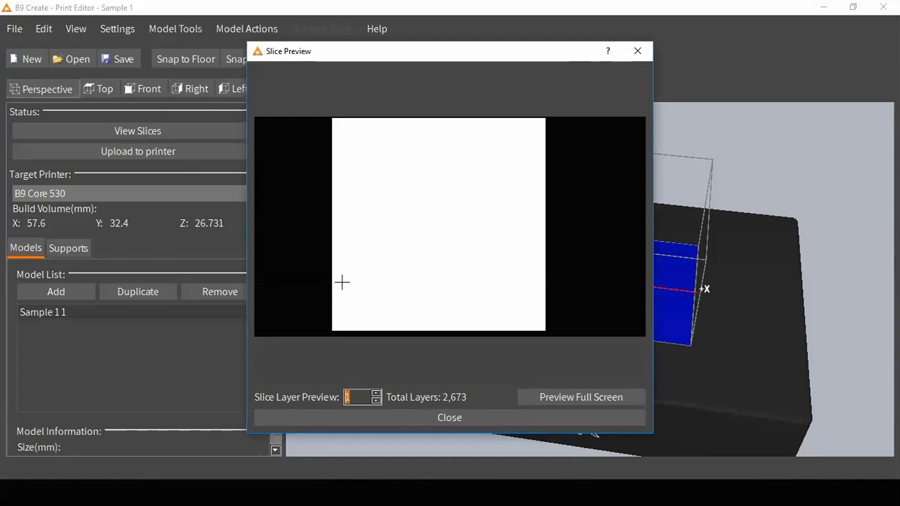
click(361, 398)
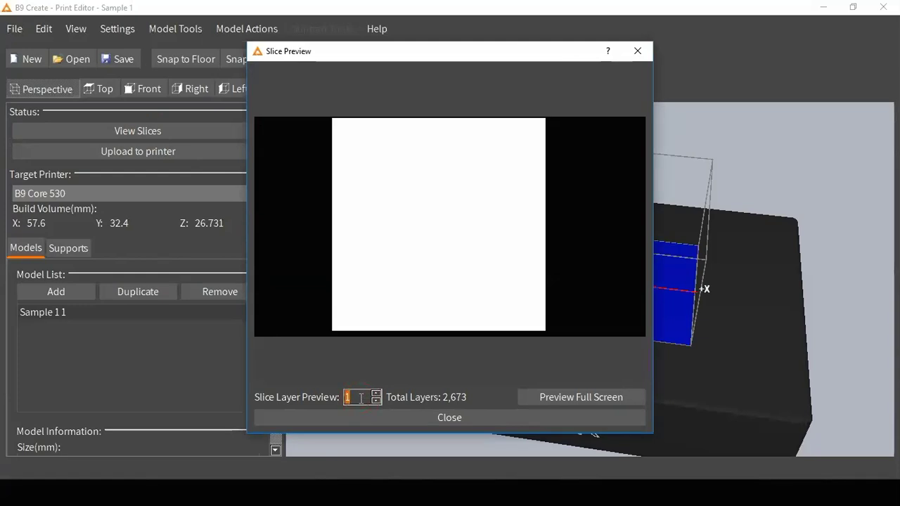
key(Page_Up)
key(Page_Up)
key(Page_Up)
key(Page_Up)
key(Page_Up)
key(Page_Up)
key(Page_Up)
key(Page_Up)
key(Page_Up)
key(Page_Up)
key(Page_Up)
key(Page_Up)
key(Page_Up)
key(Page_Up)
key(Page_Up)
key(Page_Up)
key(Page_Up)
key(Page_Up)
key(Page_Up)
key(Page_Up)
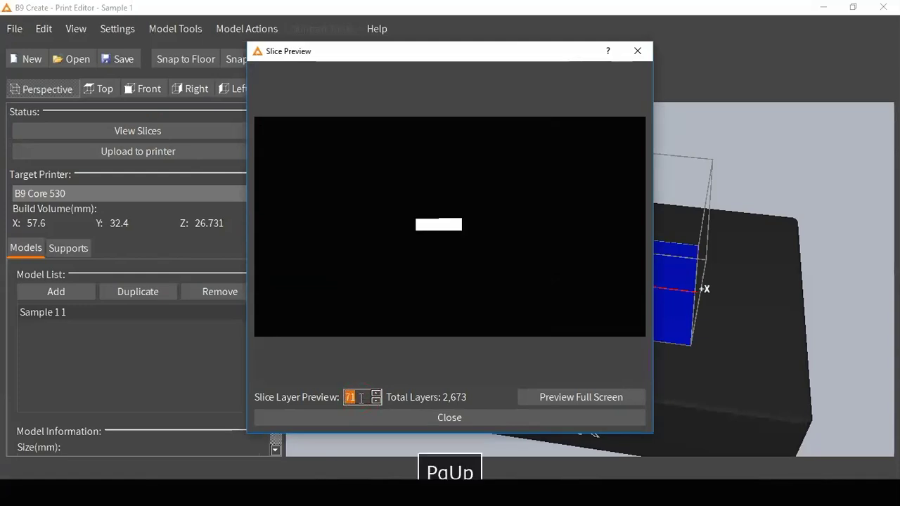
key(Page_Up)
key(Page_Up)
key(Page_Down)
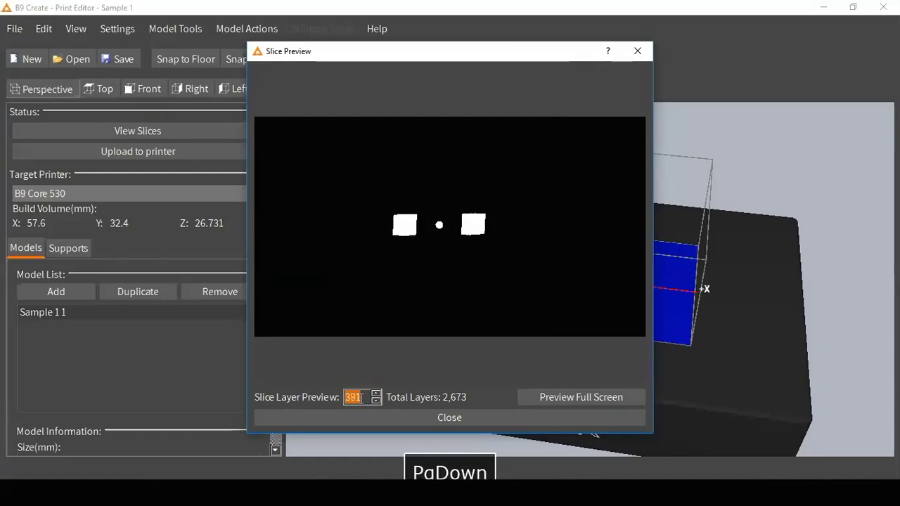
key(Page_Down)
key(Page_Down)
key(Page_Down)
key(Page_Down)
key(Page_Down)
key(Page_Down)
key(Page_Down)
key(Page_Down)
- Page up through the sliced layers to layer 2321, examining the cross-sections from the ring's band to its stone settings
key(Page_Up)
key(Page_Up)
key(Page_Up)
key(Page_Up)
key(Page_Up)
key(Page_Up)
key(Page_Up)
key(Page_Up)
key(Page_Up)
key(Page_Up)
key(Page_Up)
key(Page_Up)
key(Page_Up)
key(Page_Up)
key(Page_Up)
key(Page_Up)
key(Page_Up)
key(Page_Up)
key(Page_Up)
key(Page_Up)
key(Page_Up)
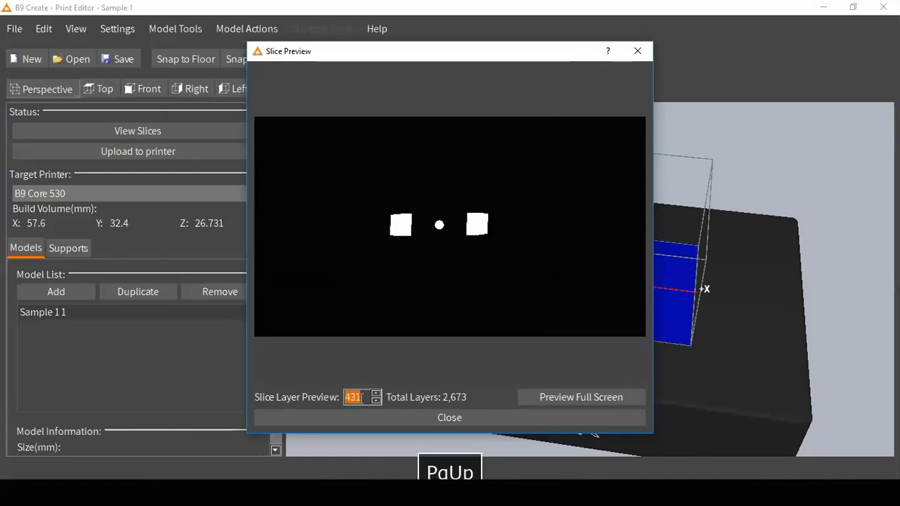
key(Page_Up)
key(Page_Up)
key(Page_Up)
key(Page_Up)
key(Page_Up)
key(Page_Up)
key(Page_Up)
key(Page_Up)
key(Page_Up)
key(Page_Up)
key(Page_Up)
key(Page_Up)
key(Page_Up)
key(Page_Up)
key(Page_Up)
key(Page_Up)
key(Page_Up)
key(Page_Up)
key(Page_Up)
key(Page_Up)
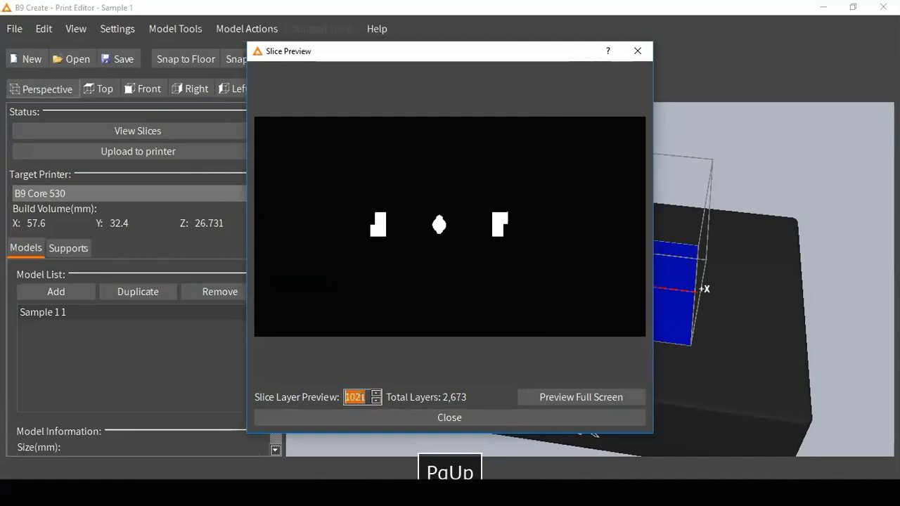
key(Page_Up)
key(Page_Up)
key(Page_Up)
key(Page_Up)
key(Page_Up)
key(Page_Up)
key(Page_Up)
key(Page_Up)
key(Page_Up)
key(Page_Up)
key(Page_Up)
key(Page_Up)
key(Page_Up)
key(Page_Up)
key(Page_Up)
key(Page_Up)
key(Page_Up)
key(Page_Up)
key(Page_Up)
key(Page_Up)
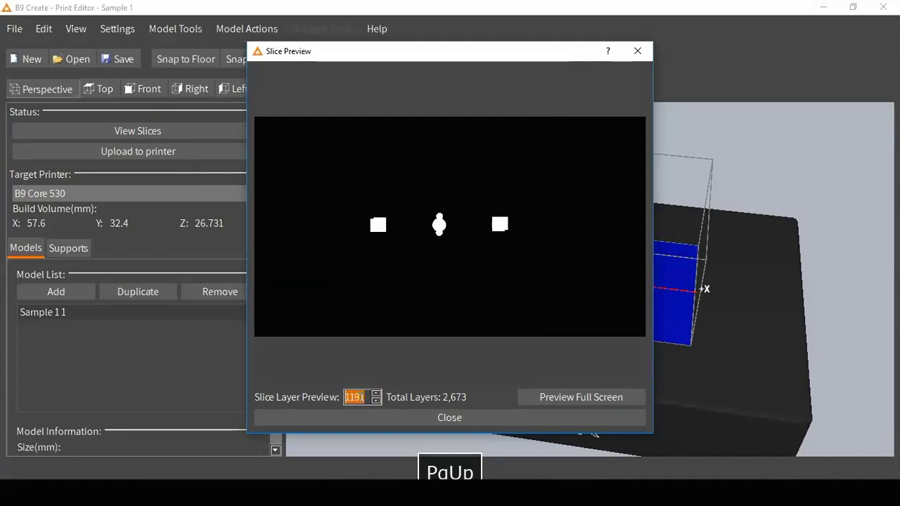
key(Page_Up)
key(Page_Up)
key(Page_Up)
key(Page_Up)
key(Page_Up)
key(Page_Up)
key(Page_Up)
key(Page_Up)
key(Page_Up)
key(Page_Up)
key(Page_Up)
key(Page_Up)
key(Page_Up)
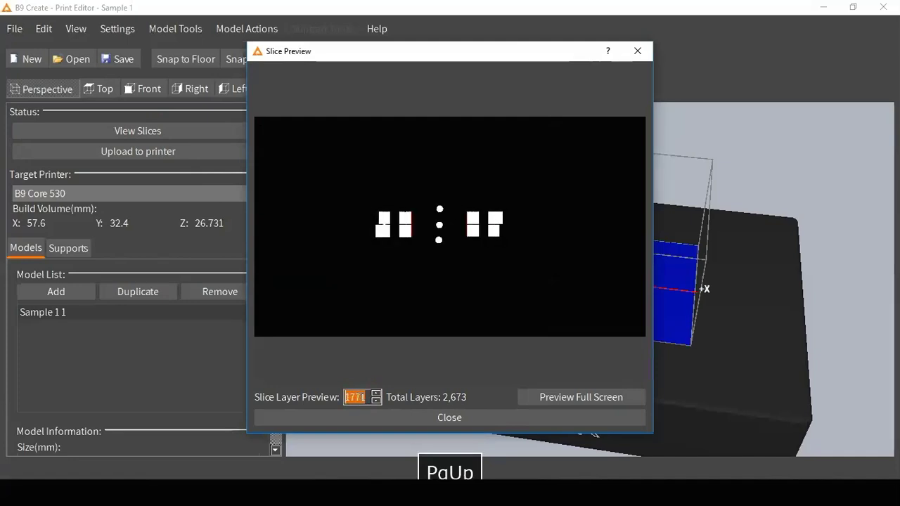
key(Page_Up)
key(Page_Up)
key(Page_Up)
key(Page_Up)
key(Page_Up)
key(Page_Up)
key(Page_Up)
key(Page_Up)
key(Page_Up)
key(Page_Up)
key(Page_Up)
key(Page_Up)
key(Page_Up)
key(Page_Up)
key(Page_Up)
key(Page_Up)
key(Page_Up)
key(Page_Up)
key(Page_Up)
key(Page_Up)
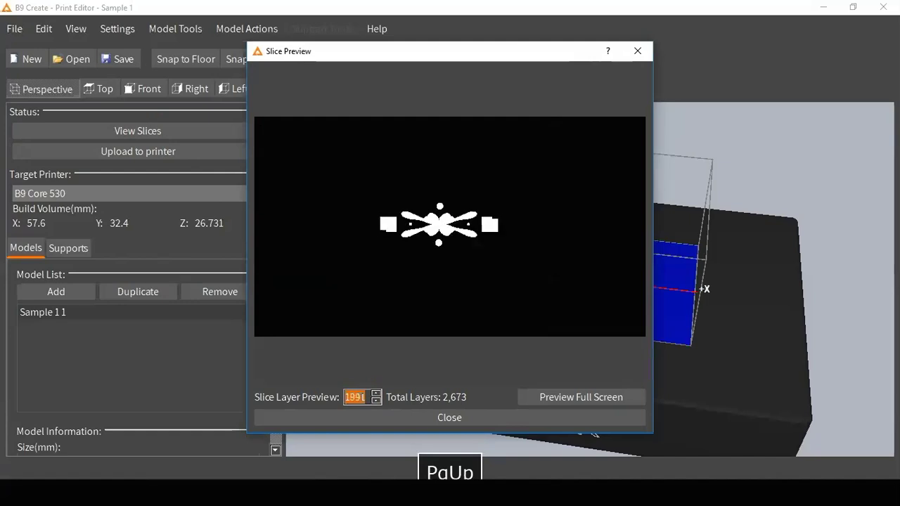
key(Page_Up)
key(Page_Up)
key(Page_Up)
key(Page_Up)
key(Page_Up)
key(Page_Up)
key(Page_Up)
key(Page_Up)
key(Page_Up)
key(Page_Up)
key(Page_Up)
key(Page_Up)
key(Page_Up)
key(Page_Up)
key(Page_Up)
key(Page_Up)
key(Page_Up)
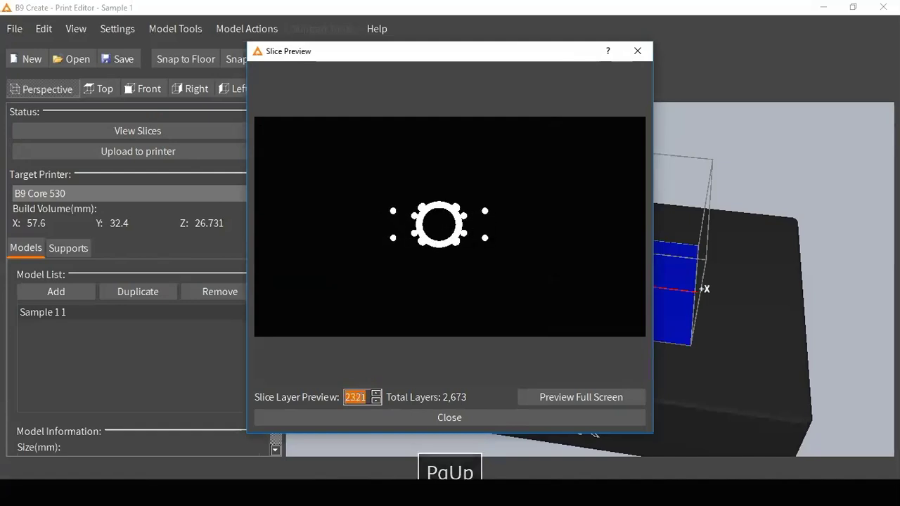
- Page down through the sliced layers to layer 2121, examining how the ring's stone-setting cross-sections change
key(Page_Down)
key(Page_Down)
key(Page_Down)
key(Page_Down)
key(Page_Down)
key(Page_Down)
key(Page_Down)
key(Page_Down)
key(Page_Down)
key(Page_Down)
key(Page_Down)
key(Page_Down)
key(Page_Down)
key(Page_Down)
key(Page_Down)
key(Page_Down)
key(Page_Down)
key(Page_Down)
key(Page_Down)
key(Page_Down)
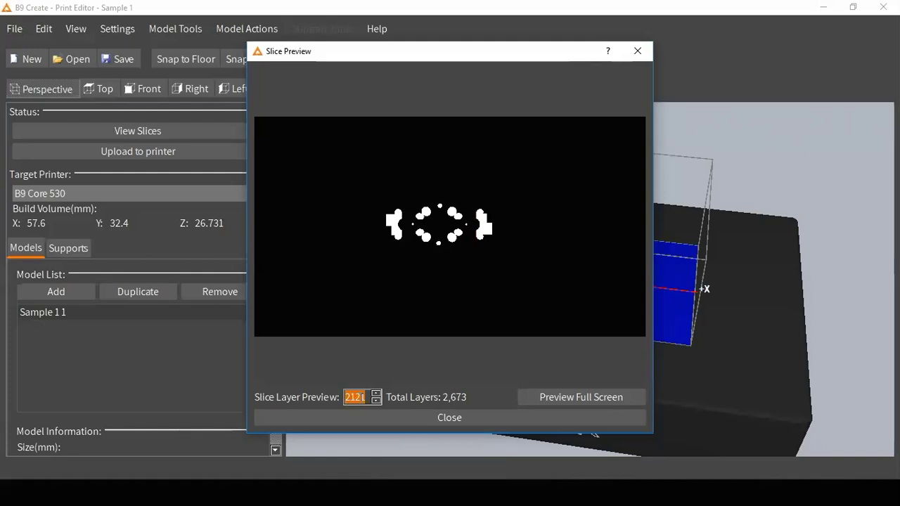
- Page back and forth between layers 2141 and 2301 to compare the cross-sections where the stone settings form
key(Page_Up)
key(Page_Up)
key(Page_Up)
key(Page_Up)
key(Page_Up)
key(Page_Up)
key(Page_Up)
key(Page_Up)
key(Page_Up)
key(Page_Up)
key(Page_Up)
key(Page_Up)
key(Page_Up)
key(Page_Up)
key(Page_Up)
key(Page_Up)
key(Page_Up)
key(Page_Up)
key(Page_Up)
key(Page_Up)
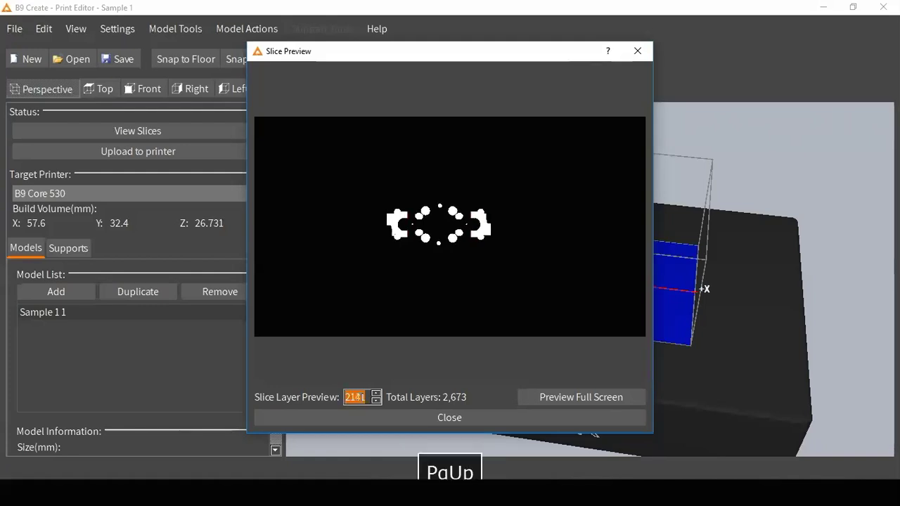
key(Page_Down)
key(Page_Down)
key(Page_Down)
key(Page_Down)
key(Page_Down)
key(Page_Down)
key(Page_Down)
key(Page_Down)
key(Page_Down)
key(Page_Down)
key(Page_Down)
key(Page_Down)
key(Page_Down)
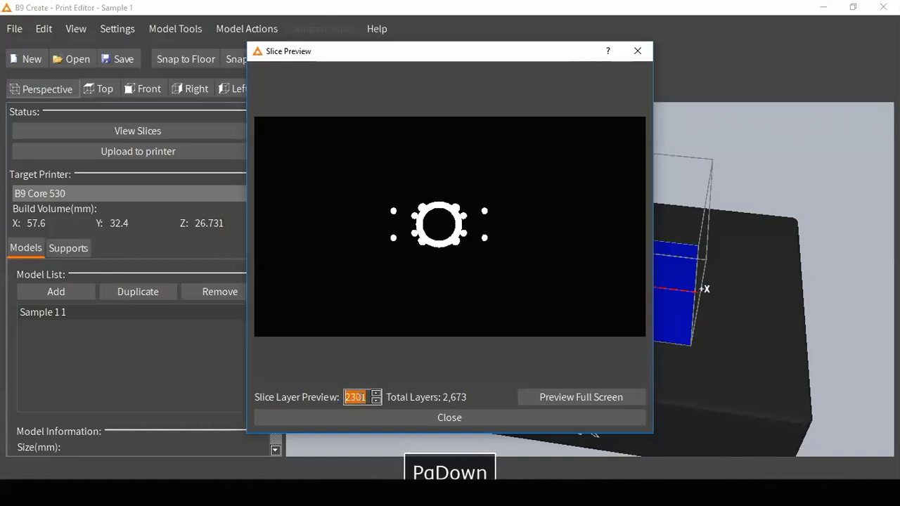
- Step through single layers to layer 2227 to examine the area marked red around the center setting, and close the slice preview
key(Page_Up)
key(Page_Up)
key(Page_Down)
key(Up)
key(Up)
key(Up)
key(Up)
key(Up)
key(Up)
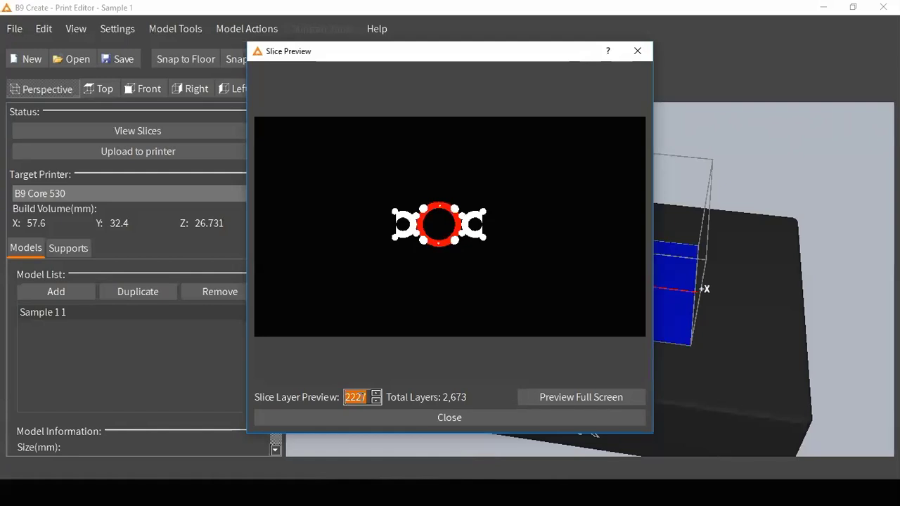
click(422, 417)
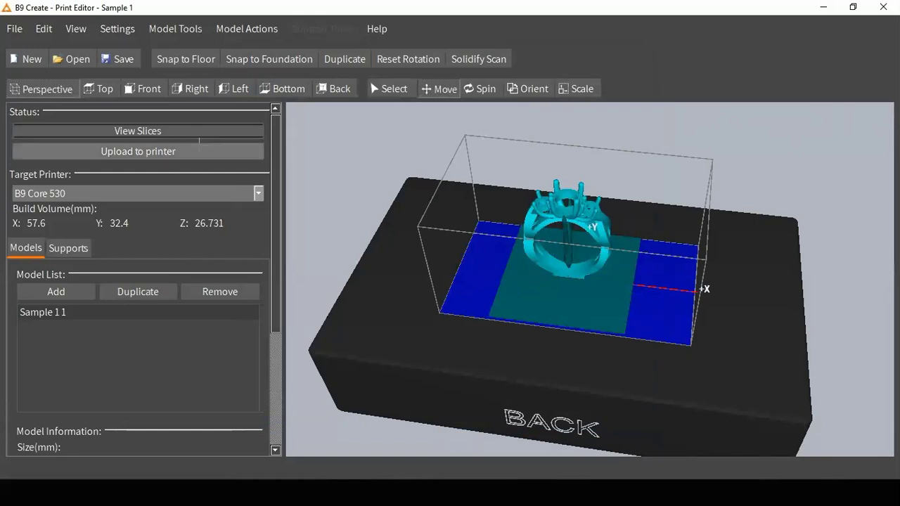
- Switch to the Printer Manager, open the printer's print library and sort it by print size, then by print name
click(822, 6)
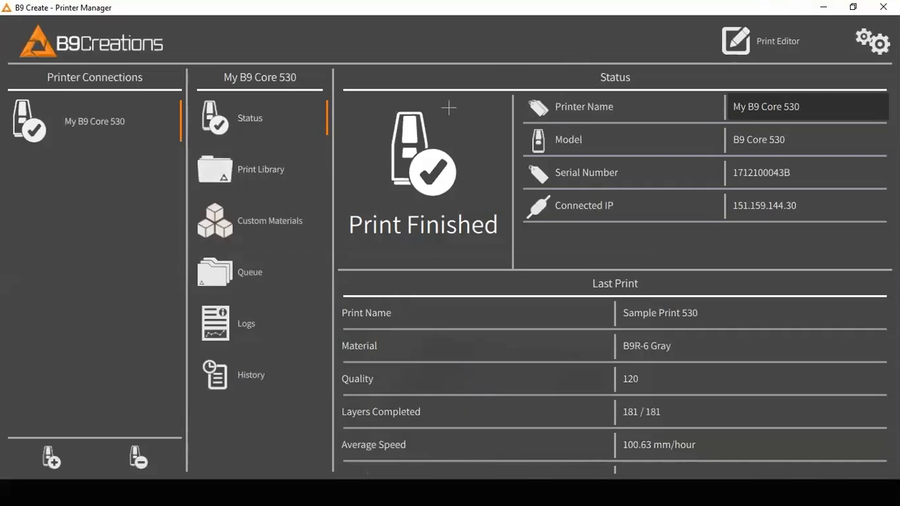
click(284, 169)
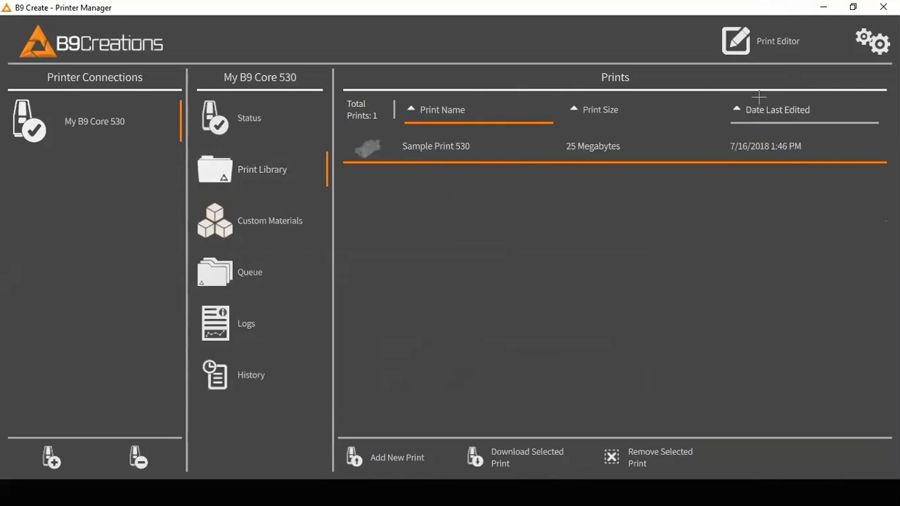
click(628, 115)
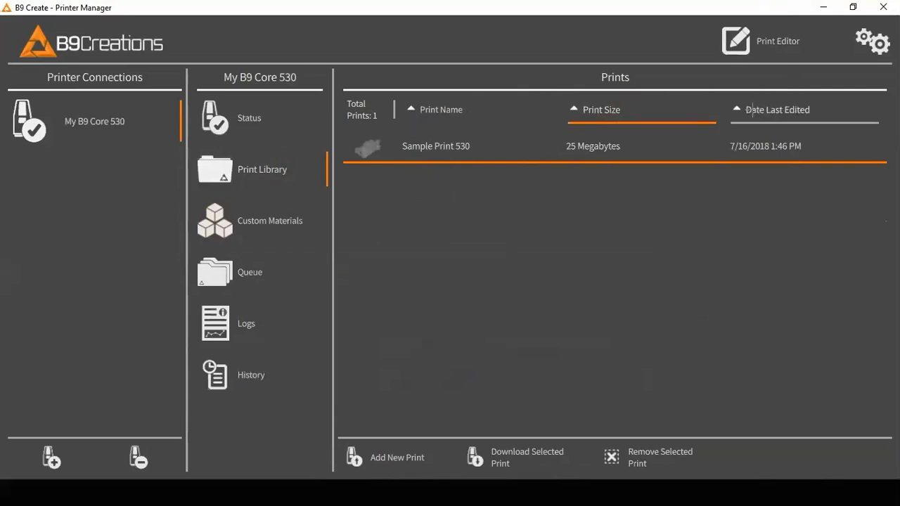
click(632, 117)
click(459, 105)
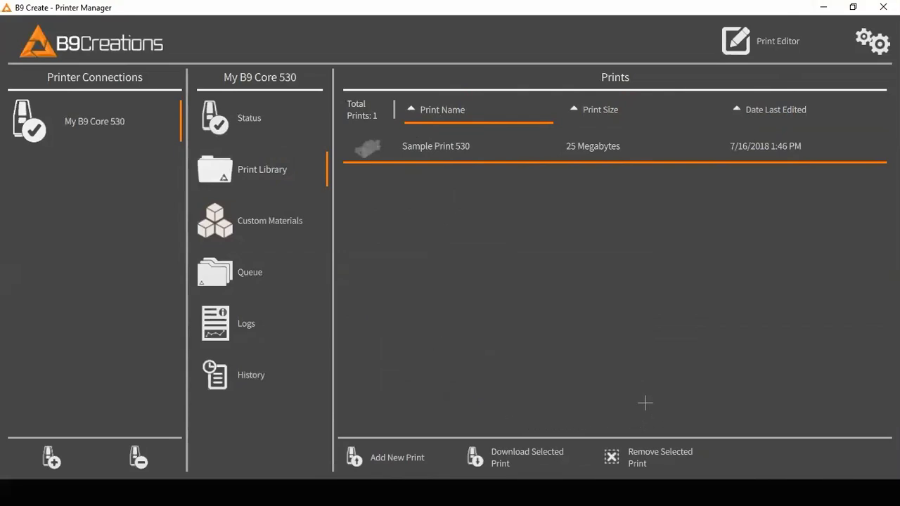
- Upload Sample 1, Sample 2 and Sample 3 from the Sample Files folder to the print library, then exit the upload information
click(412, 458)
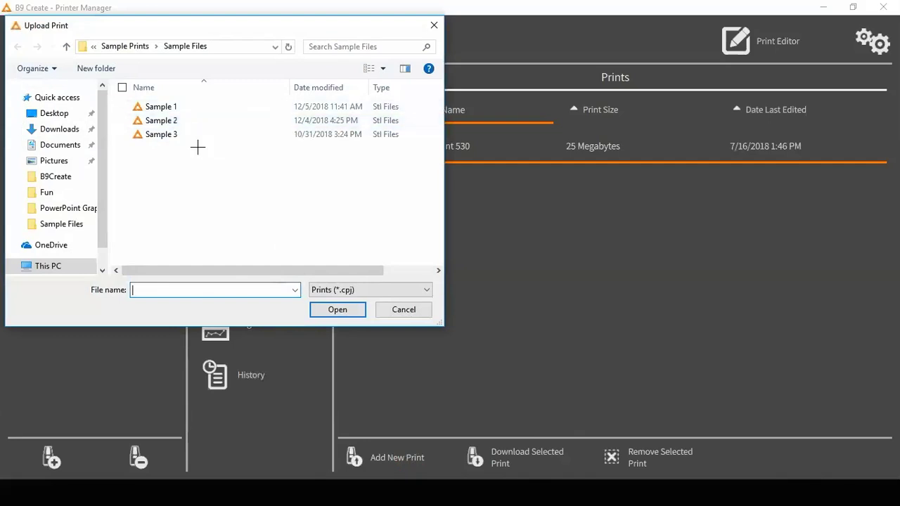
click(182, 106)
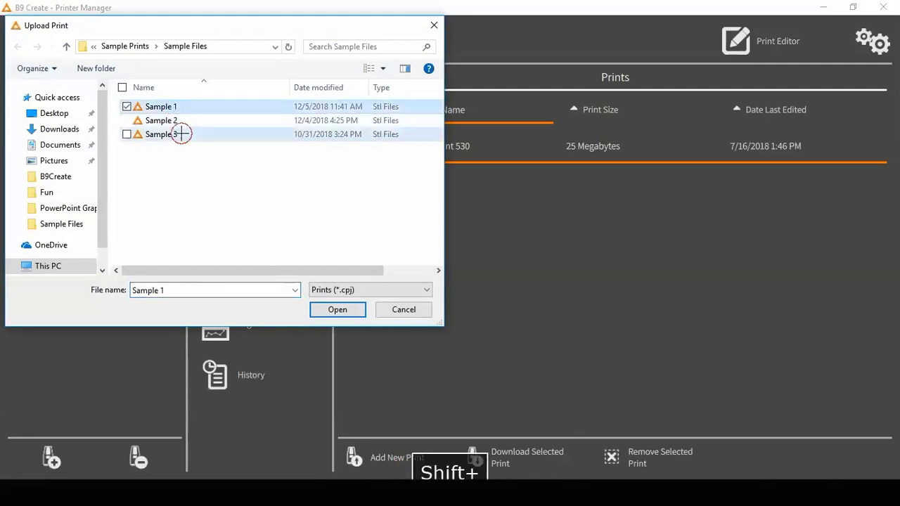
shift+click(181, 134)
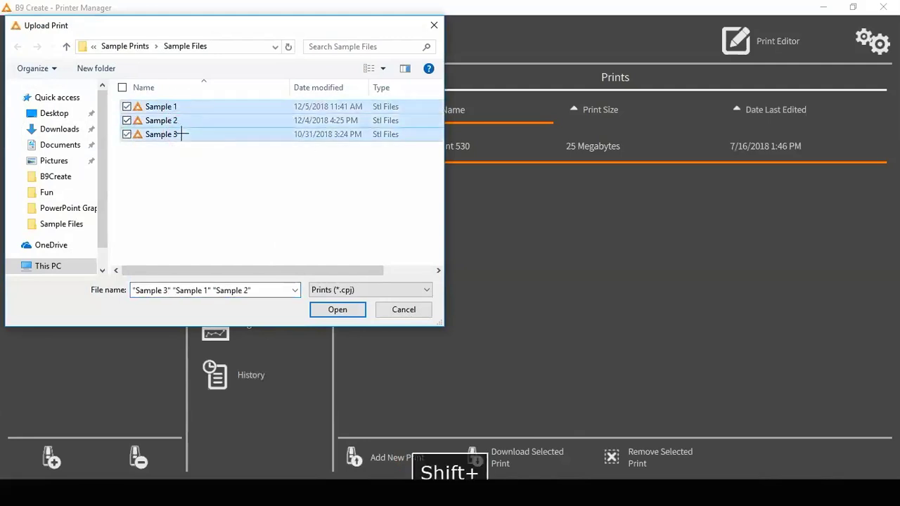
click(320, 310)
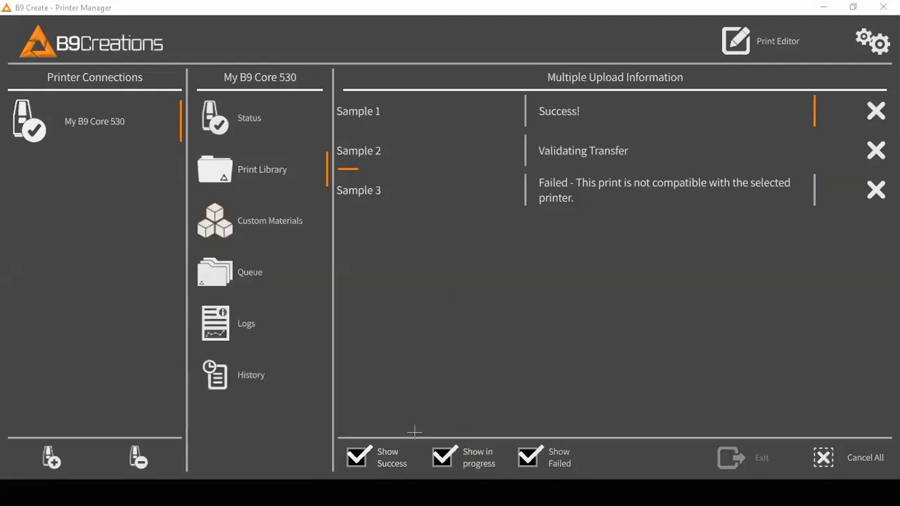
click(388, 416)
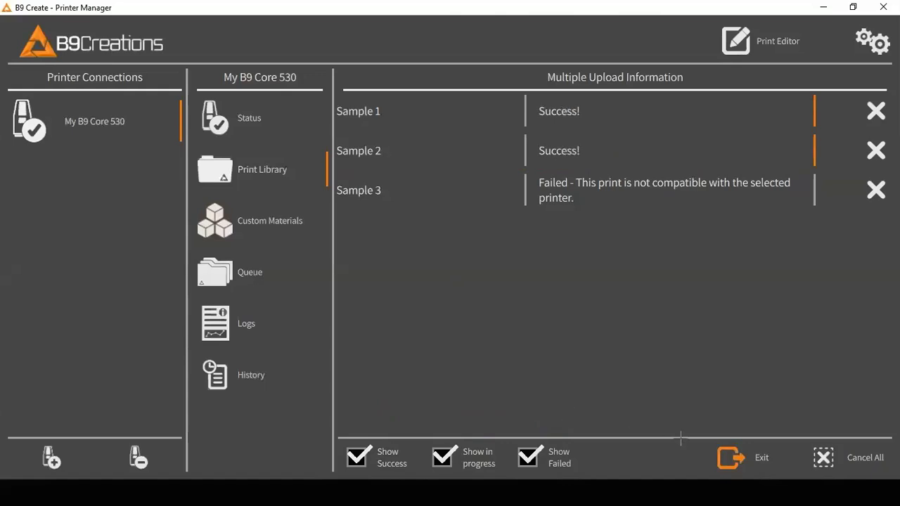
click(731, 457)
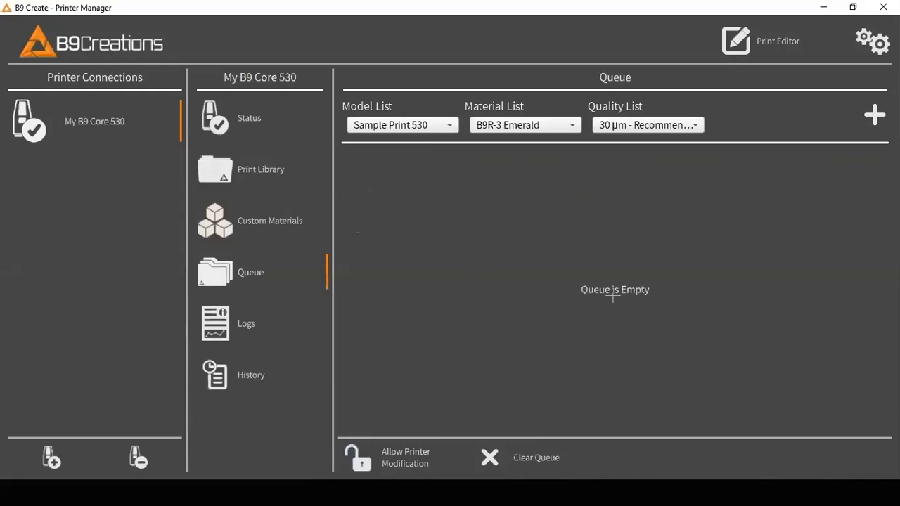
- Add Sample Print 530 to the print queue with B9R-6 Gray material at 90 µm - Medium Detail quality
click(446, 124)
click(427, 142)
click(533, 125)
click(536, 193)
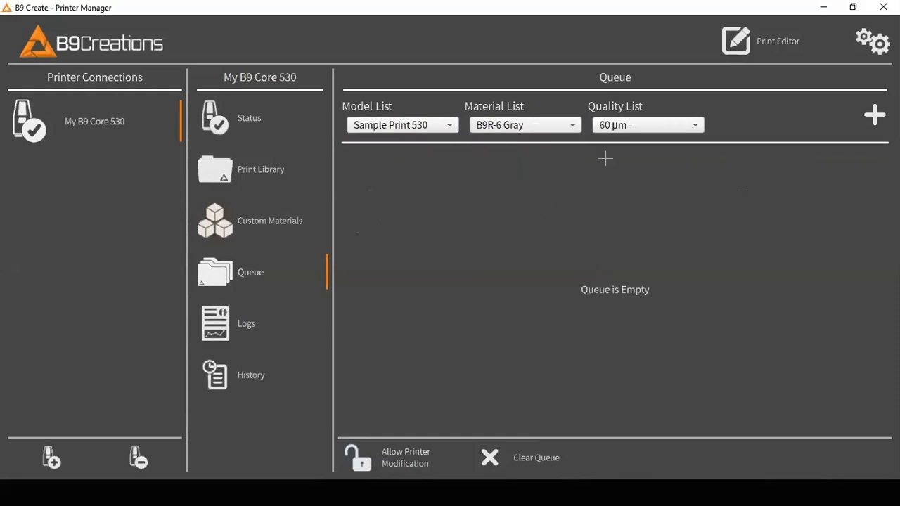
click(653, 127)
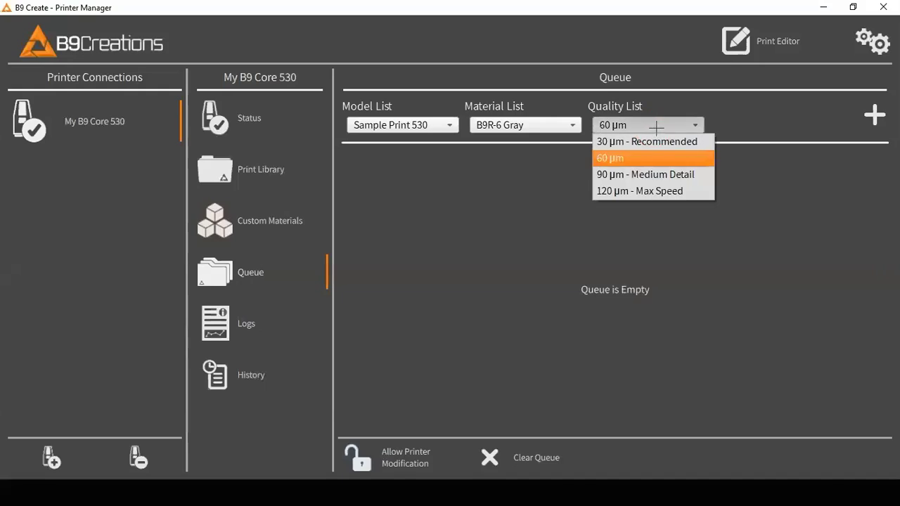
click(664, 160)
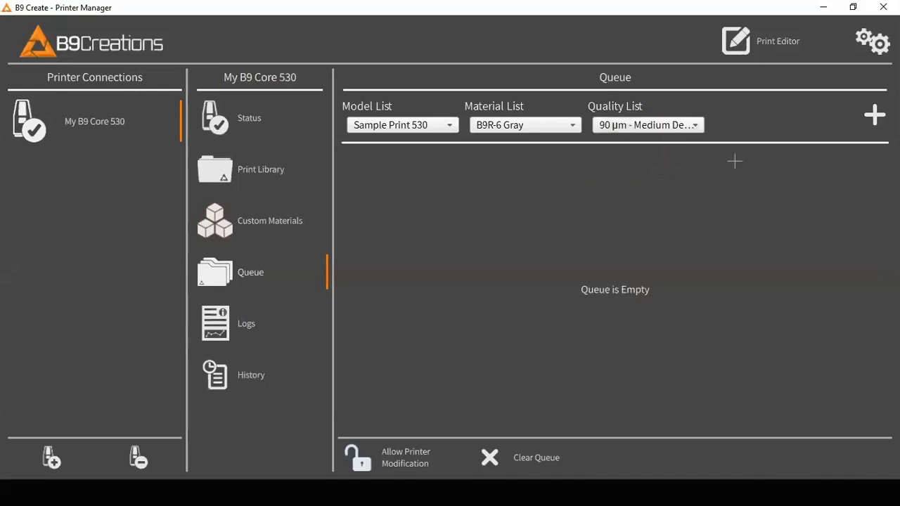
click(875, 114)
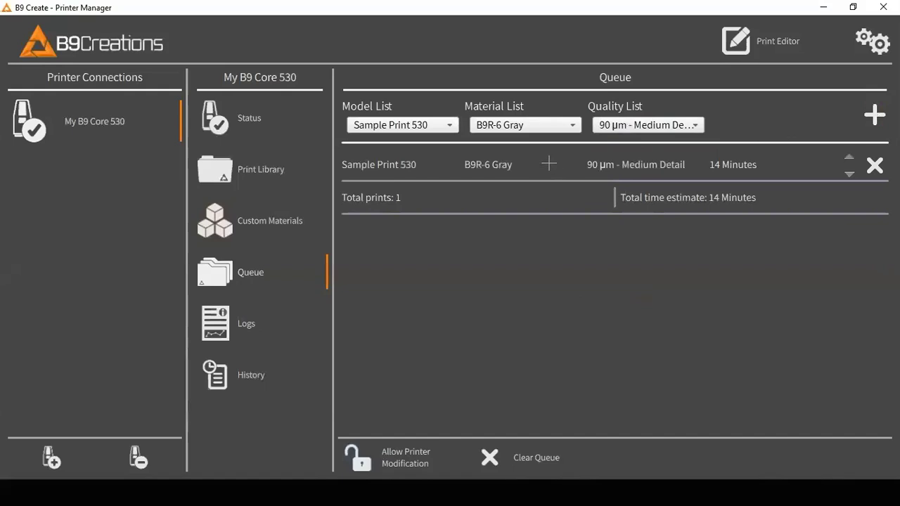
- Add Sample Print 530 to the queue again with B9R-3 Emerald material at 30 µm - Recommended quality
click(450, 128)
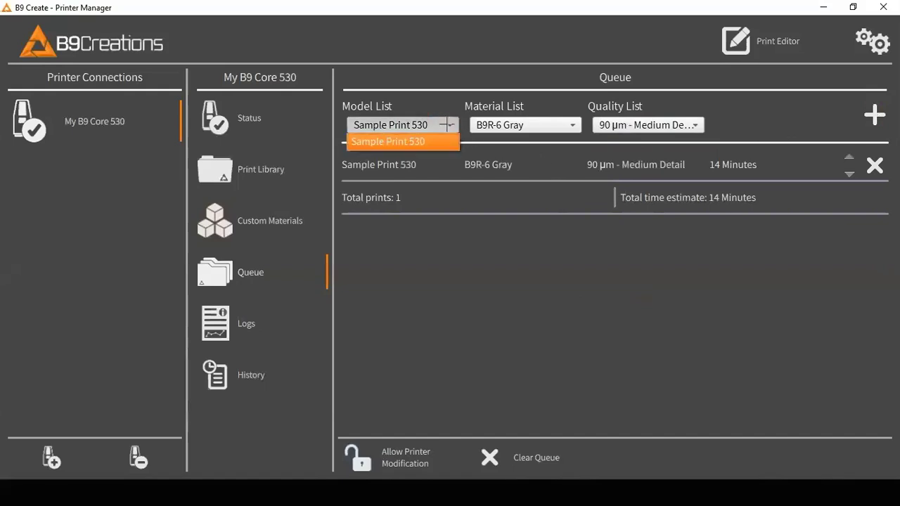
click(434, 141)
click(563, 124)
click(563, 158)
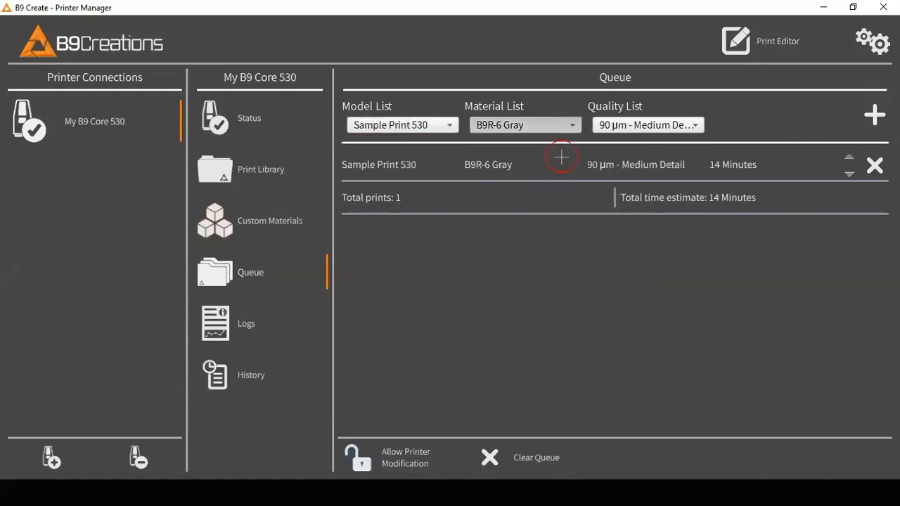
click(647, 126)
click(662, 159)
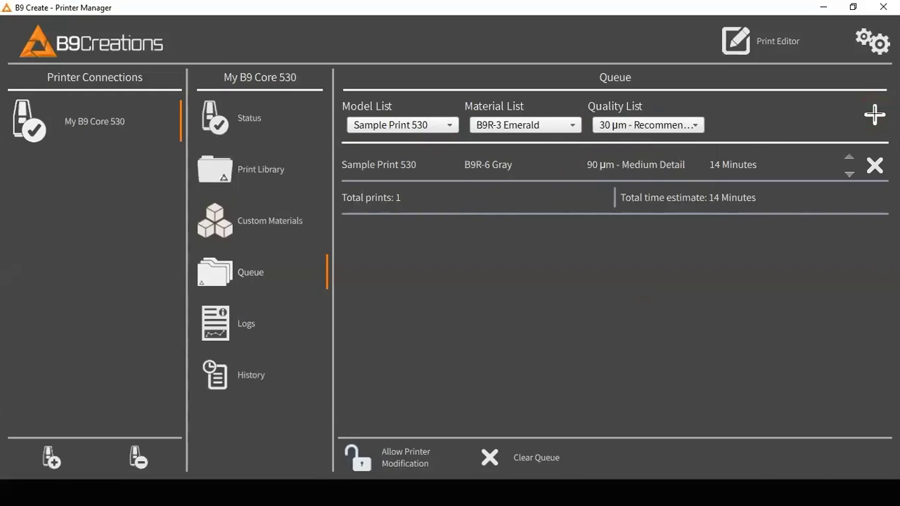
click(874, 115)
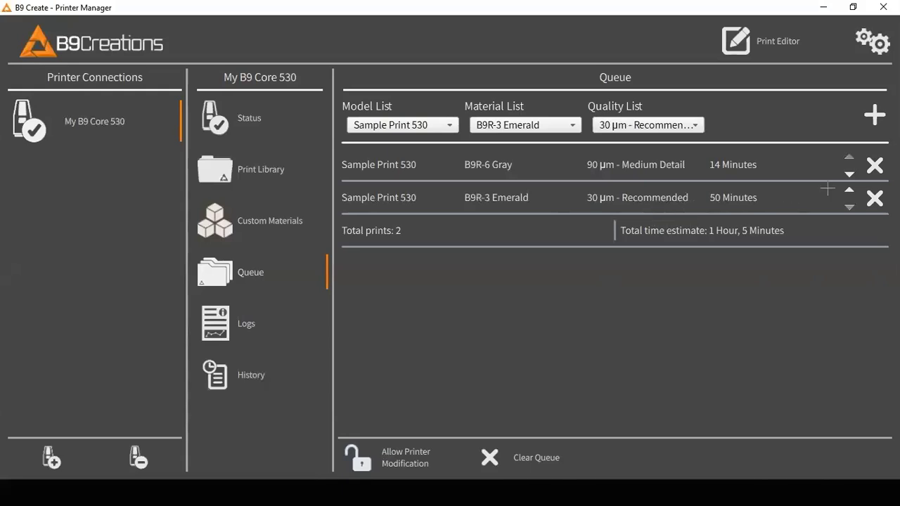
- Swap the order of the two queued prints and restore it, twice
click(850, 174)
click(849, 190)
click(849, 173)
click(851, 189)
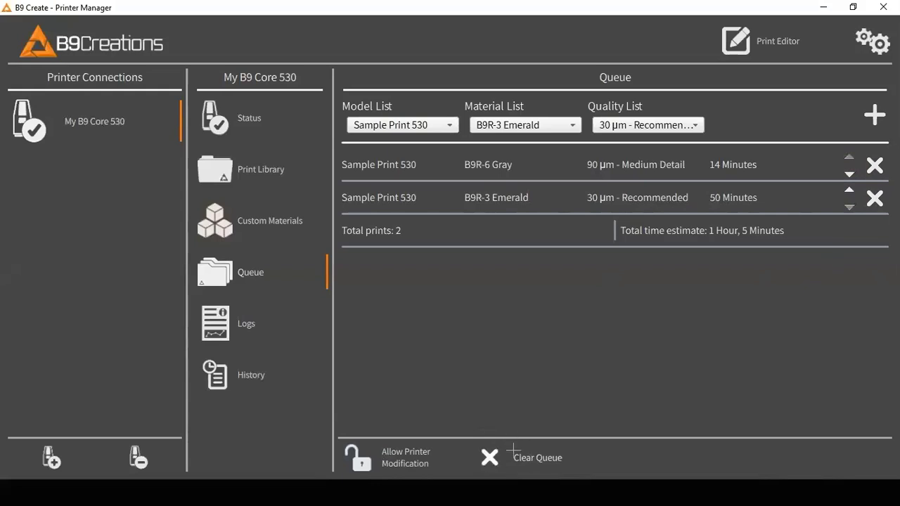
- Toggle the queue's Allow Printer Modification lock on and off several times
click(540, 422)
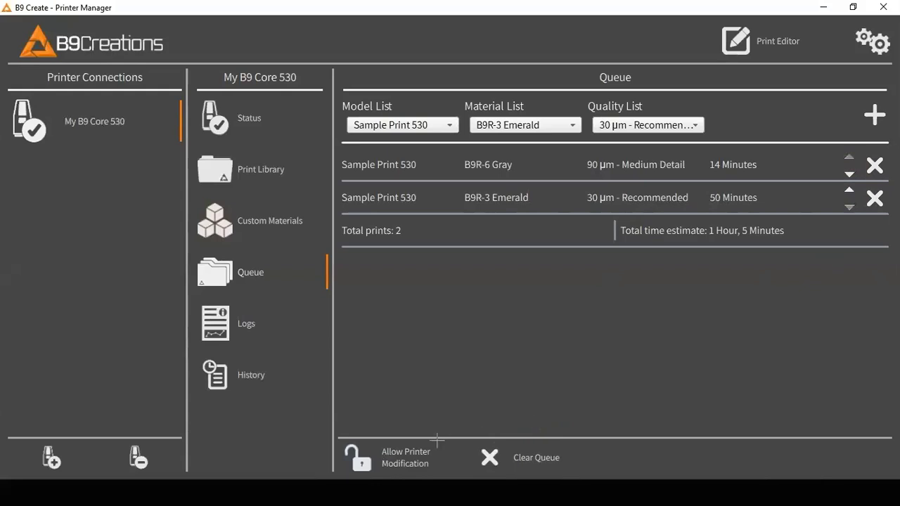
click(412, 456)
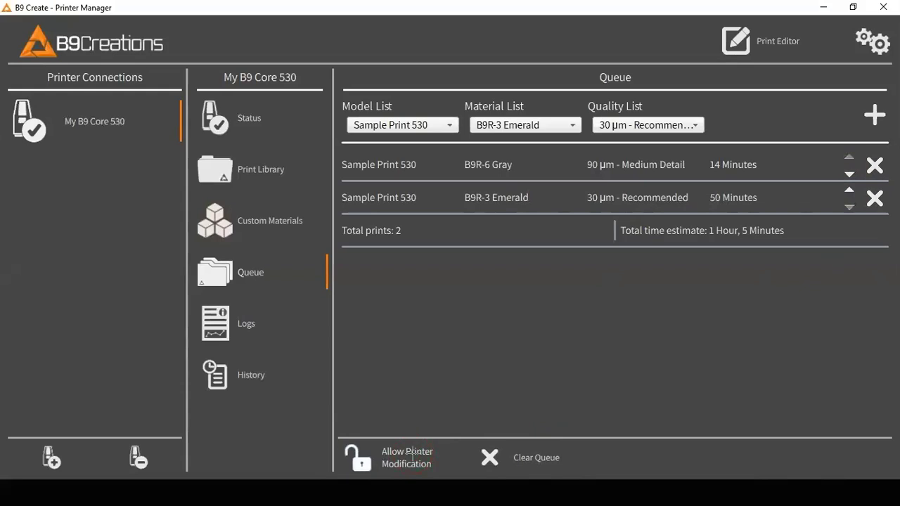
click(411, 443)
click(401, 450)
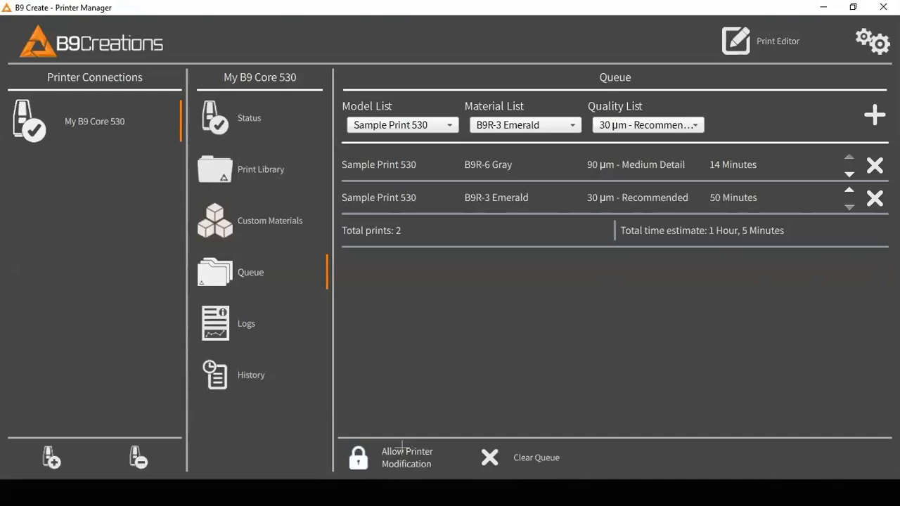
click(401, 448)
click(402, 448)
click(401, 448)
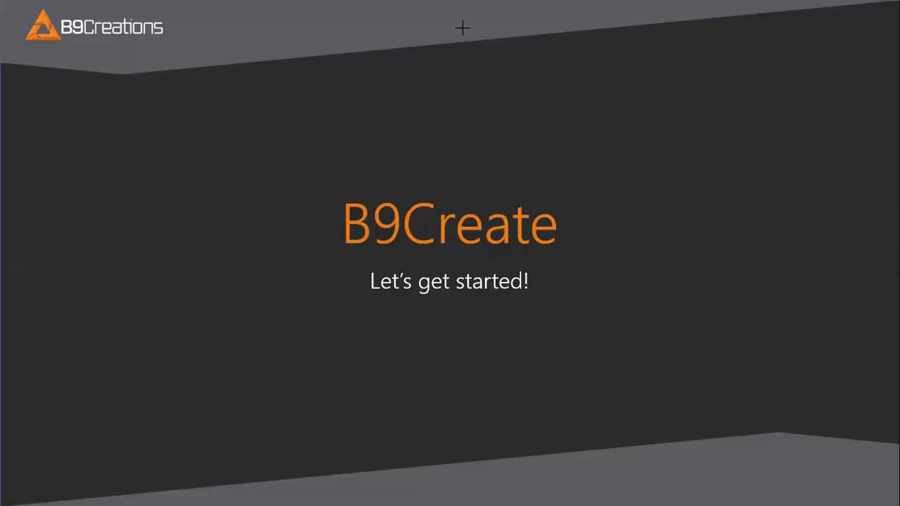
click(604, 317)
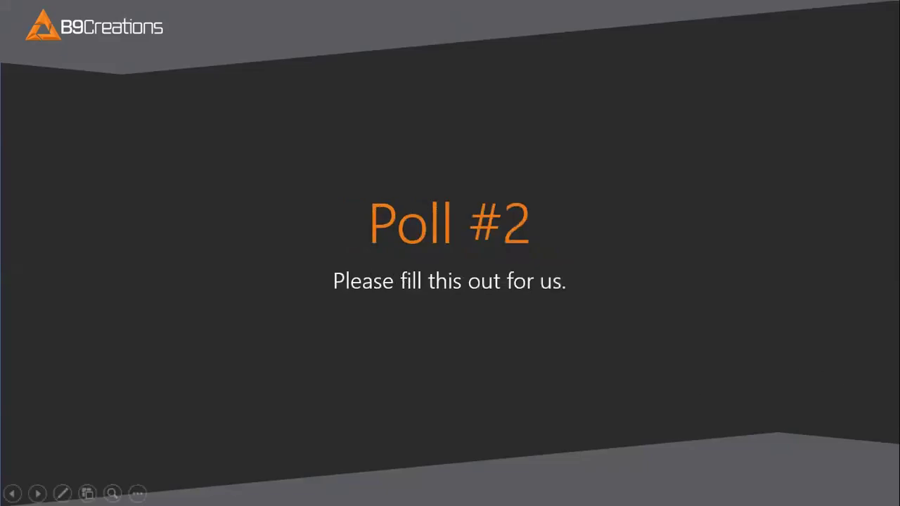